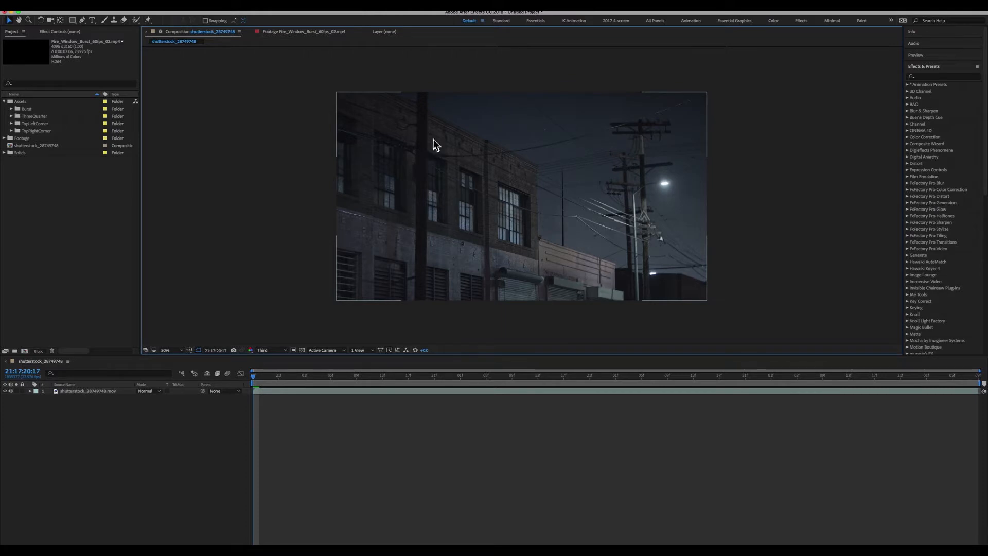
Preview the street footage, return to the start of the timeline and look closer at the building
key(space)
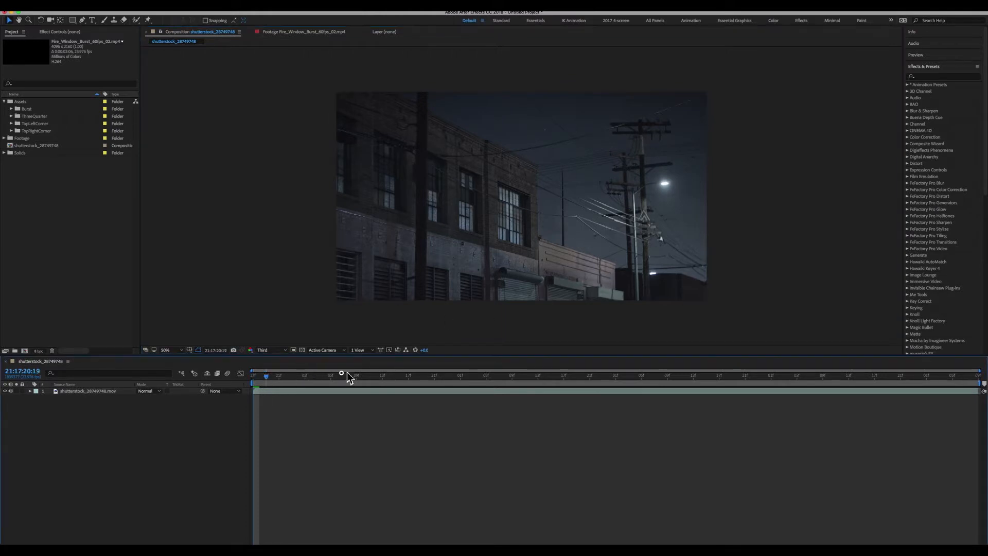
drag(944, 376, 214, 379)
scroll(544, 211, up, 2)
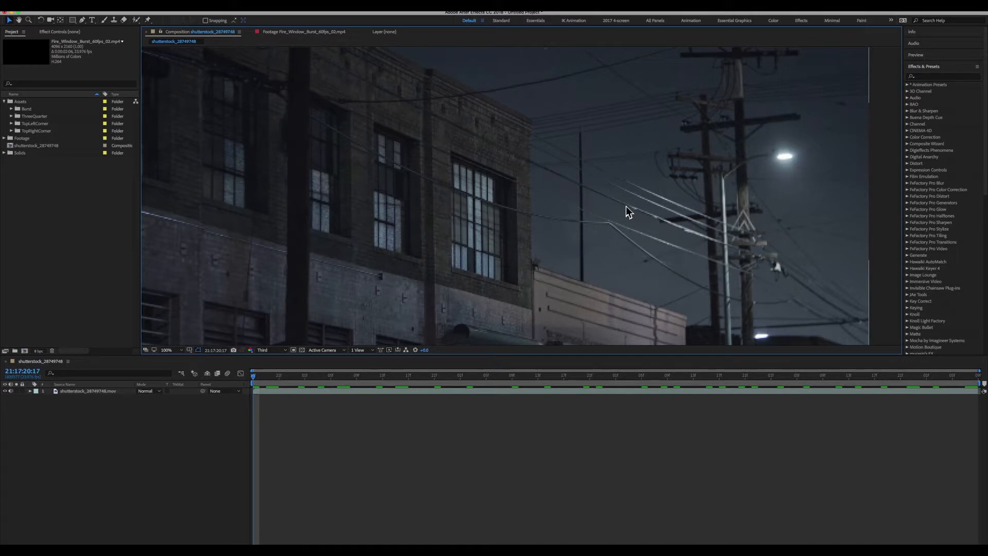
Create a 1920 x 1080 dark cyan solid named Dark Cyan Solid above the street footage
click(149, 5)
mouse_move(152, 14)
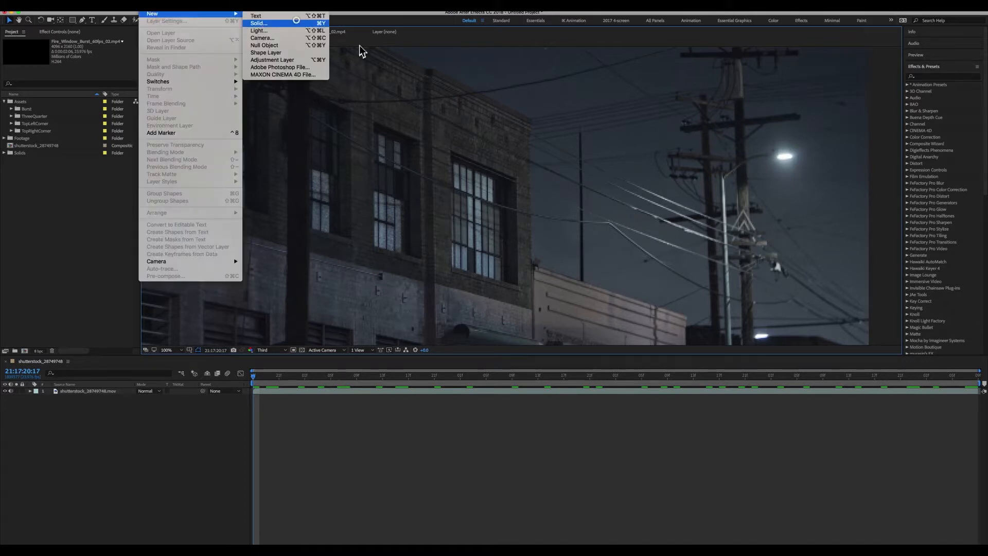
click(296, 23)
text(Black)
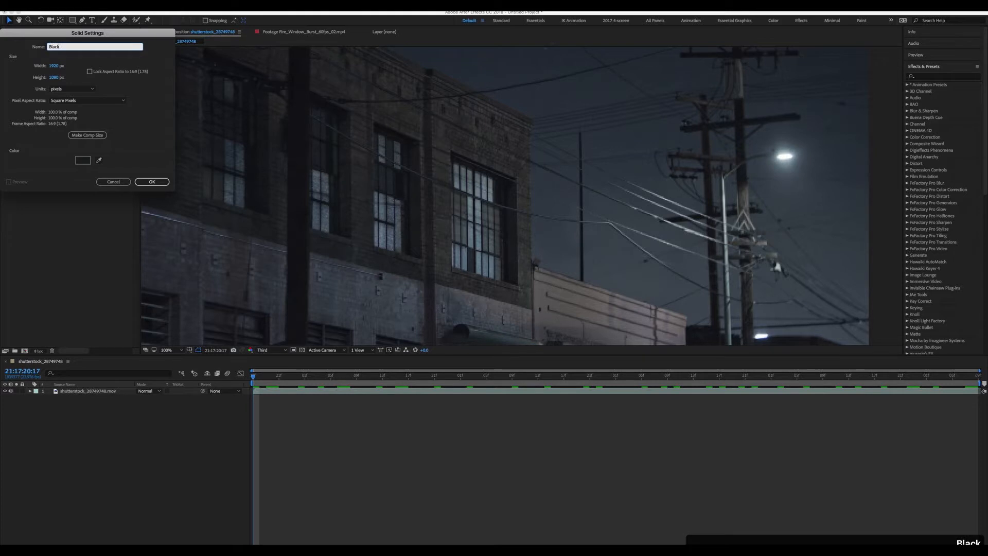
key(BackSpace)
key(BackSpace)
text(Dark Cyan Solid)
key(Return)
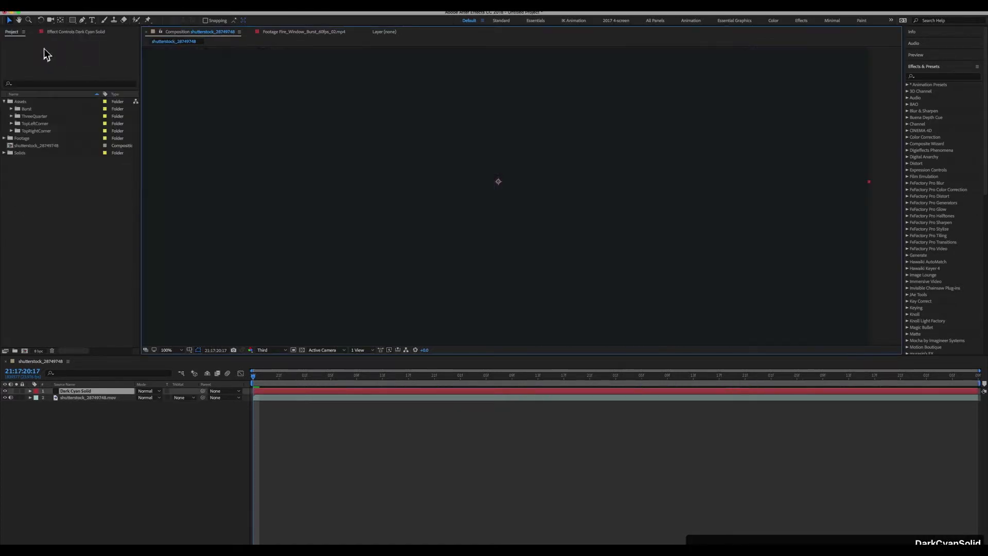
Lower the solid's opacity to 74% and draw a four-point Pen mask around the building's window nearest the corner
key(t)
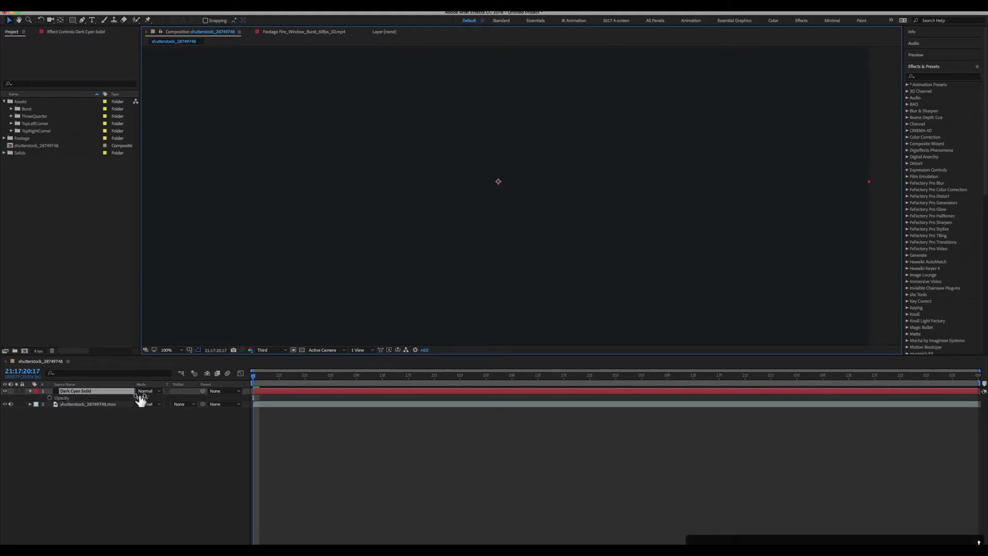
drag(139, 397, 129, 398)
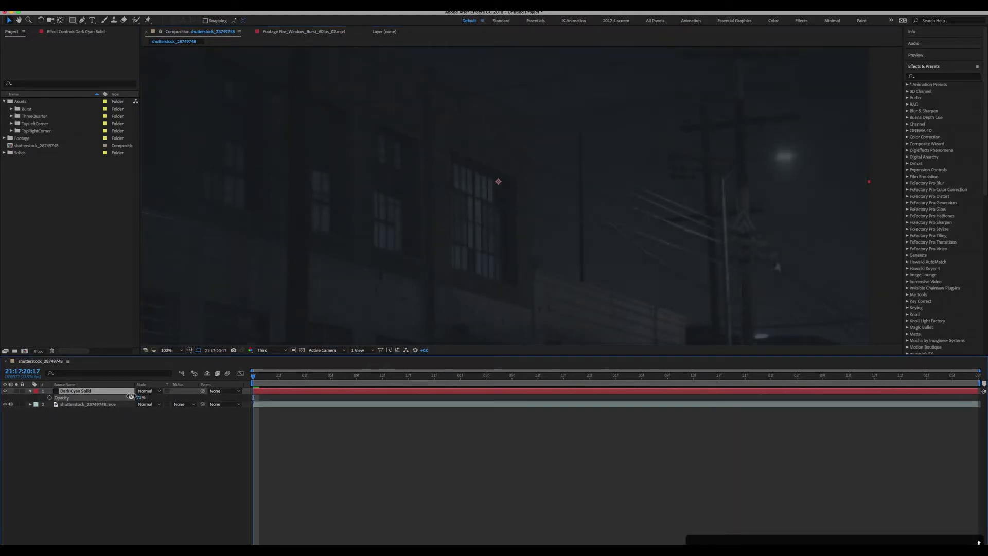
click(82, 20)
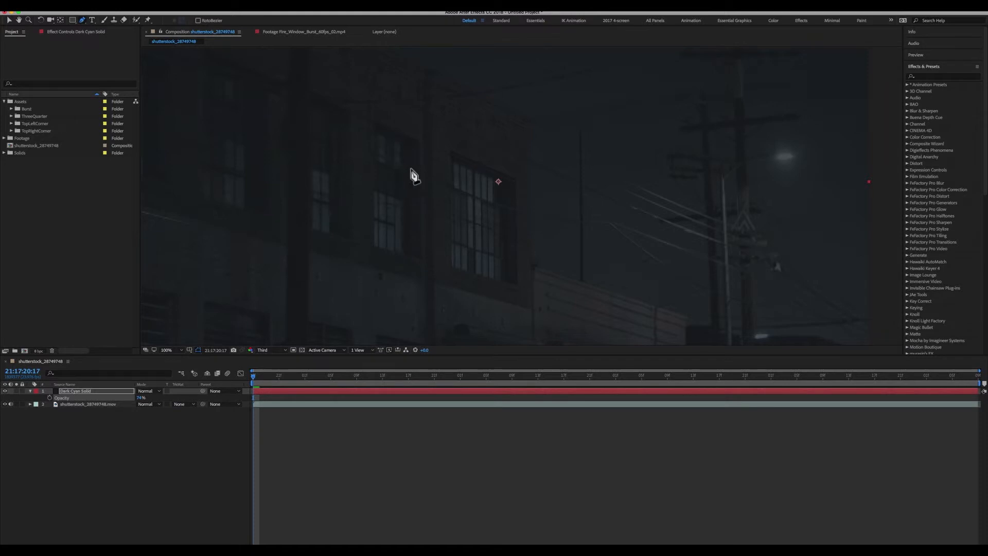
click(451, 160)
click(453, 265)
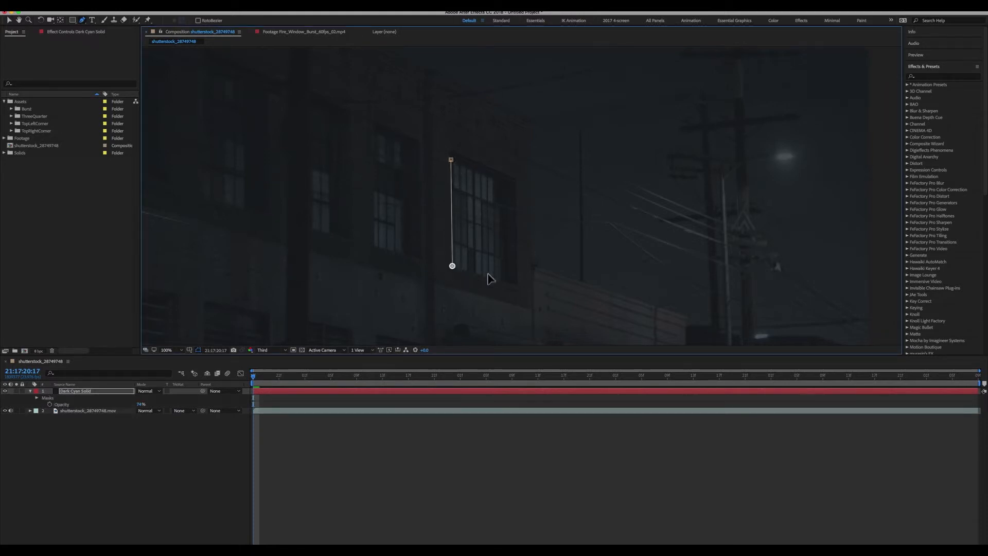
click(505, 280)
click(502, 182)
click(451, 160)
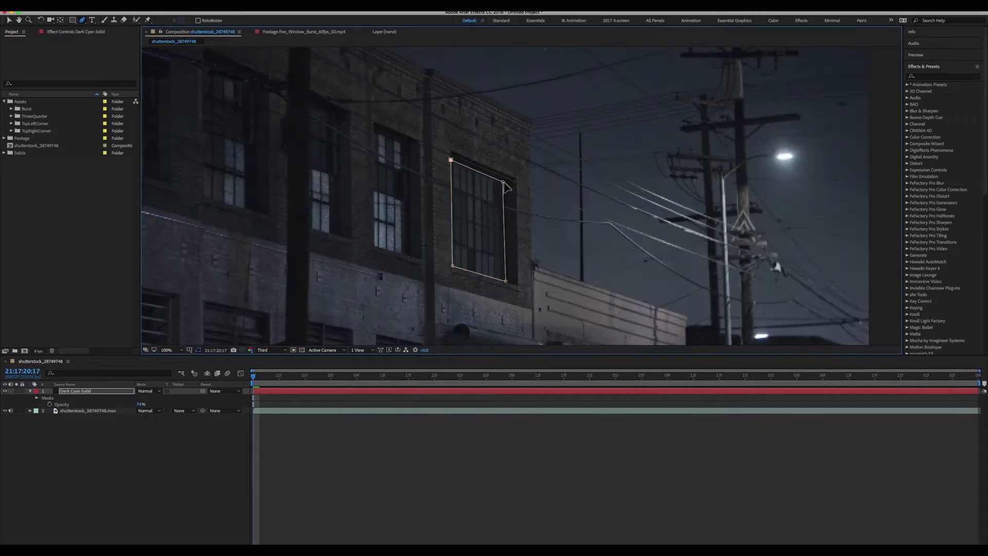
drag(502, 181, 506, 182)
Set the Dark Cyan Solid layer's opacity to 100%
click(75, 391)
drag(138, 404, 329, 399)
Examine how the masked solid over the window blends into the building and the surrounding street scene
key(z)
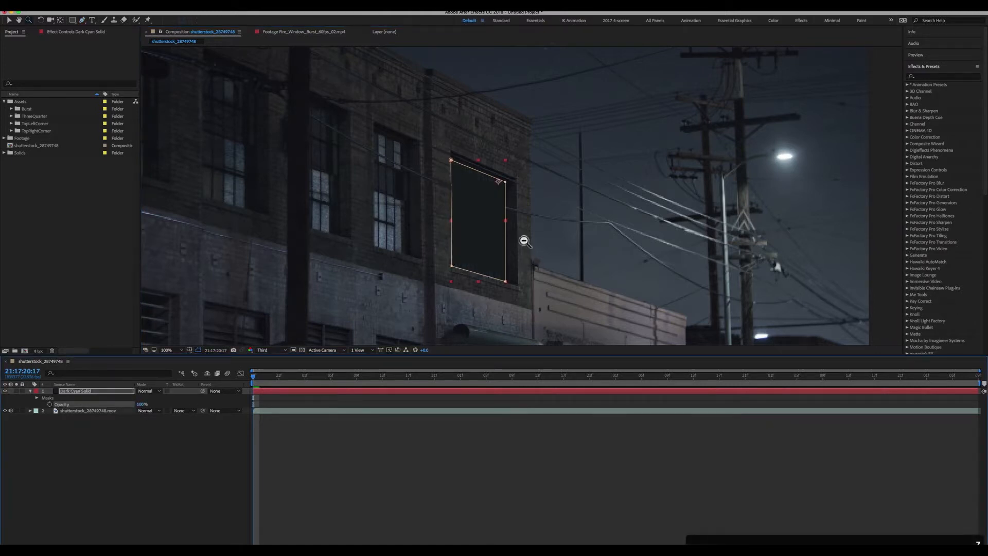
alt+click(523, 240)
click(549, 137)
key(a)
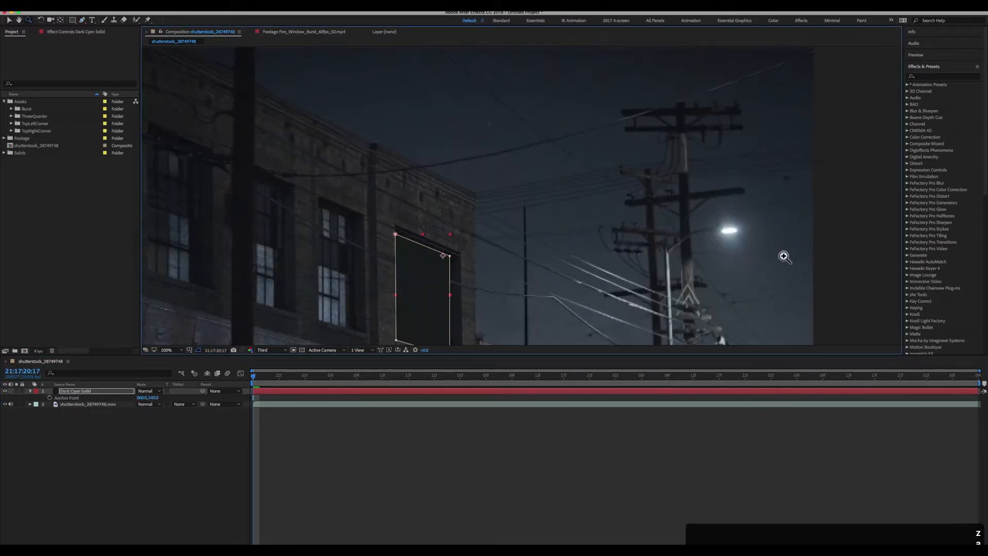
click(788, 256)
alt+click(437, 271)
alt+click(298, 277)
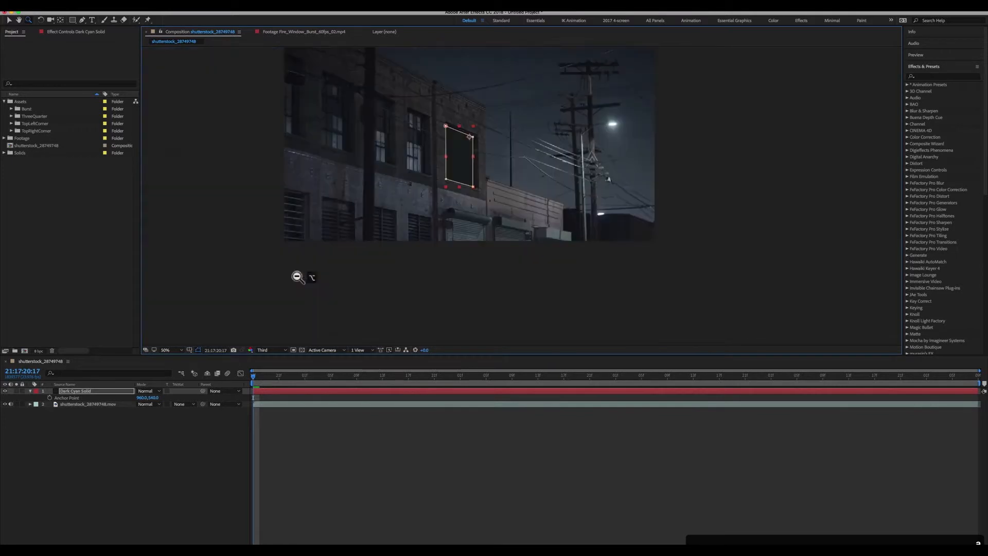
click(558, 258)
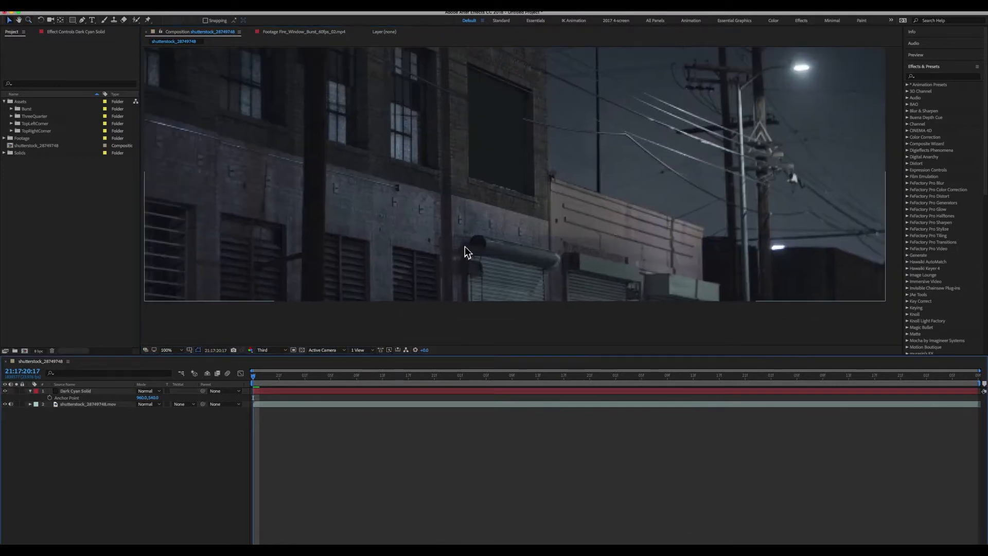
key(.)
drag(511, 177, 561, 253)
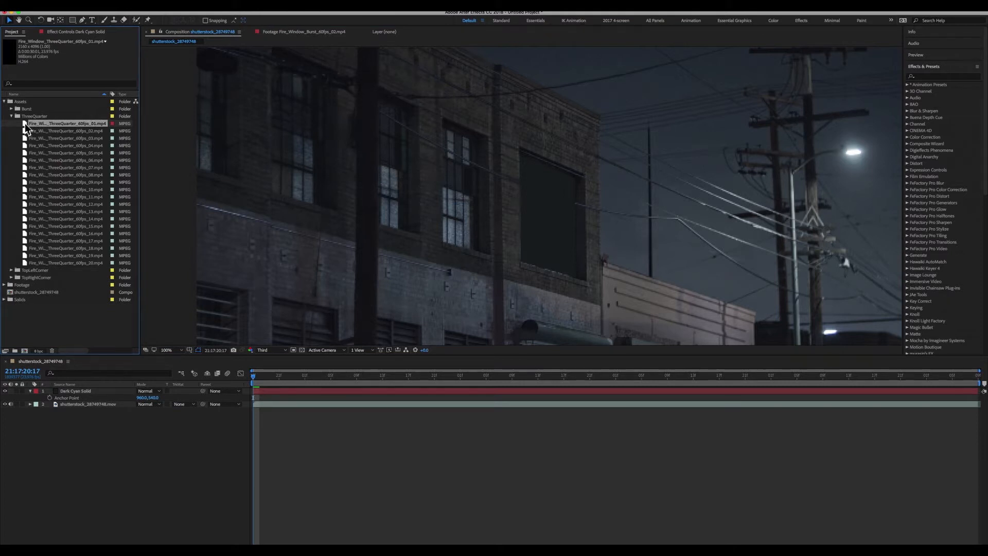
Add Fire_Window_ThreeQuarter_60fps_01.mp4 as the top layer and scale it to 59% at 21:17:22:01
drag(27, 129, 109, 390)
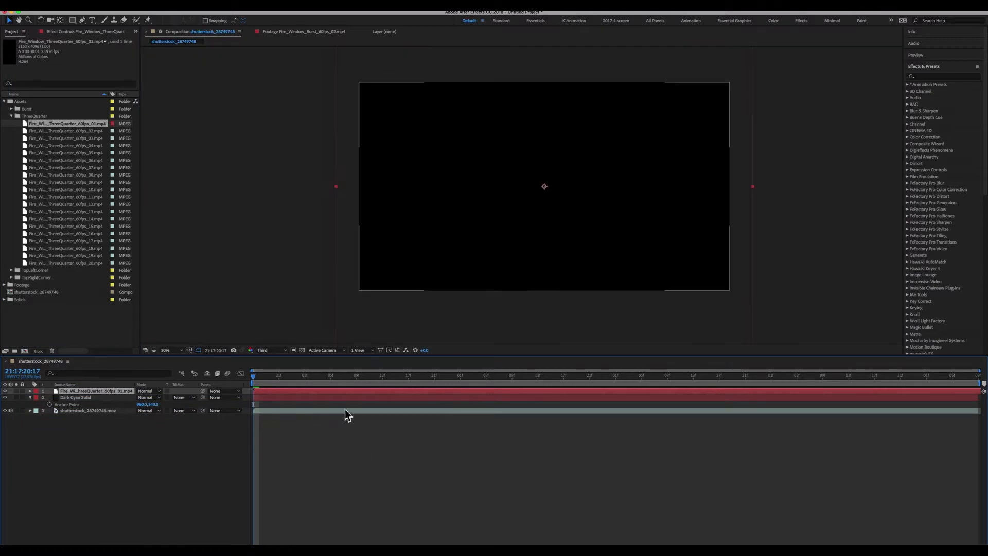
drag(265, 378, 460, 381)
key(comma)
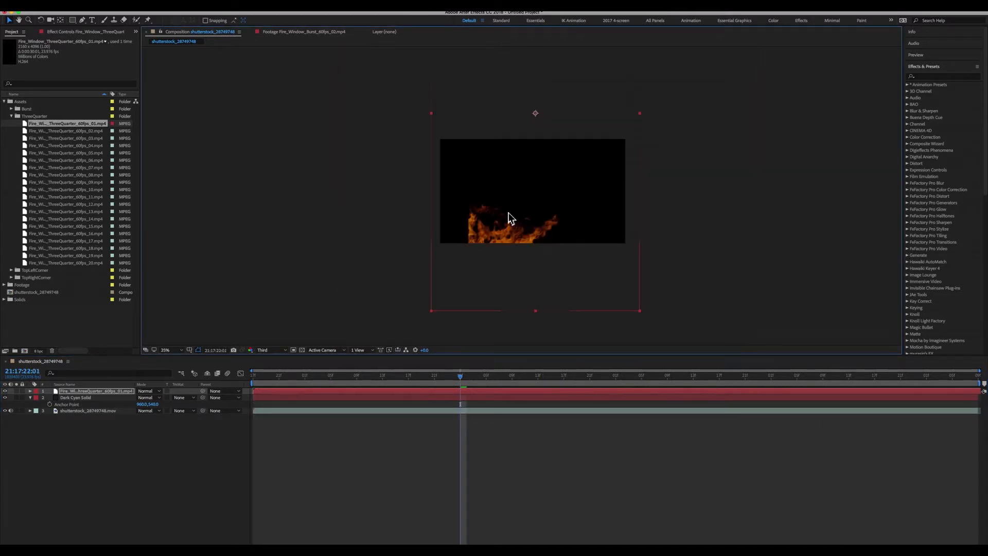
key(s)
drag(159, 401, 138, 401)
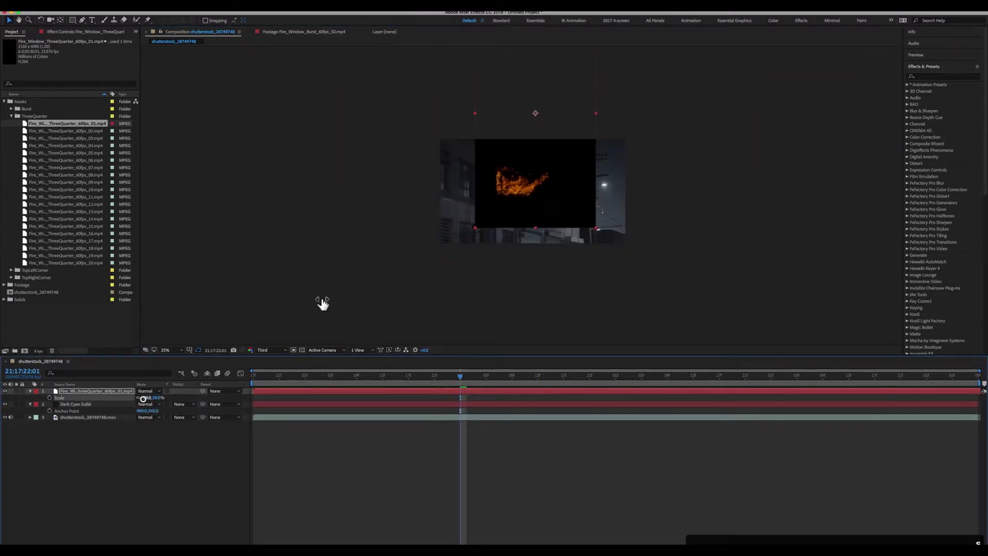
Move the fire clip over the darkened window, using the frame at 21:17:23:13 as reference
drag(549, 193, 547, 225)
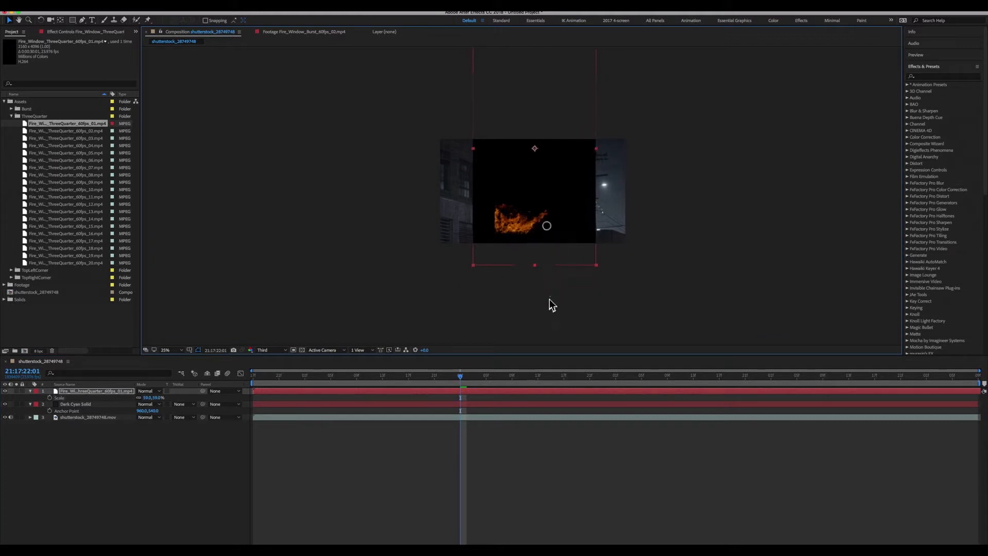
key(period)
drag(475, 380, 695, 379)
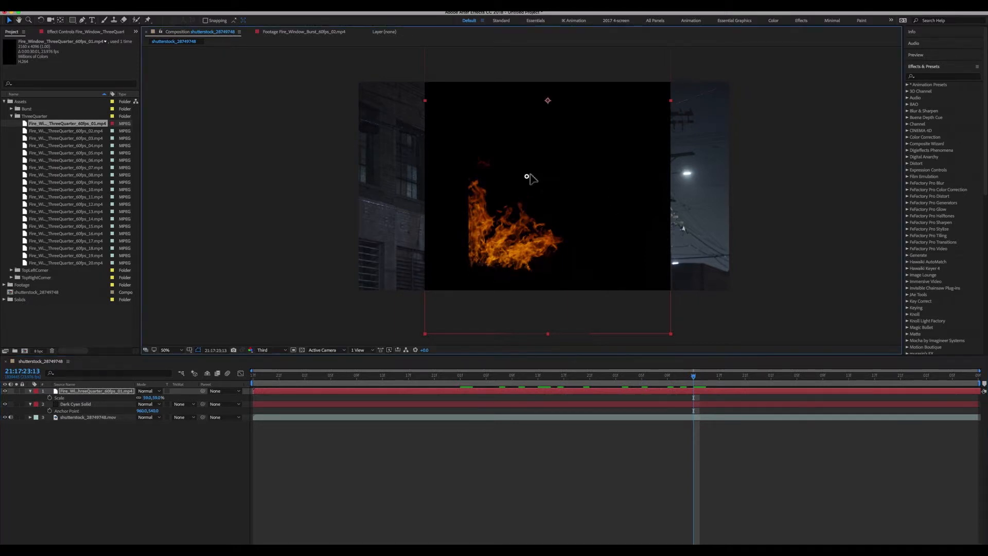
drag(530, 177, 546, 149)
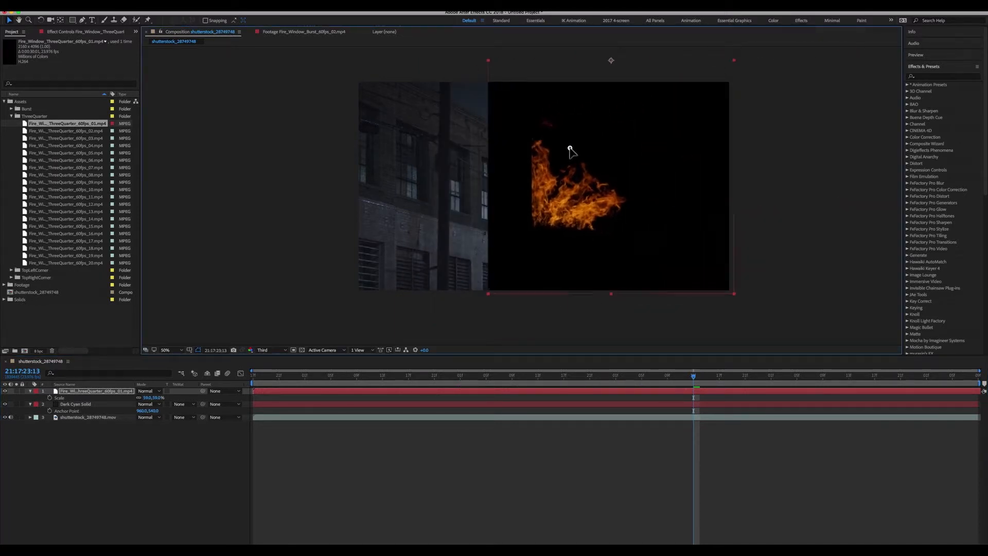
Set the fire layer's blending mode to Add and align the flames with the darkened window's left edge and sill
key(slash)
click(145, 391)
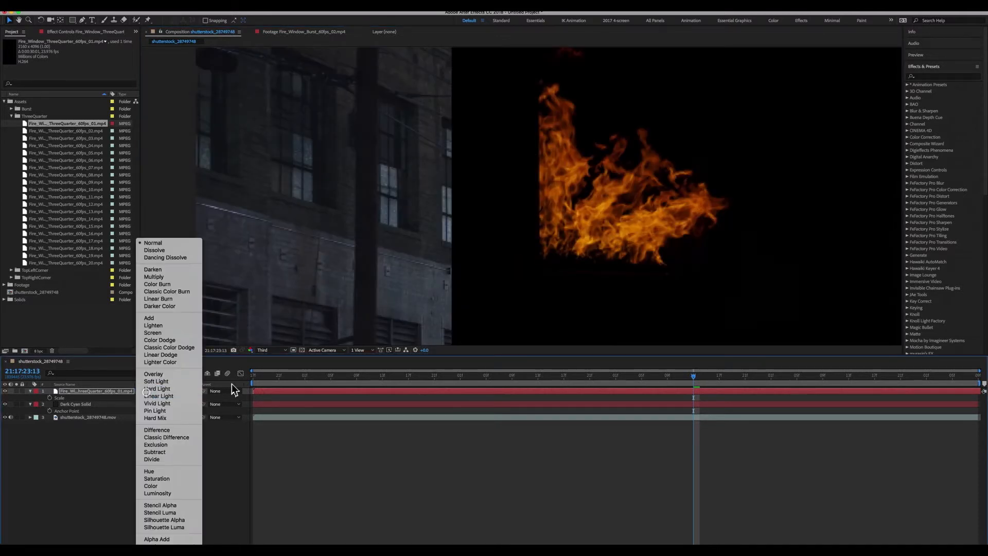
click(185, 319)
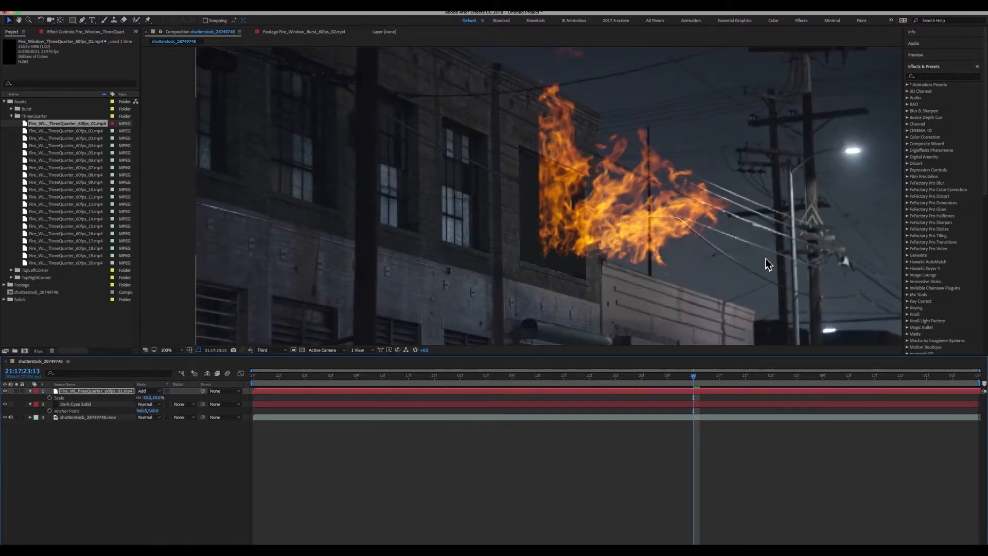
drag(602, 203, 582, 211)
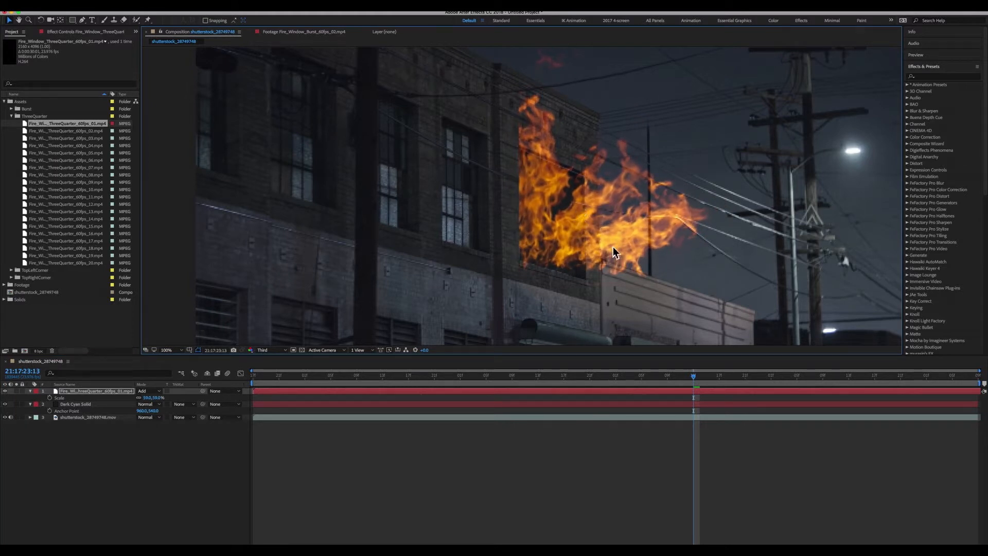
Move the fire layer's anchor point to the lower-left corner of the flames at the window
key(comma)
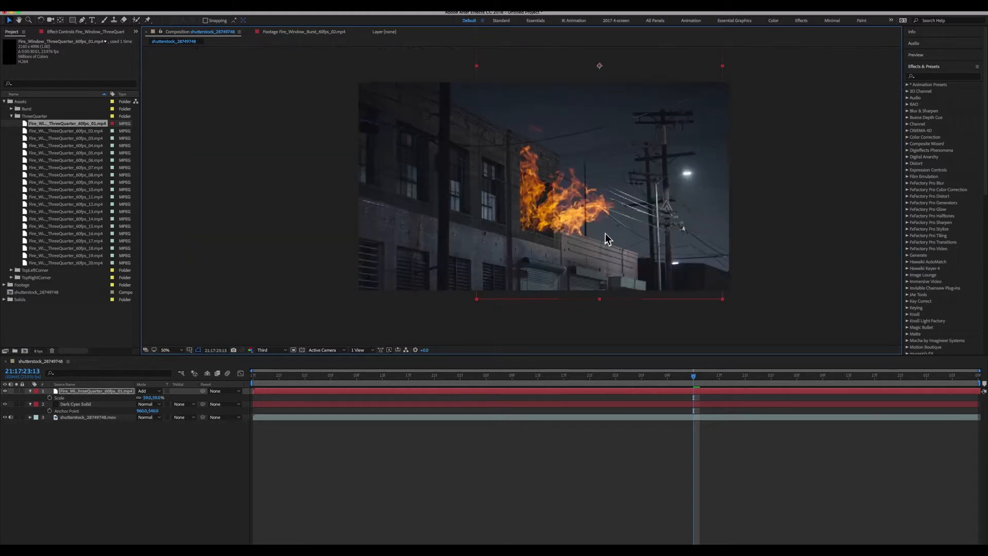
key(y)
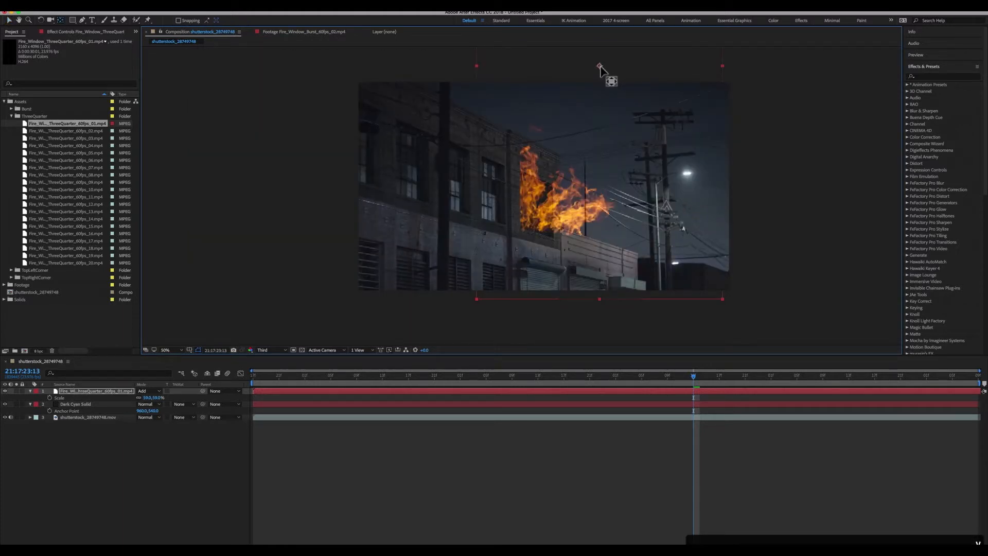
drag(600, 65, 522, 228)
key(v)
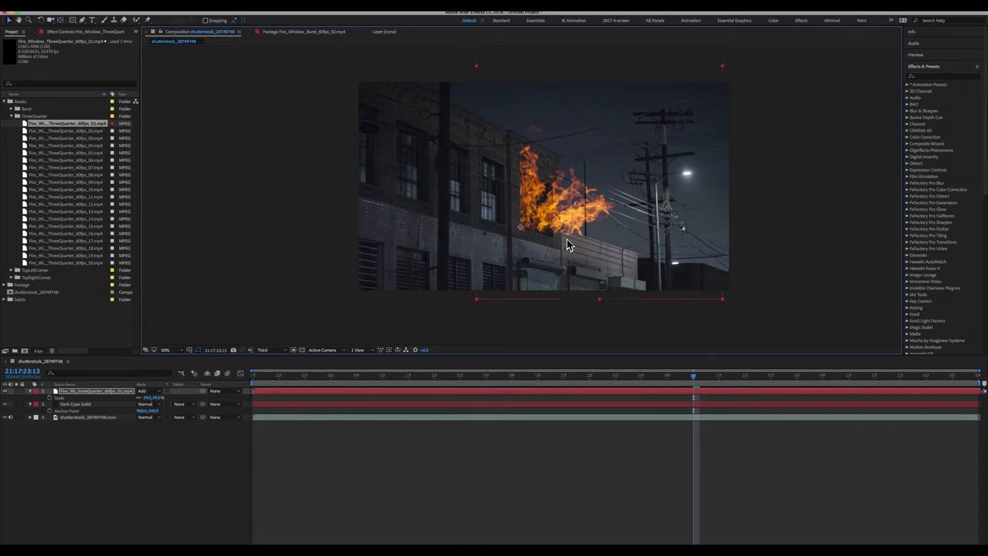
Scale the fire layer down to 28% to fit the window, judging the flames at several frames up to 21:17:24:09
key(period)
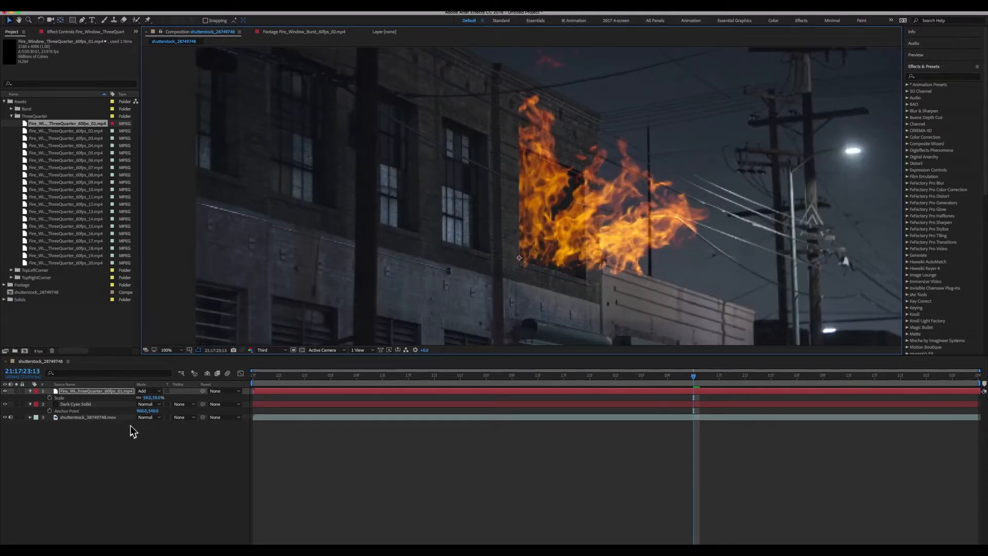
drag(154, 397, 147, 398)
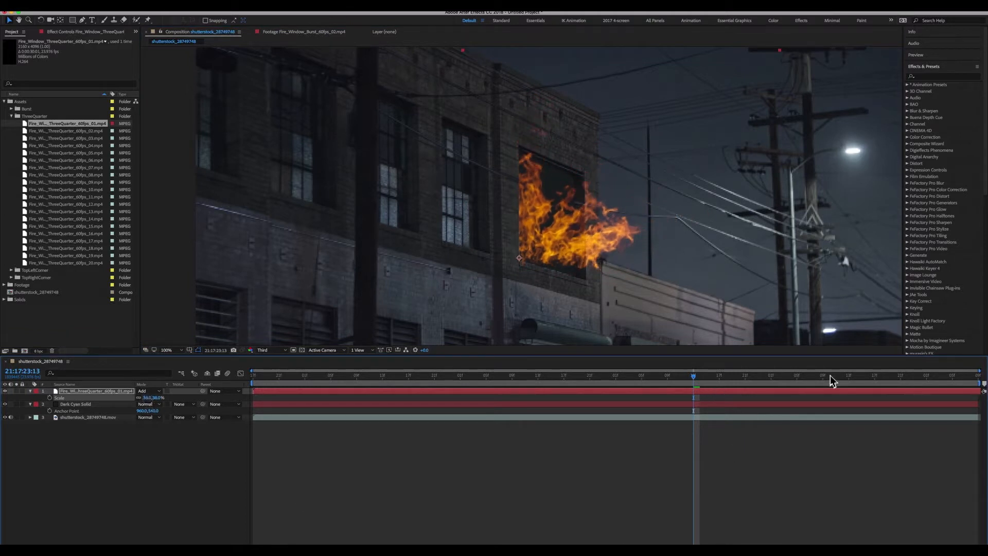
drag(746, 379, 790, 378)
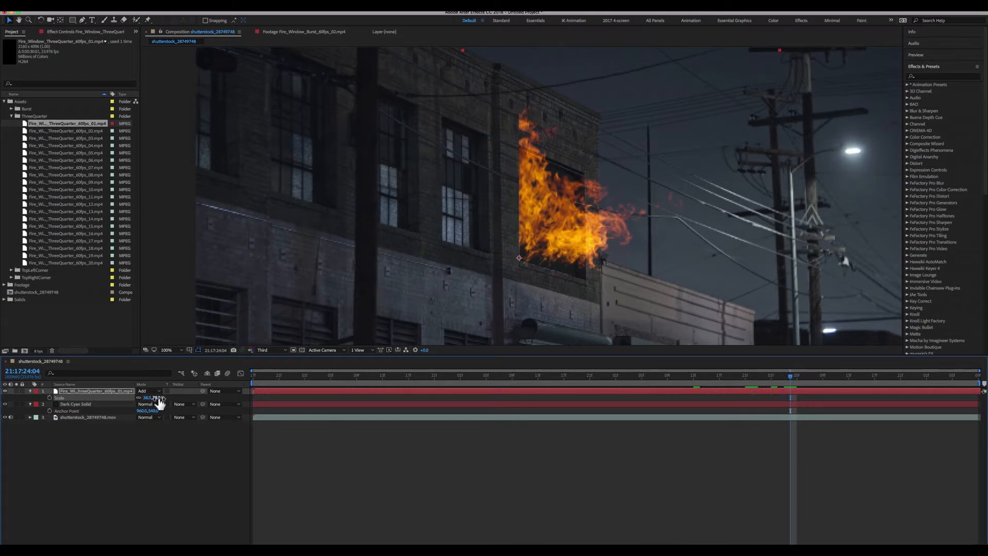
drag(156, 397, 154, 398)
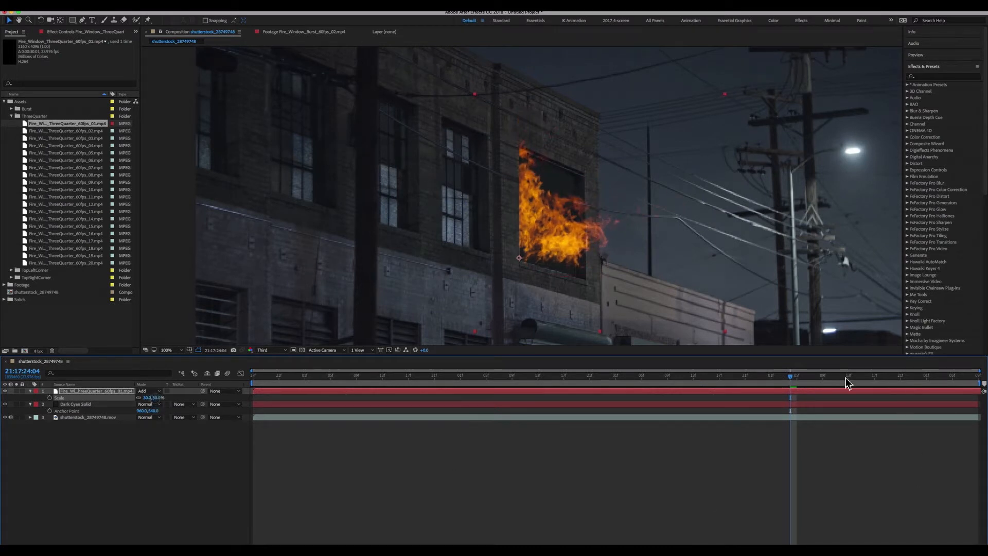
drag(797, 380, 824, 379)
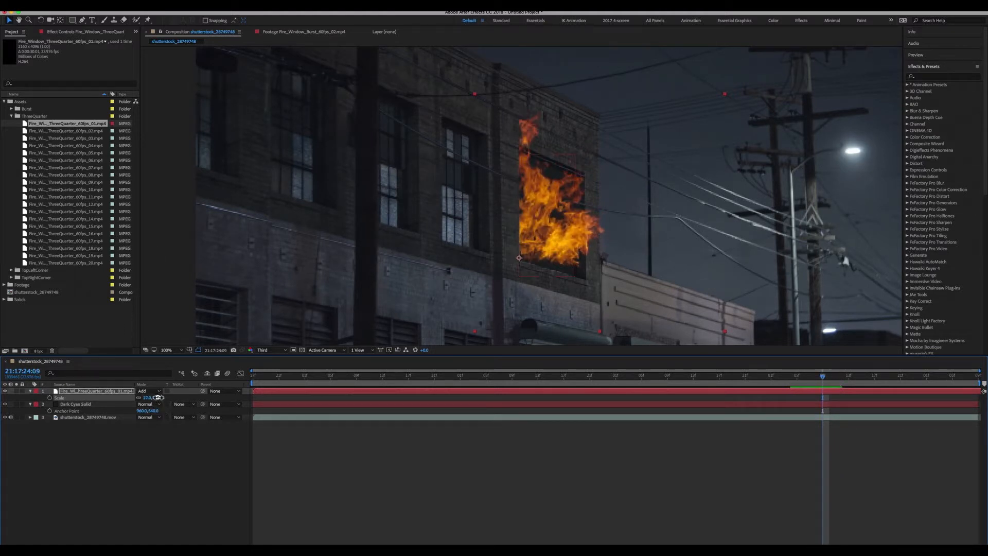
drag(158, 397, 159, 397)
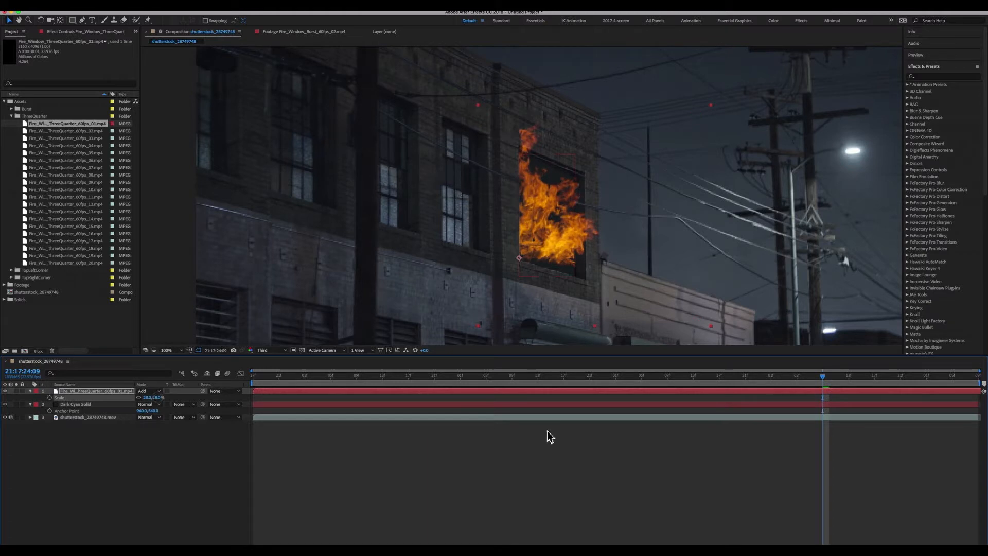
Play the composition from the start to review the fire in the window
drag(848, 378, 236, 349)
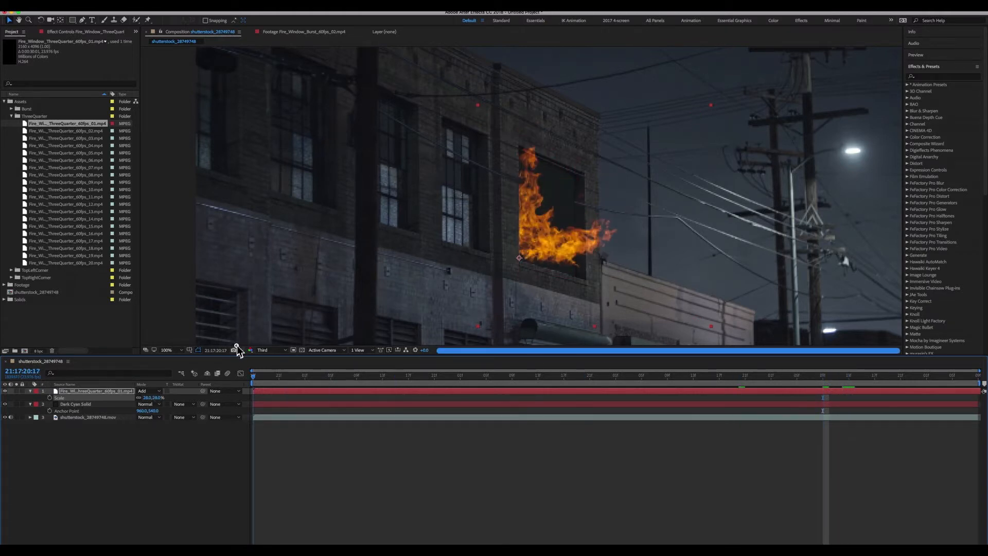
key(space)
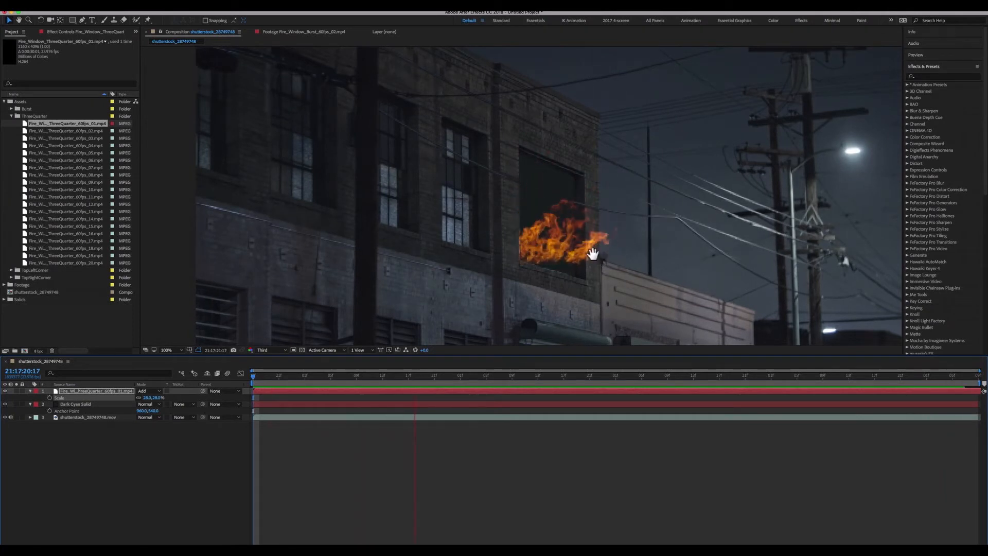
Stop playback, go to 21:17:24:06 and nudge the fire layer slightly upward in the window
key(space)
drag(510, 375, 803, 375)
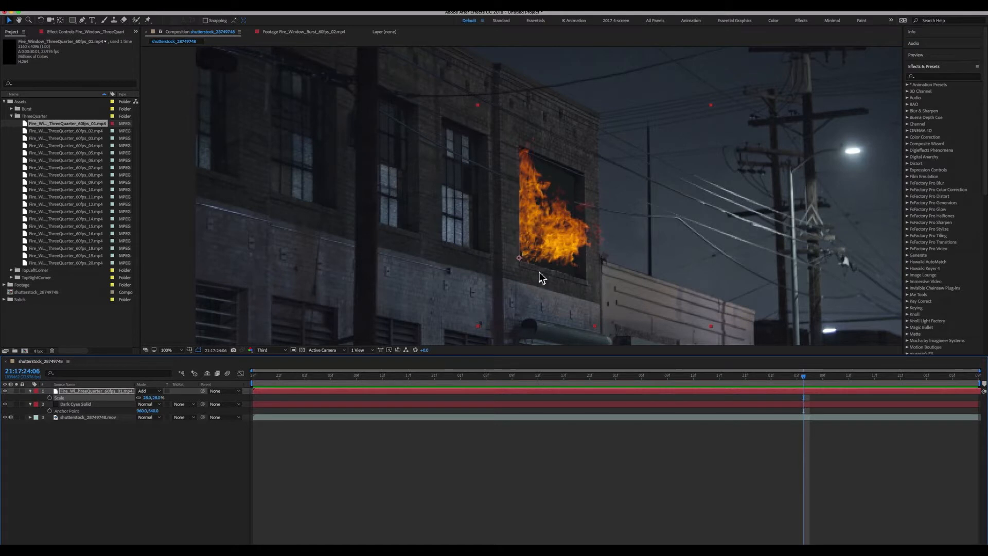
drag(543, 265, 543, 263)
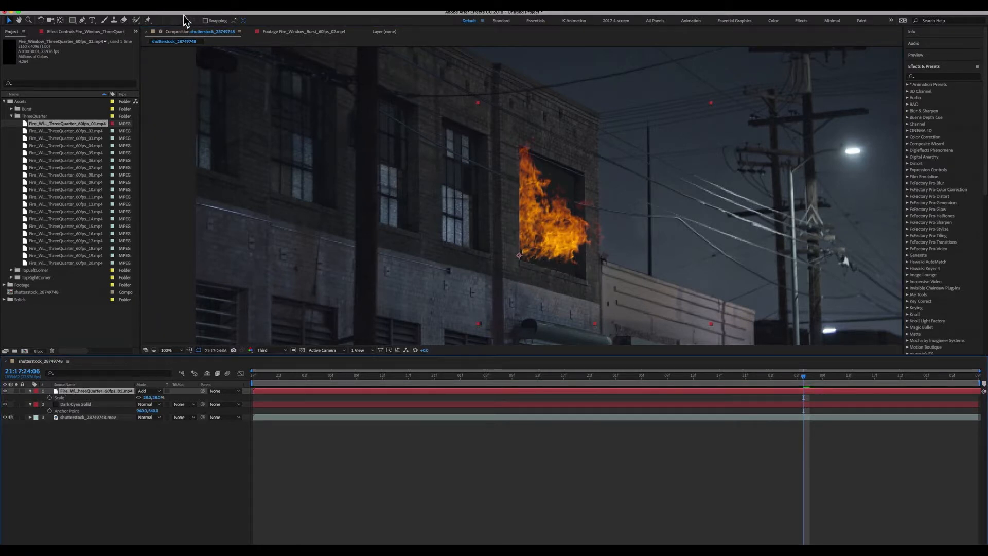
Apply the Distort > Transform effect to the fire layer, collapse its timeline properties and widen the effect settings area
click(171, 6)
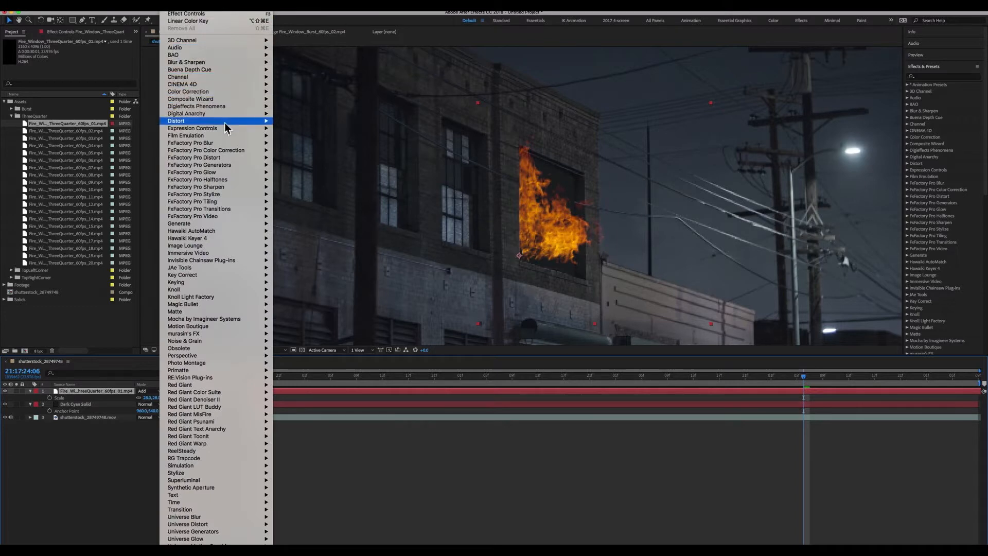
mouse_move(235, 120)
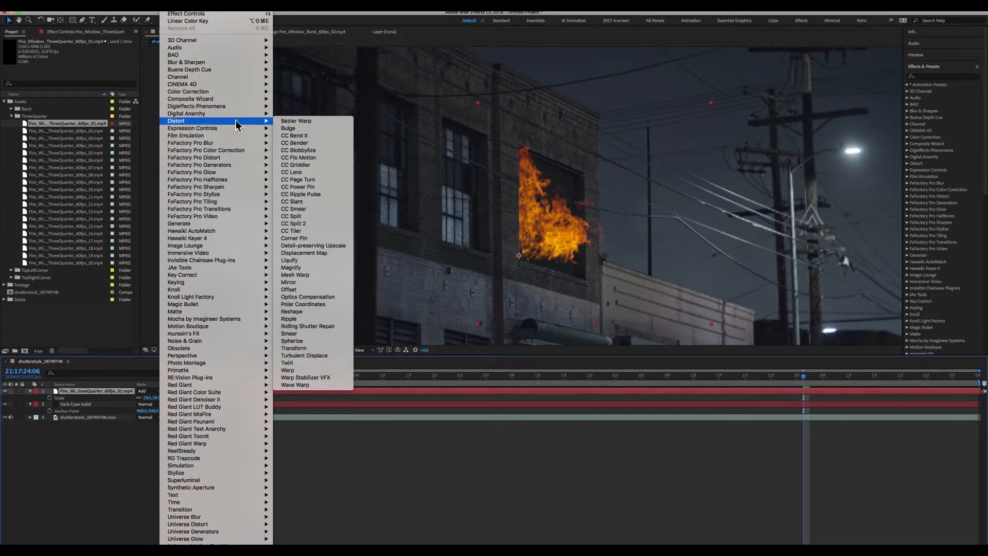
click(332, 349)
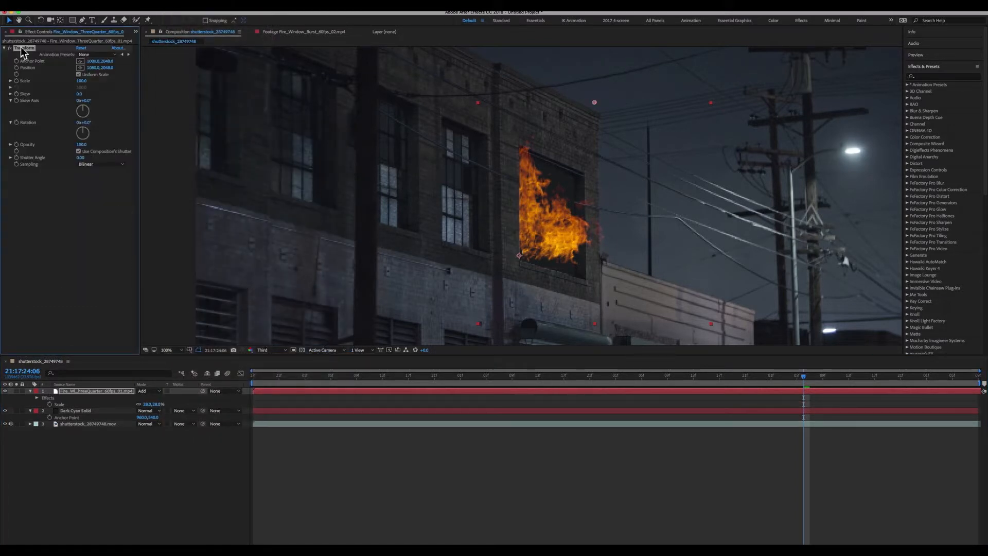
click(30, 392)
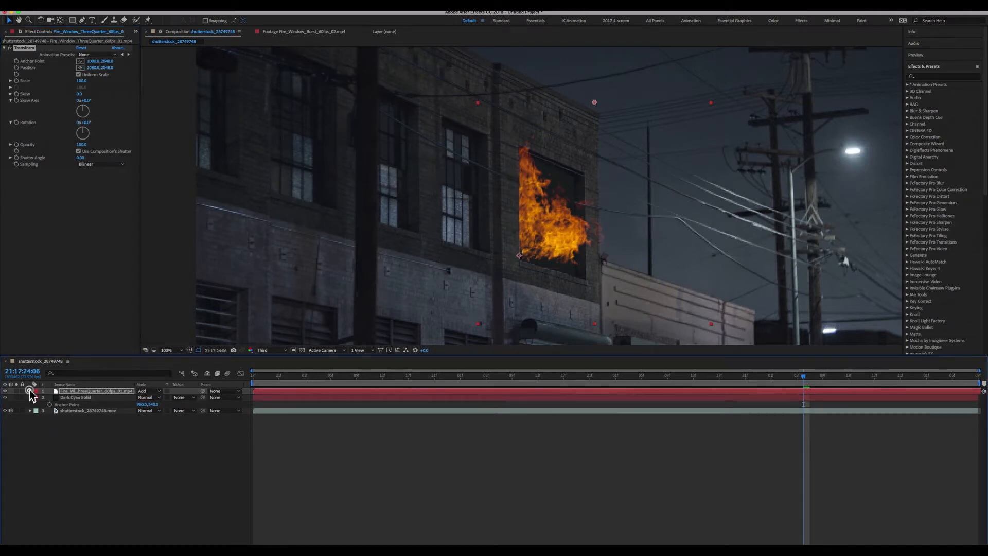
click(30, 392)
click(30, 392)
drag(141, 78, 189, 85)
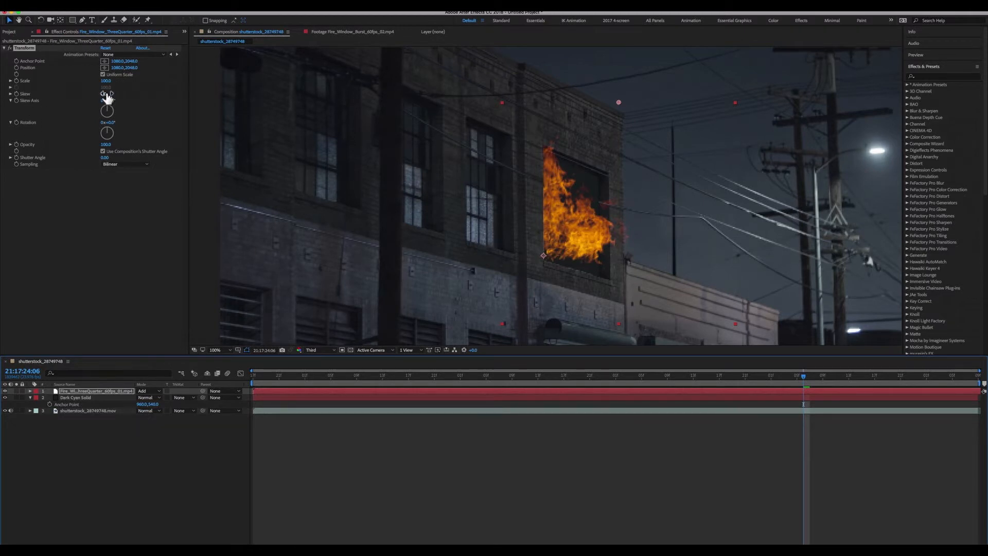
Set the Transform effect's Skew to 16, lower the fire onto the window sill and check other frames up to 21:17:24:17
mouse_move(107, 95)
mouse_down()
mouse_move(117, 92)
mouse_move(97, 89)
mouse_move(107, 88)
mouse_up()
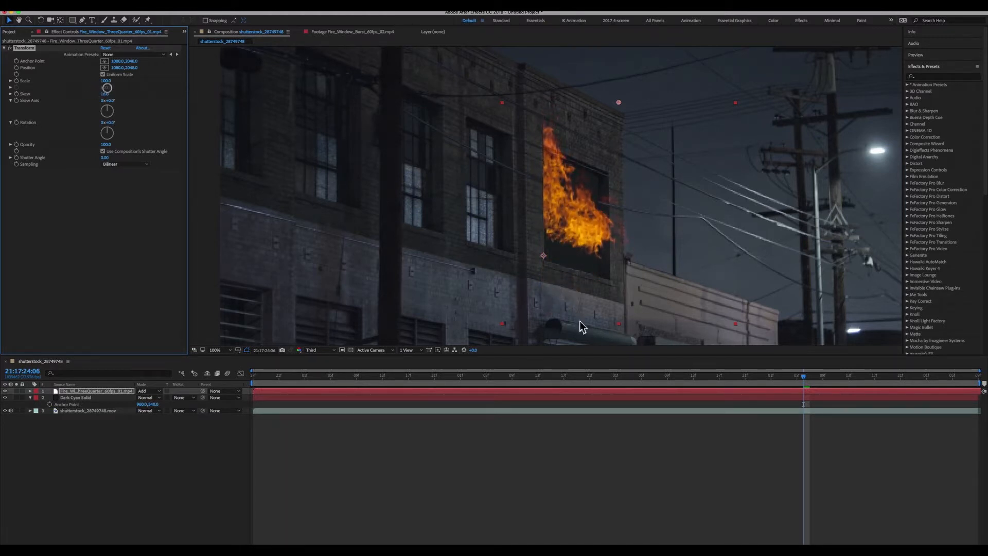
drag(587, 210, 587, 234)
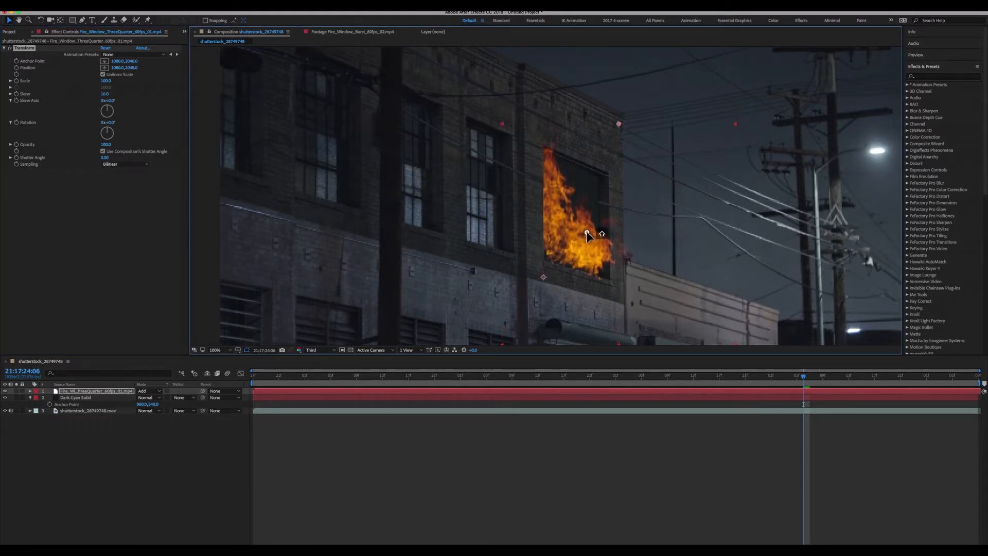
drag(272, 381, 876, 386)
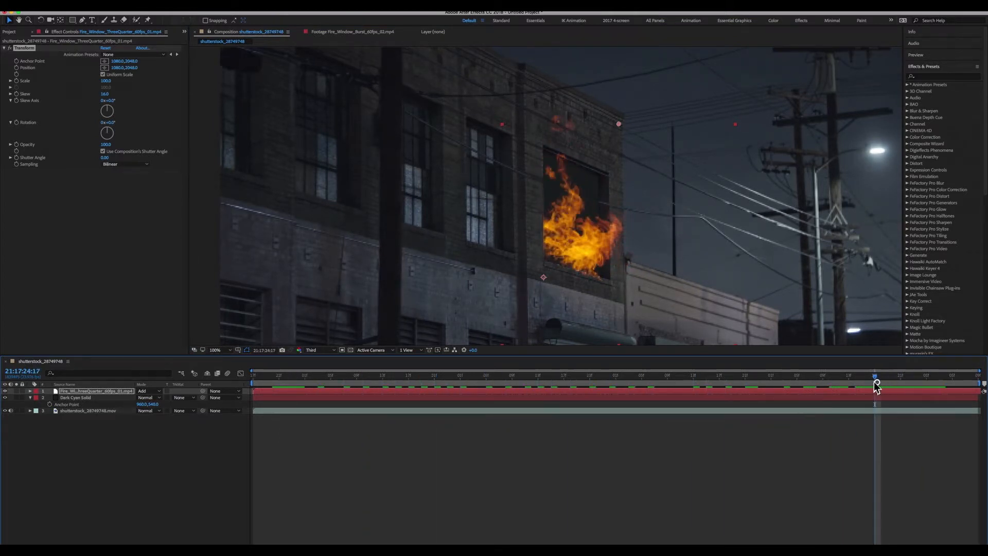
Start a Pen tool mask on the fire layer, tracing the window's left edge and sill to its lower-right corner
click(88, 410)
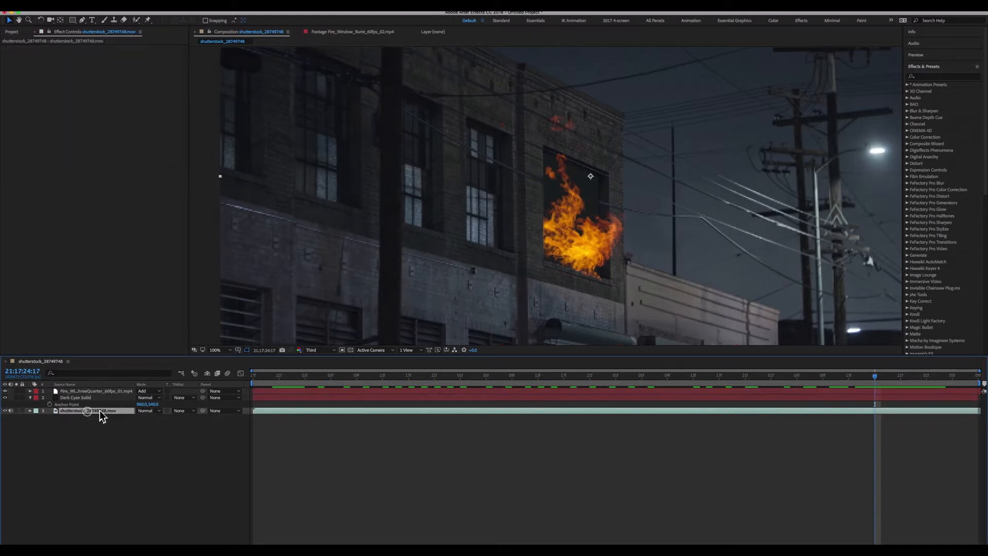
click(83, 20)
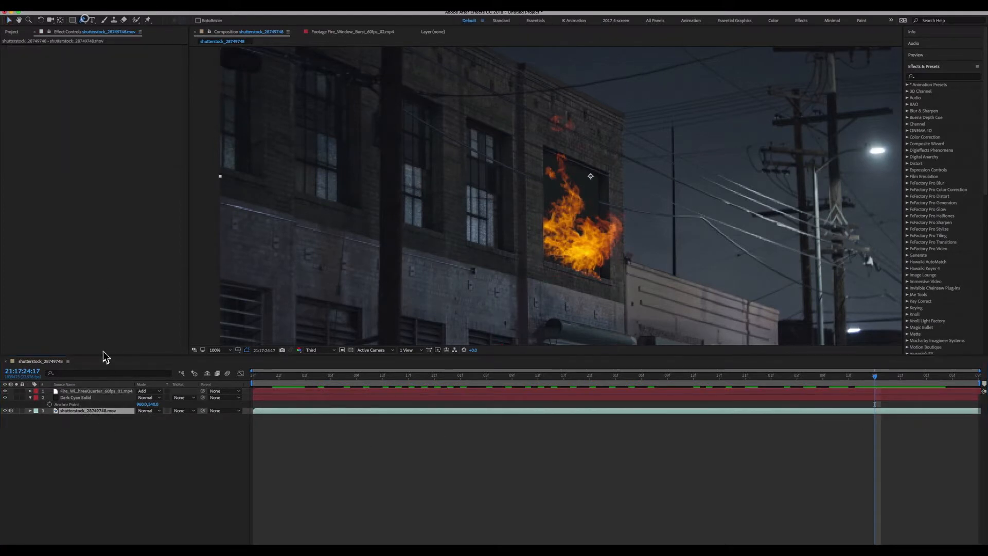
click(86, 391)
click(543, 143)
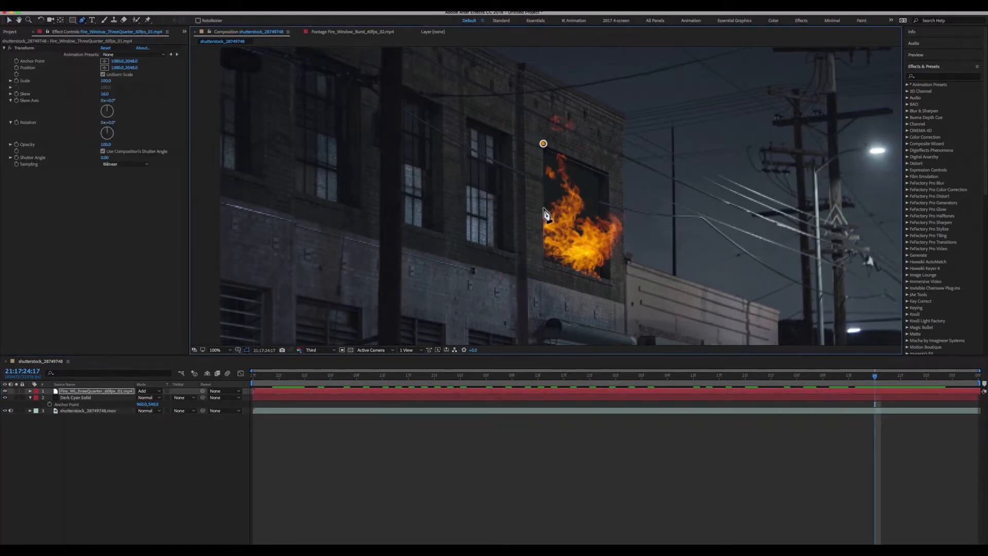
click(544, 260)
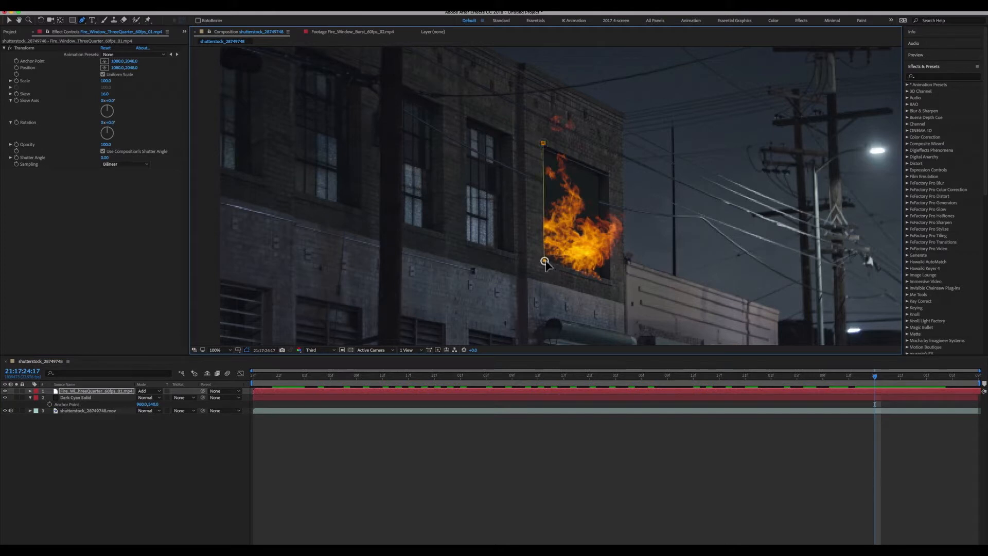
click(613, 280)
click(612, 314)
click(516, 304)
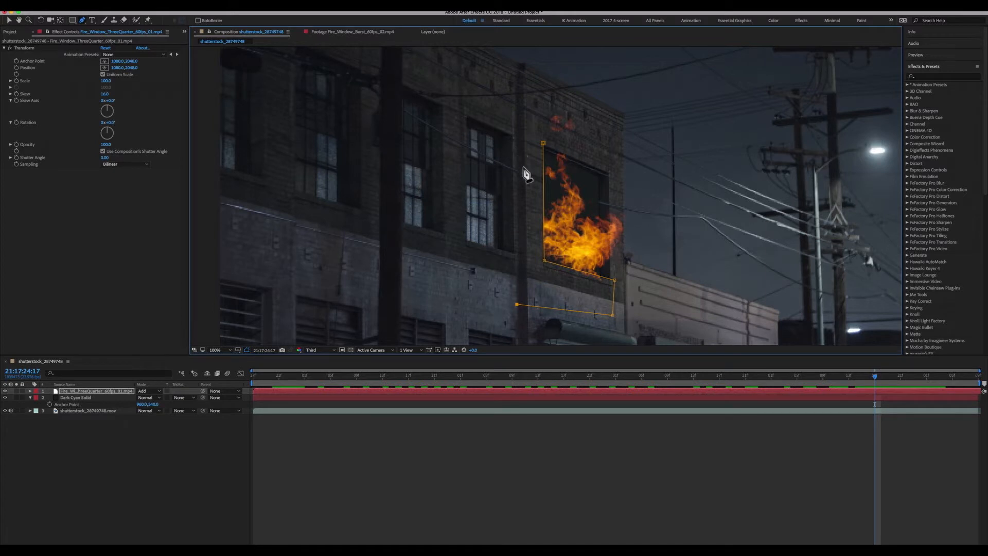
key(super+z)
key(super+z)
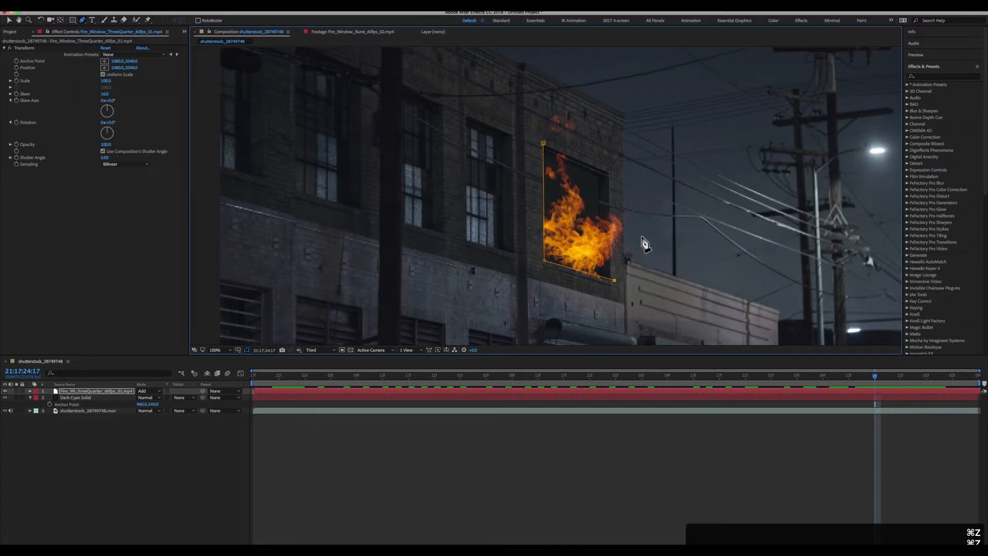
Complete the fire layer's mask by routing it right of the building and above the window, closing it at the first point
click(685, 263)
click(689, 117)
click(607, 83)
click(538, 91)
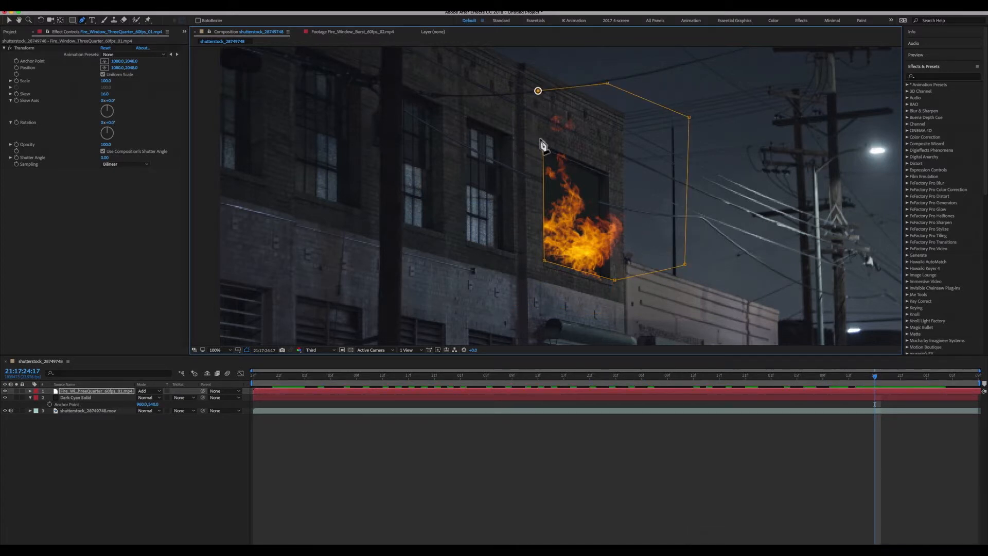
click(543, 143)
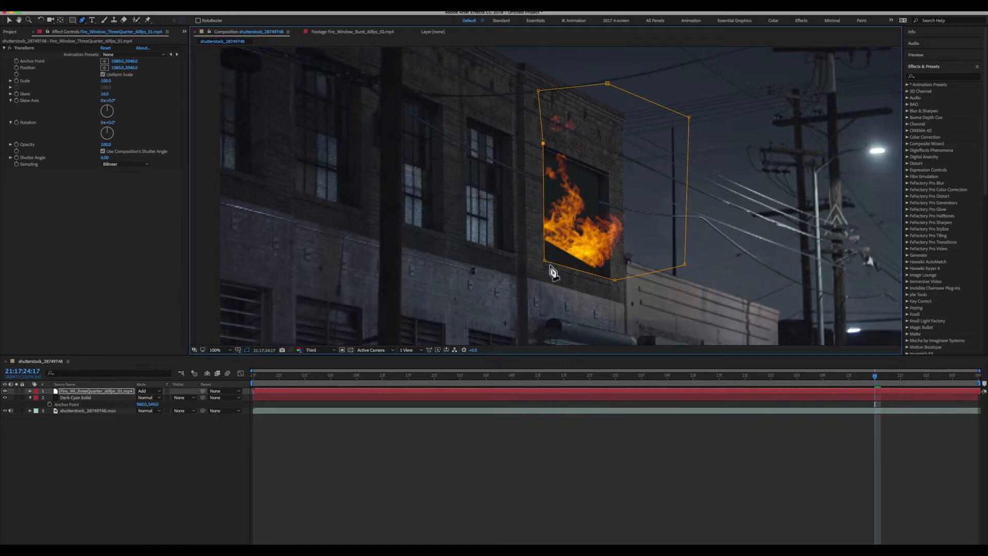
Move the fire mask's lower-left point straight down below the sill to uncover the base of the flames, and deselect the layer
key(v)
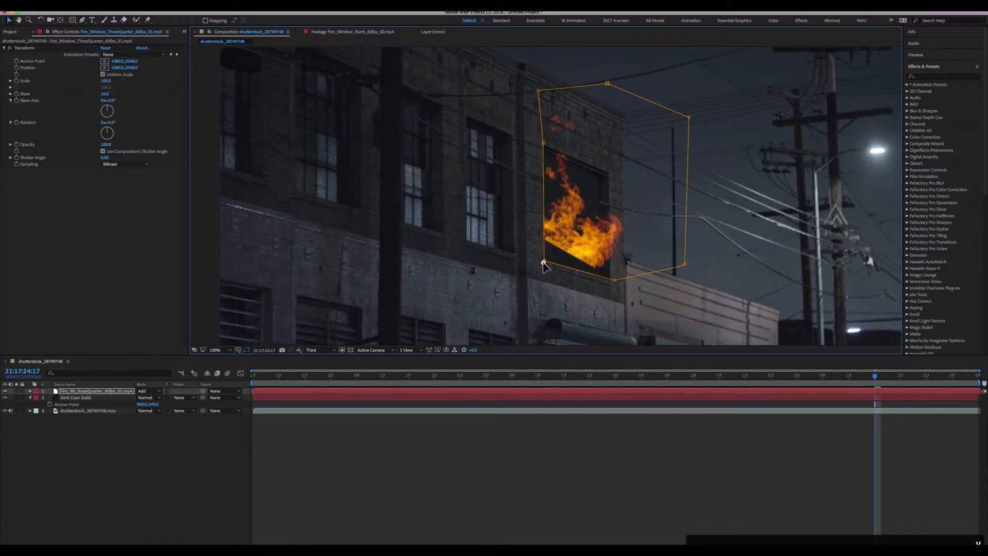
mouse_move(544, 263)
mouse_down()
mouse_move(484, 252)
mouse_move(551, 261)
mouse_move(544, 283)
mouse_up()
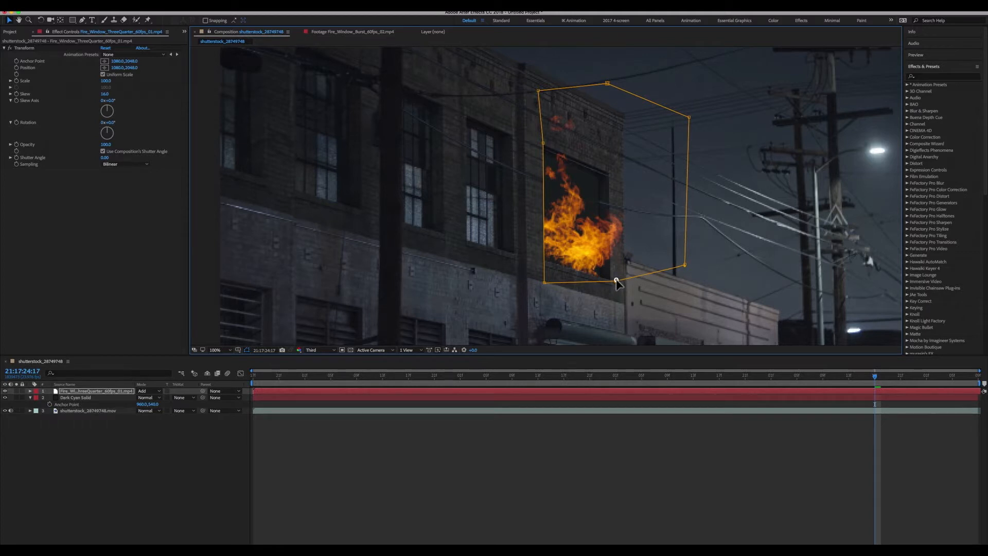
click(219, 450)
Play the composition from the start to review the skewed and masked fire, stopping at 21:17:23:18
drag(265, 376, 226, 372)
key(space)
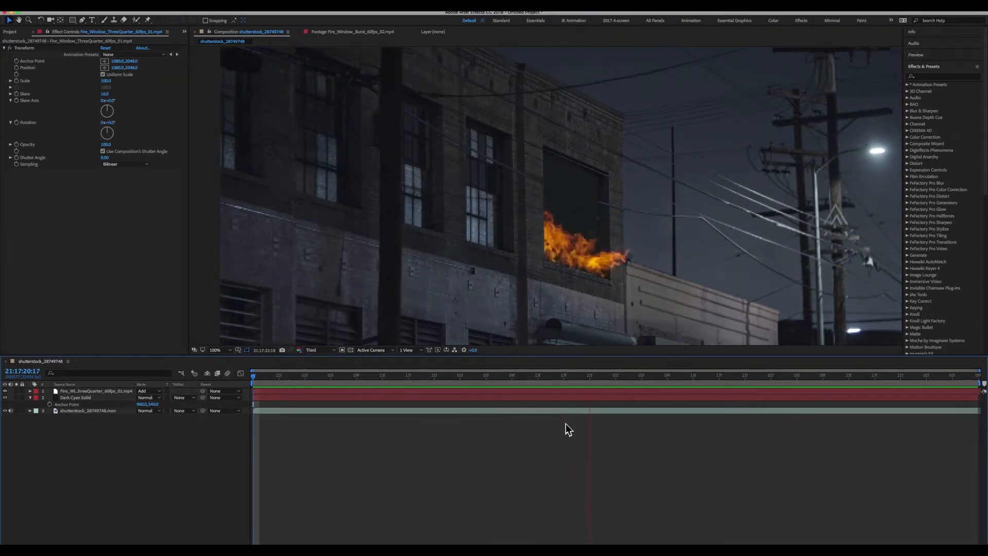
key(space)
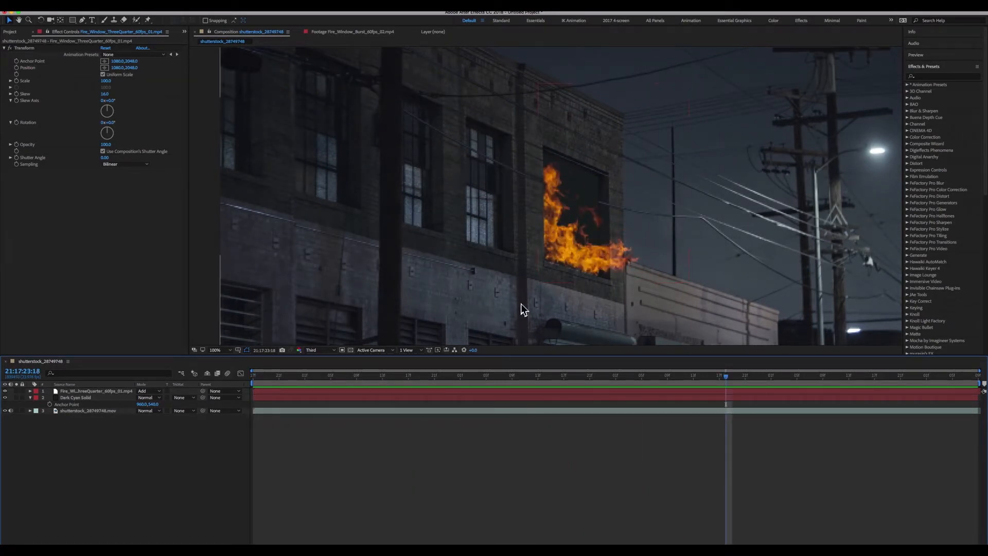
Duplicate the shutterstock_28749748.mov layer and place the copy above the fire layer
click(78, 411)
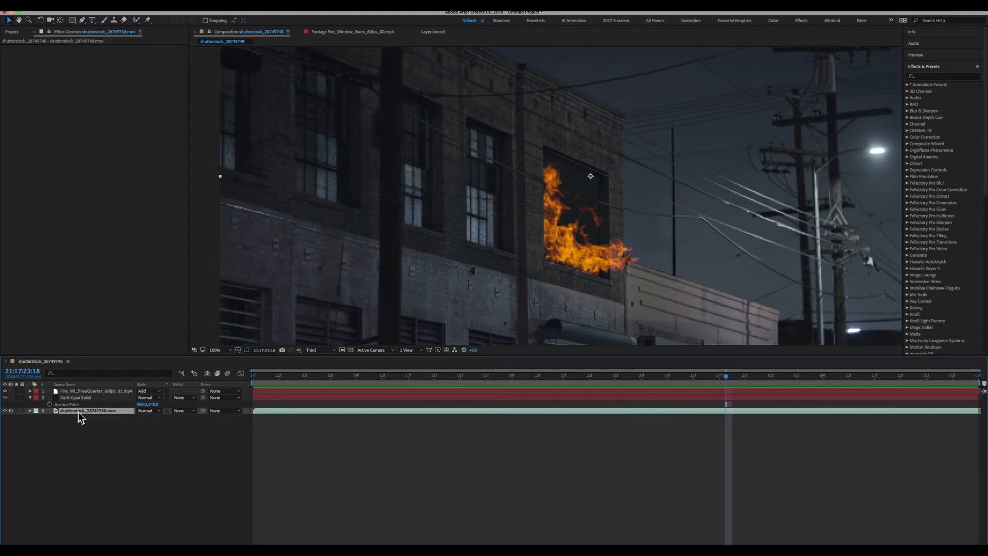
key(super+d)
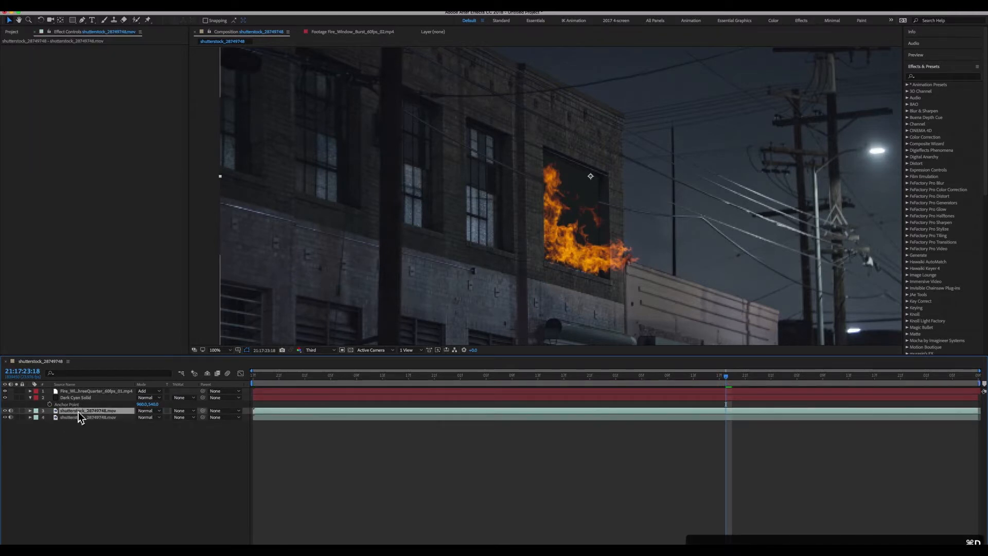
drag(78, 411, 78, 392)
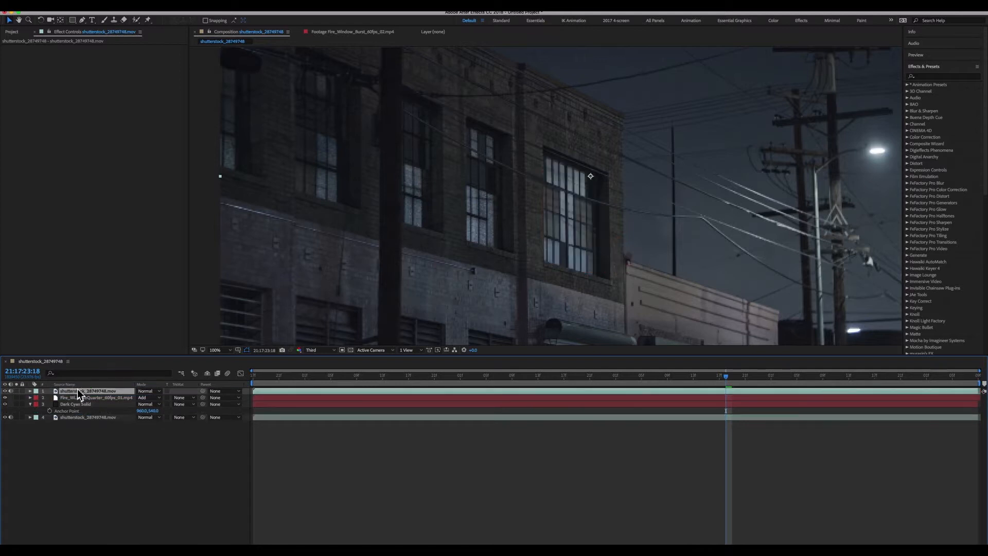
Draw a four-point Pen mask around the burning window's panes on the top footage copy and refine its upper-right corner
click(83, 20)
click(544, 148)
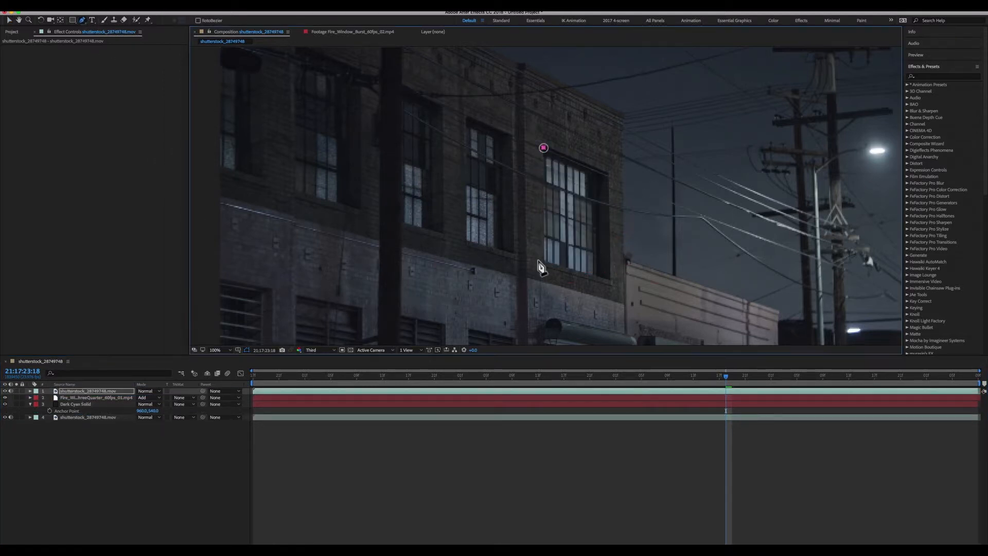
click(545, 260)
click(600, 277)
click(597, 176)
click(544, 148)
drag(597, 176, 600, 175)
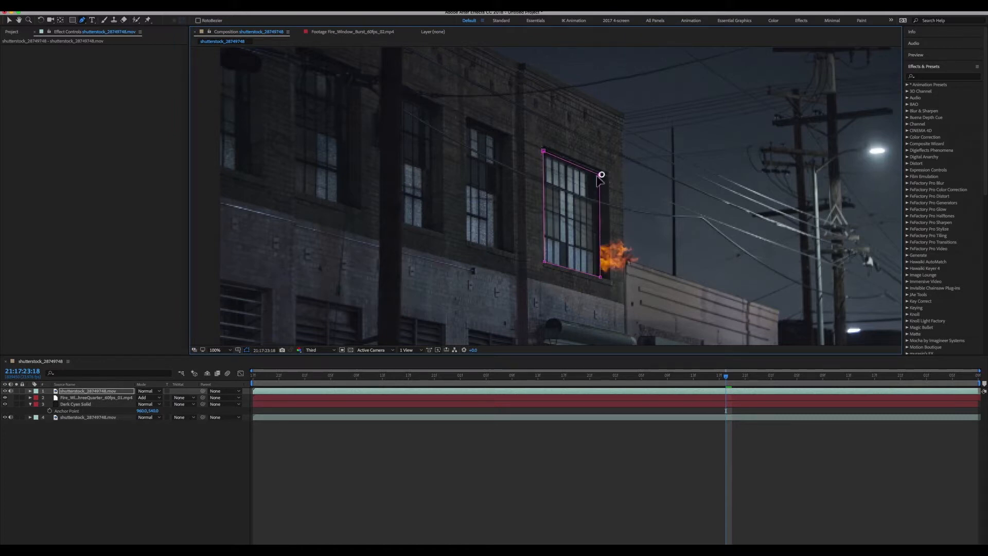
Apply Linear Color Key to the top footage copy, sampling the window pane colour with a matching tolerance of 8%
click(87, 391)
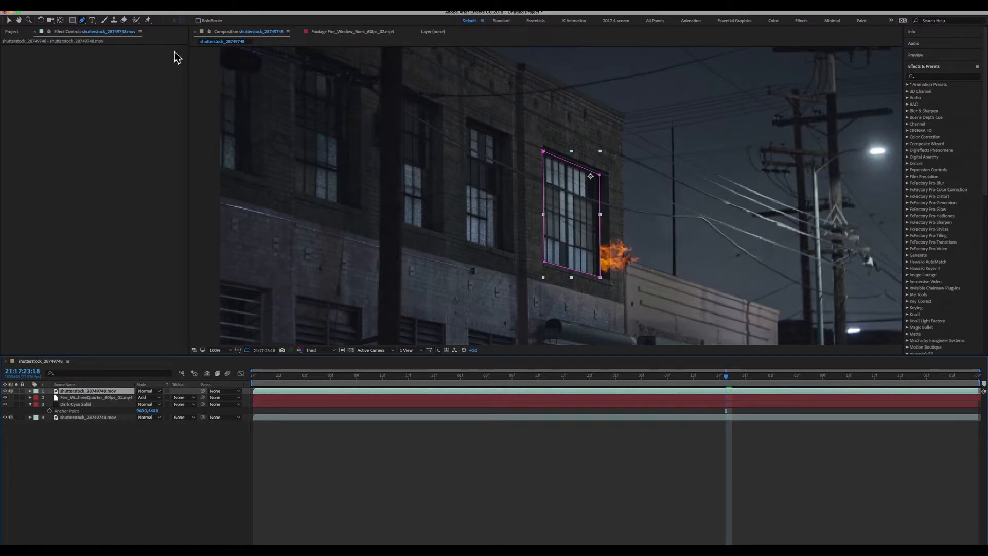
click(183, 10)
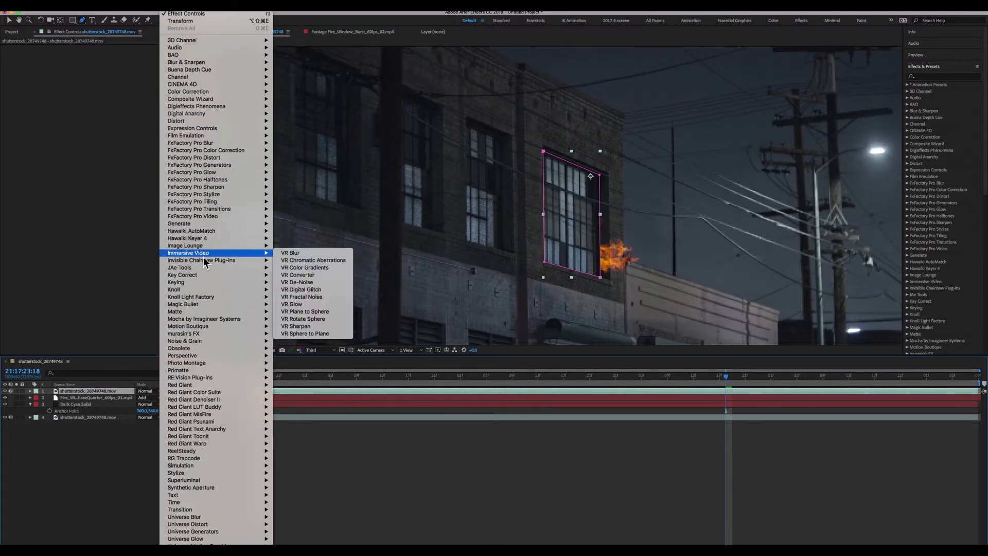
mouse_move(202, 284)
click(316, 348)
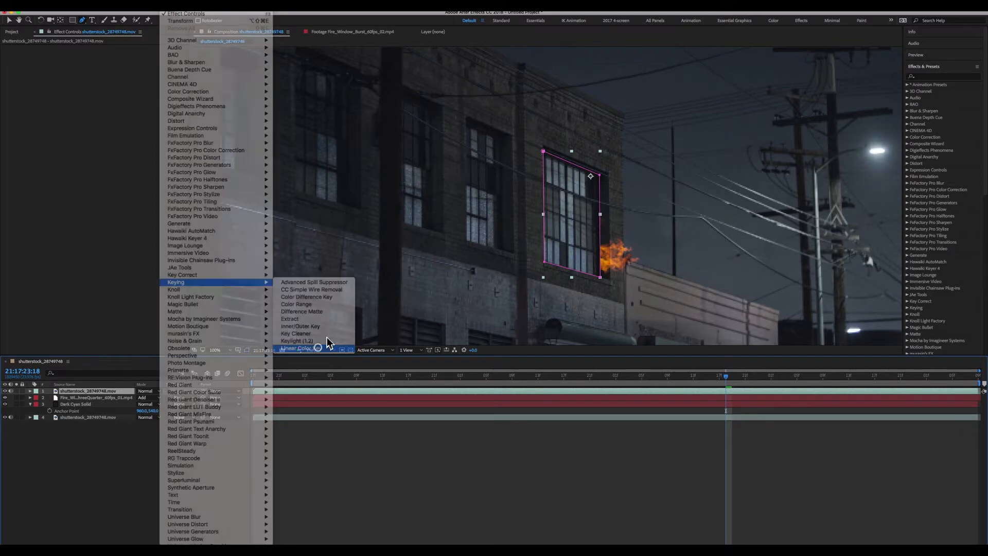
click(114, 116)
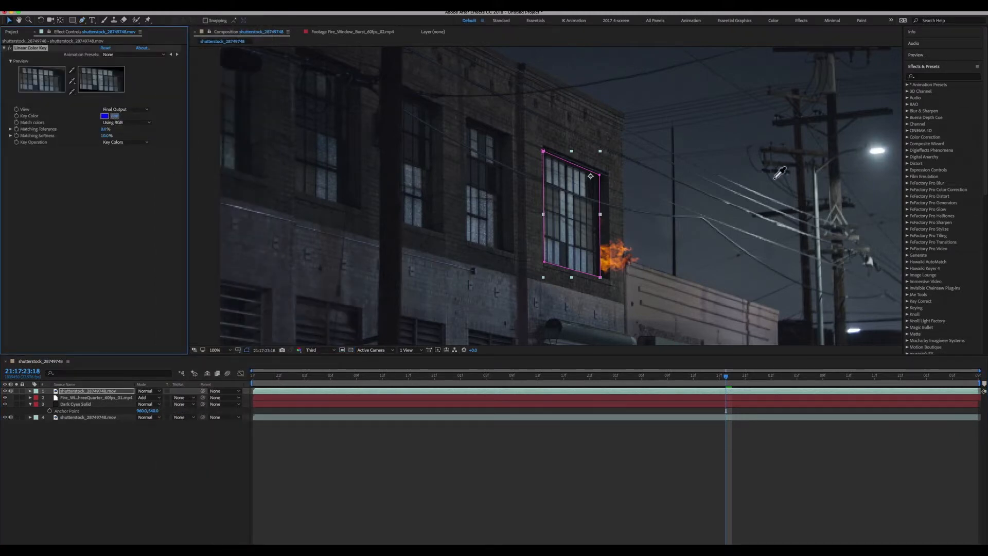
click(577, 175)
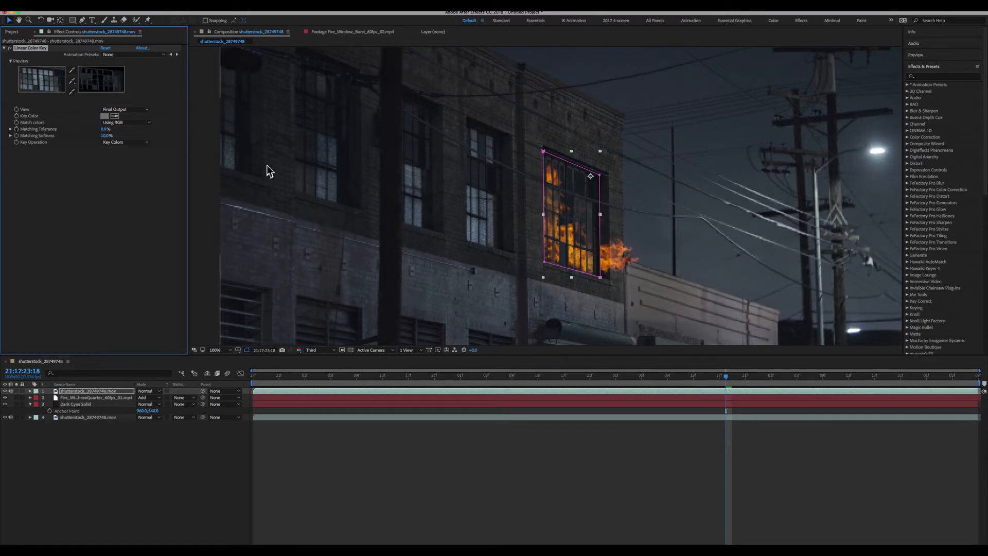
Show the top layer's mask feather, deselect it and scrub to 21:17:23:16 to check the fire behind the window bars
click(73, 390)
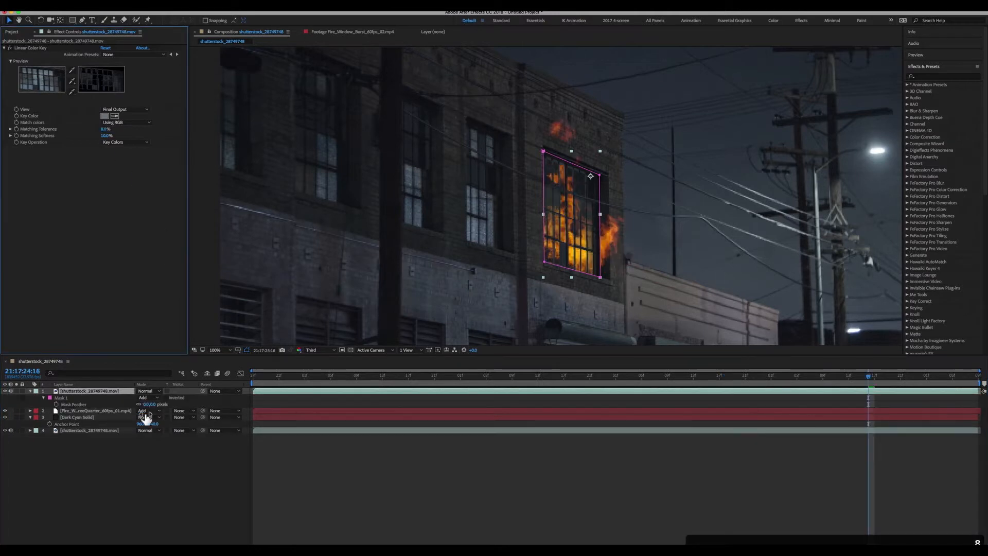
click(183, 478)
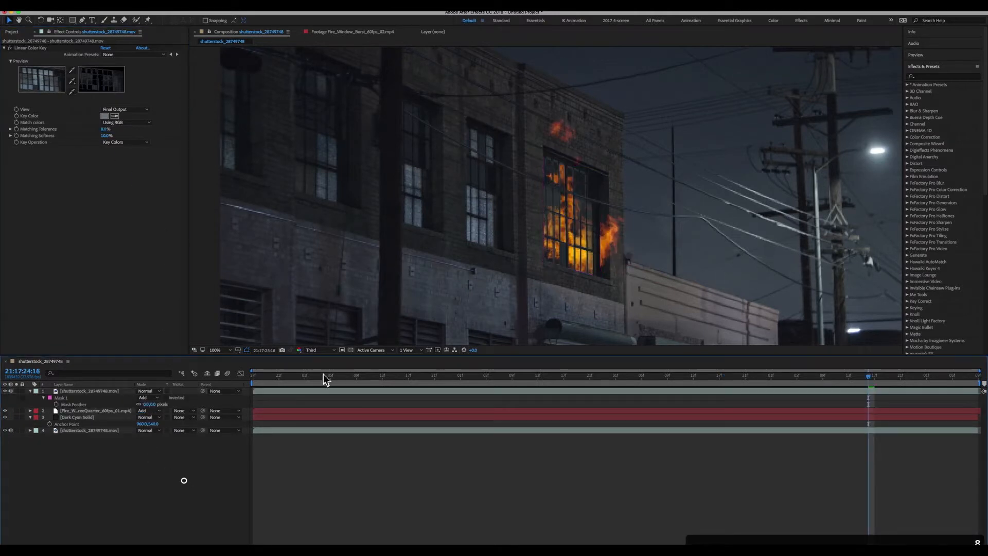
click(448, 375)
drag(479, 375, 714, 365)
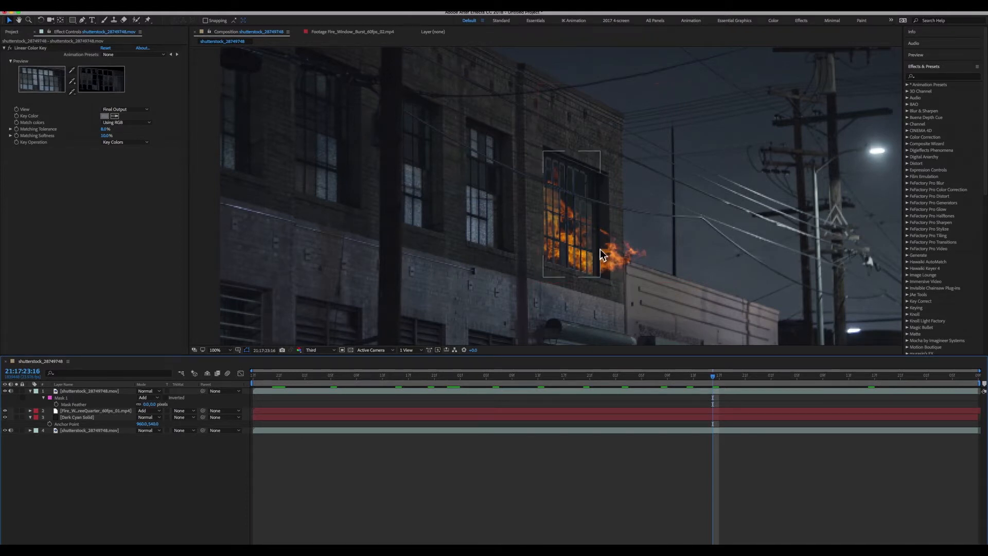
Duplicate the Fire_Window_ThreeQuarter_60fps_01.mp4 layer, place the copy above all other layers and delete its mask
click(82, 411)
key(super+d)
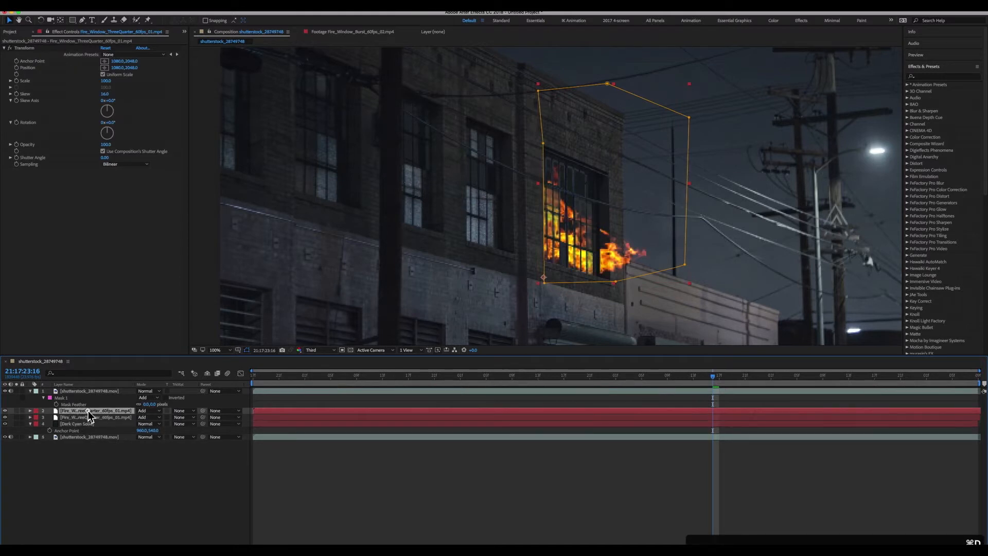
drag(89, 410, 88, 389)
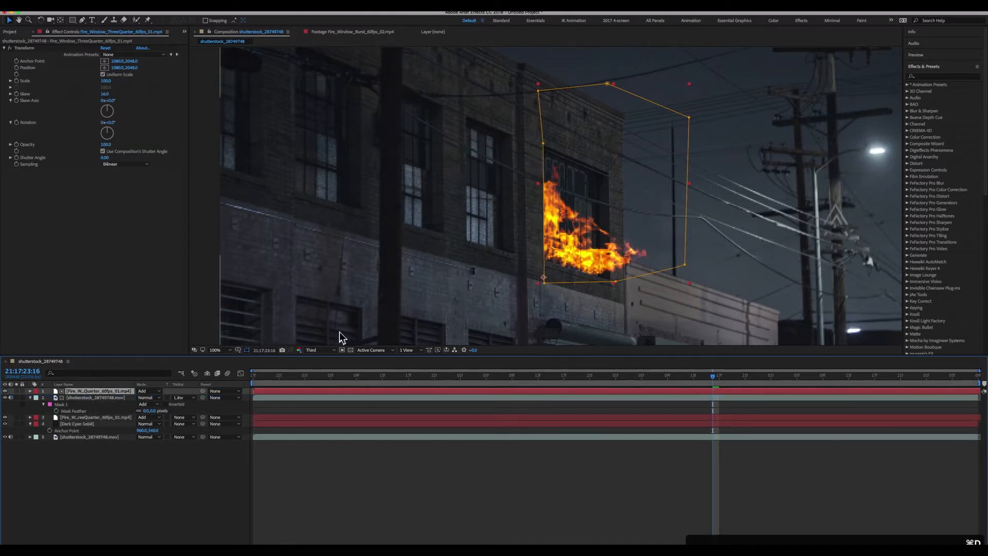
key(m)
click(69, 399)
key(Delete)
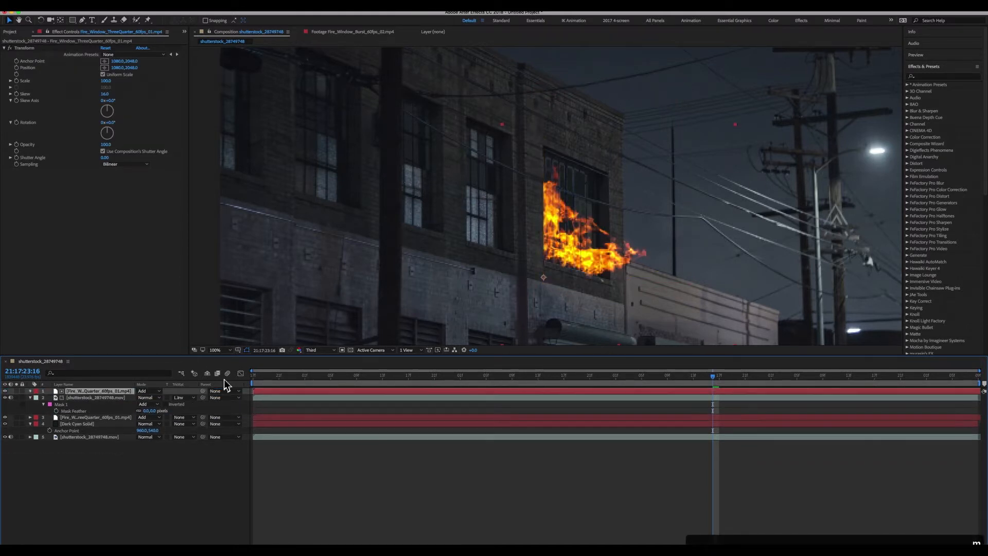
Draw a six-point Pen mask on the top fire copy around flames spilling past the window's lower-right corner, and preview it from the start
click(82, 19)
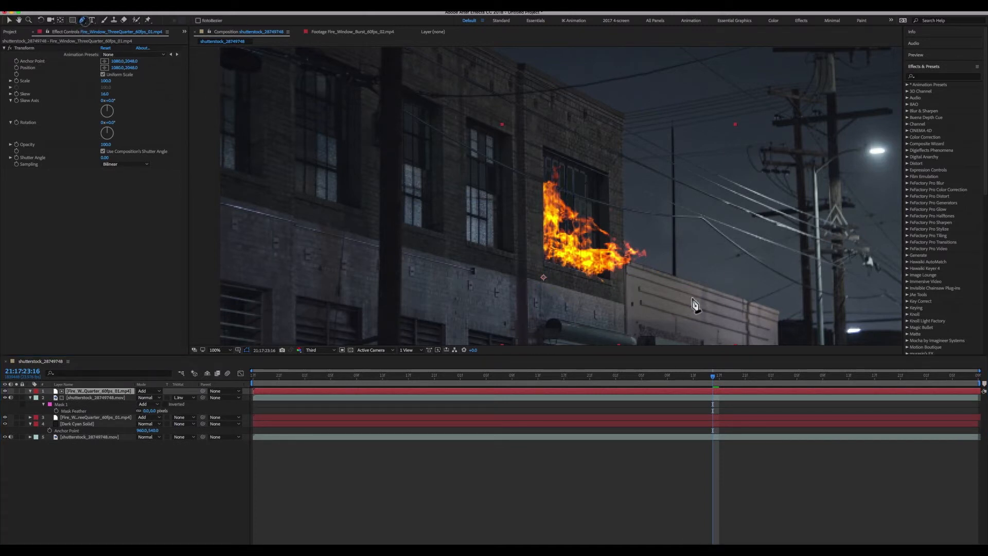
click(572, 249)
click(605, 238)
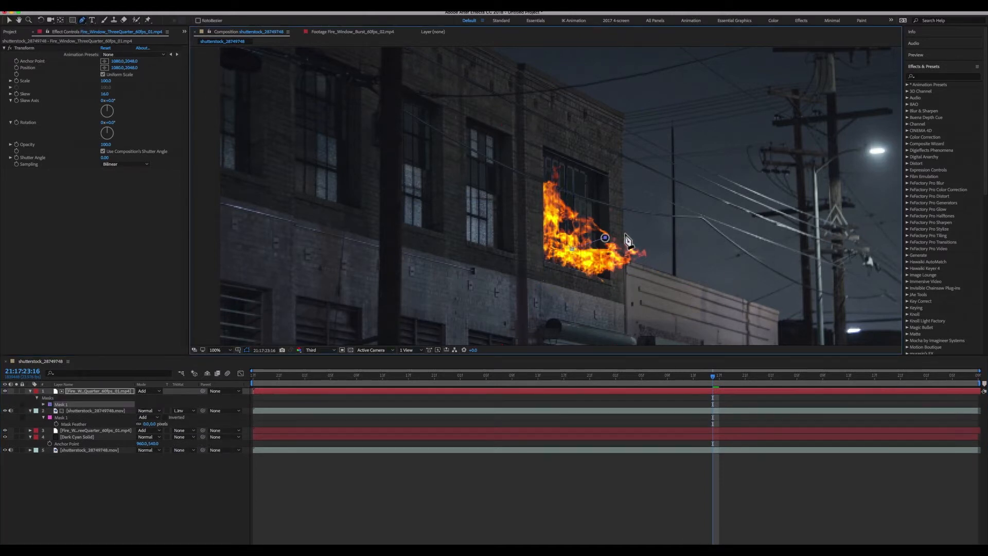
click(625, 234)
click(657, 247)
click(628, 295)
click(577, 281)
click(572, 249)
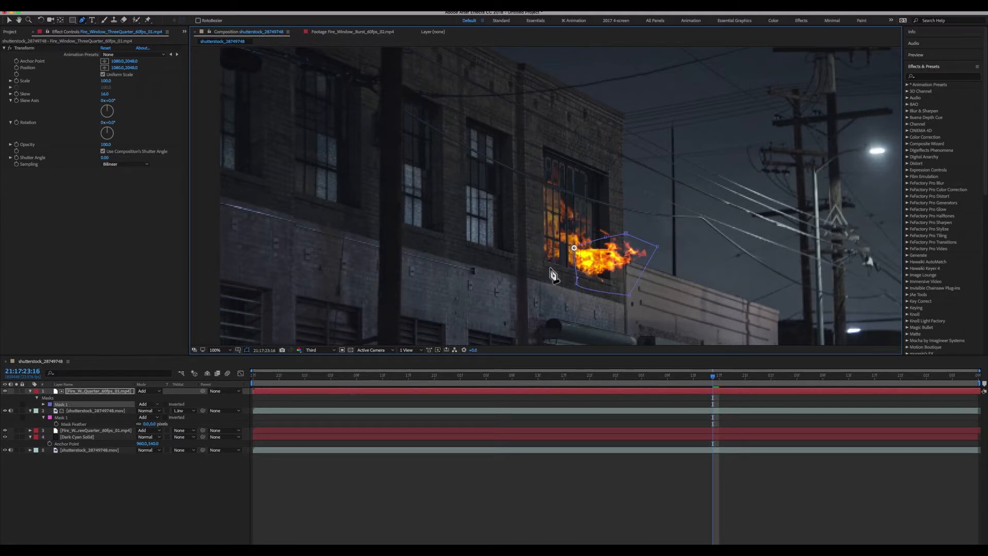
drag(551, 376, 253, 378)
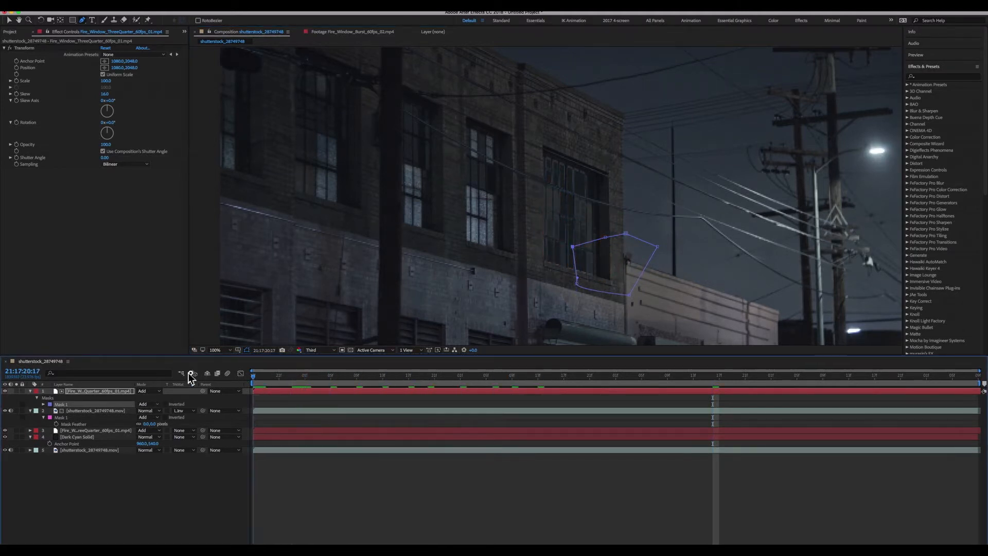
click(181, 461)
key(space)
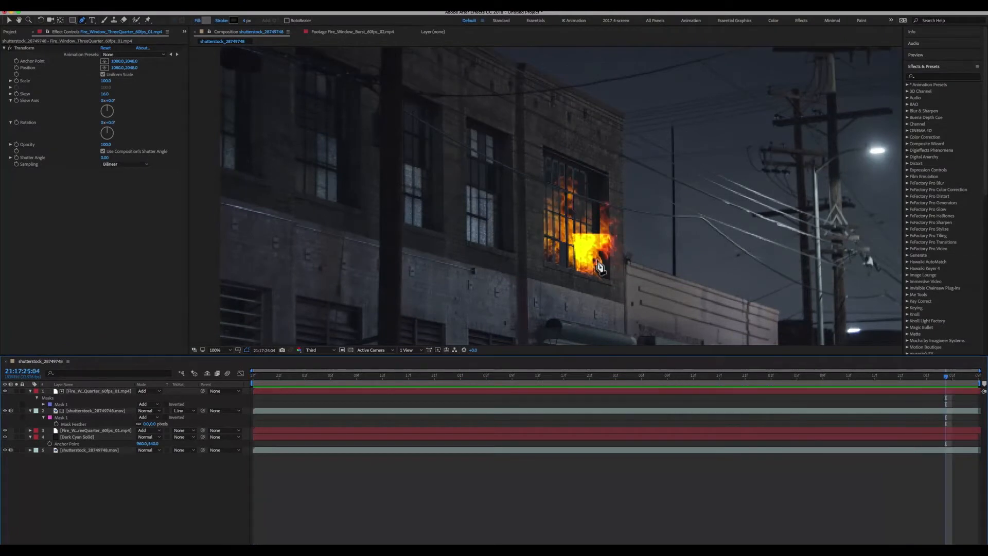
key(space)
Raise the upper points of the top fire layer's mask to include the tops of the spilling flames
click(94, 392)
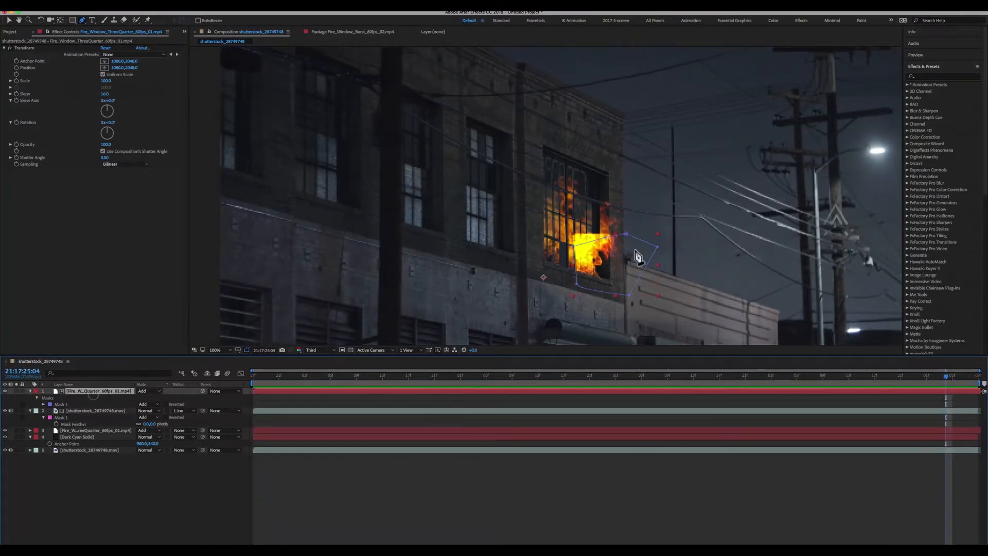
drag(609, 238, 586, 205)
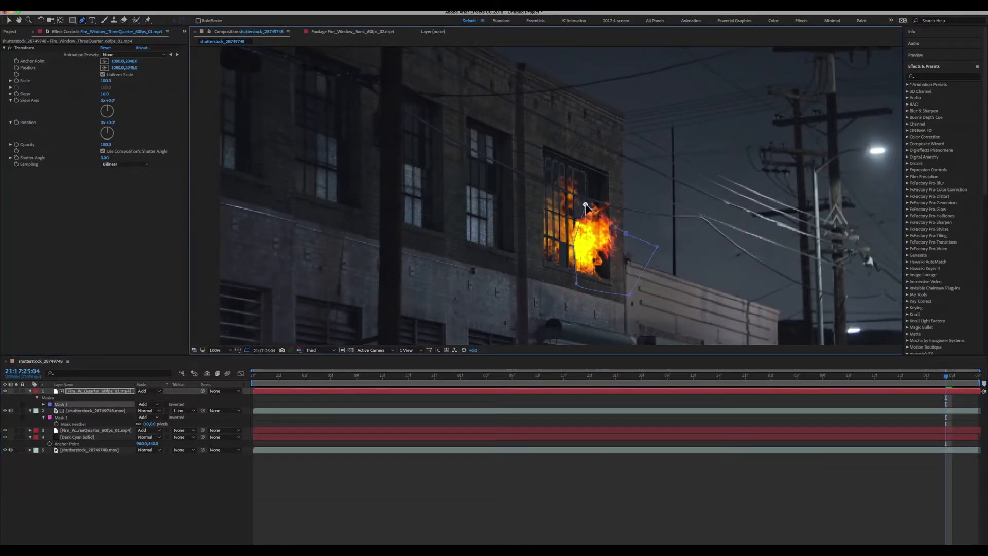
drag(632, 238, 633, 216)
Feather the top fire layer's mask to 88 pixels, preview the result and move the playhead to 21:17:21:17
key(f)
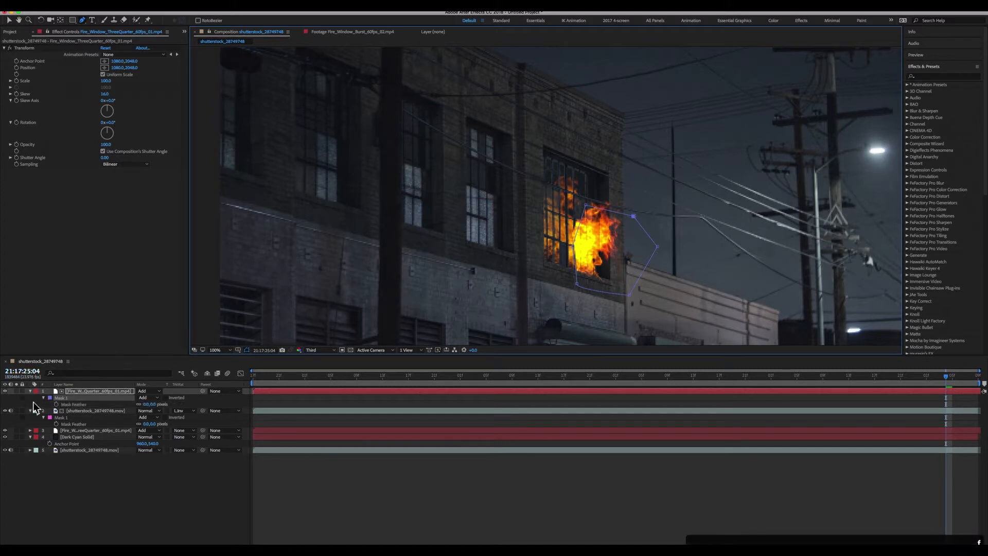
drag(155, 407, 181, 402)
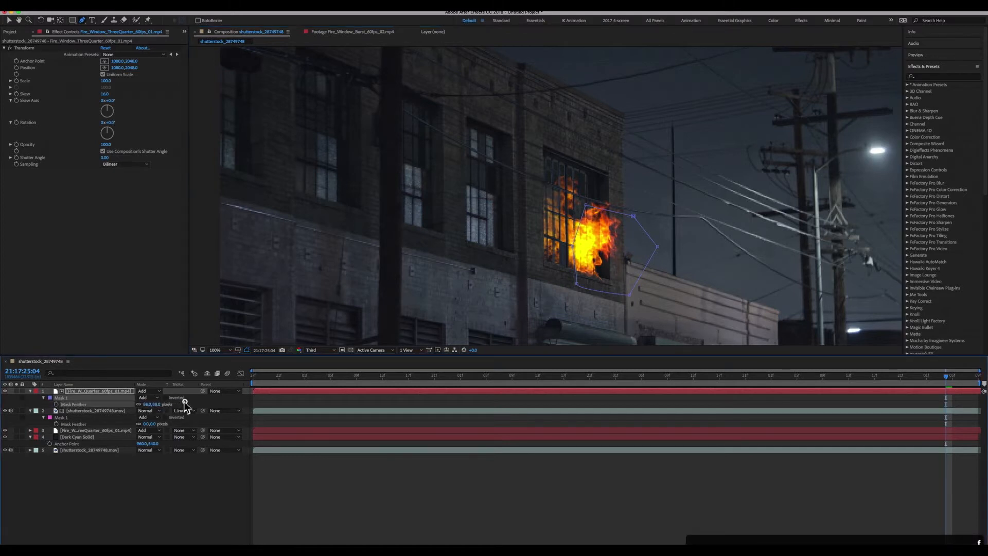
click(151, 499)
key(space)
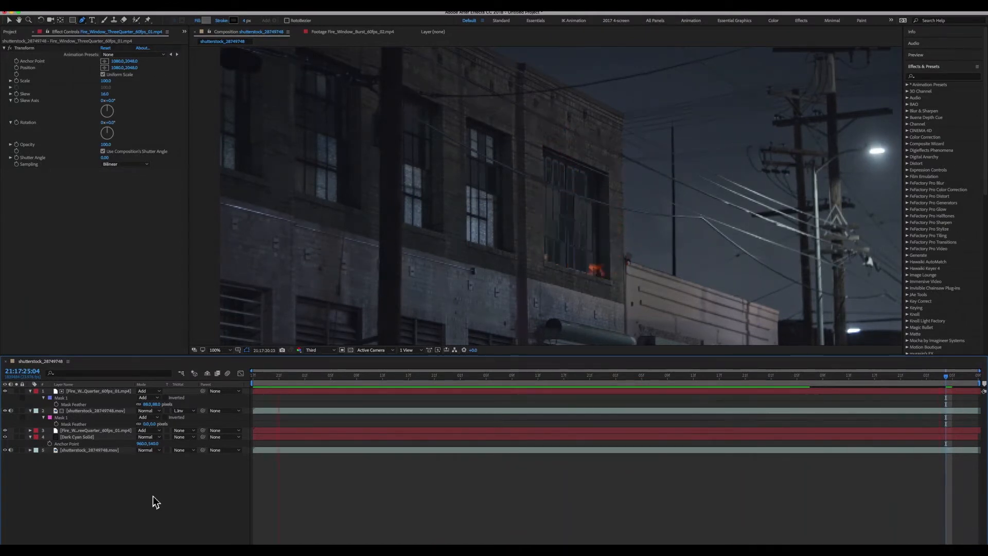
key(space)
click(405, 375)
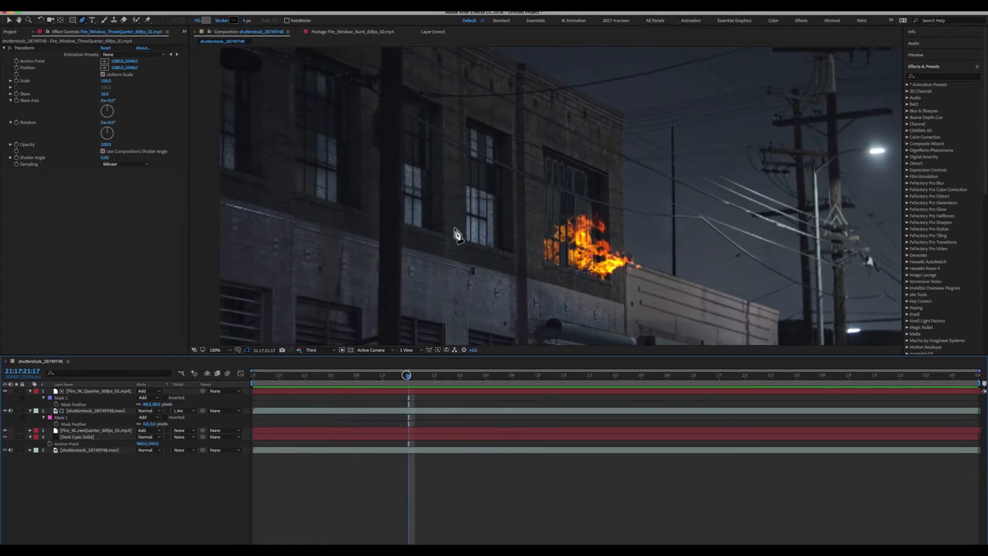
Create a new 1920 x 1080 px orange solid directly above the Dark Cyan Solid layer
click(95, 437)
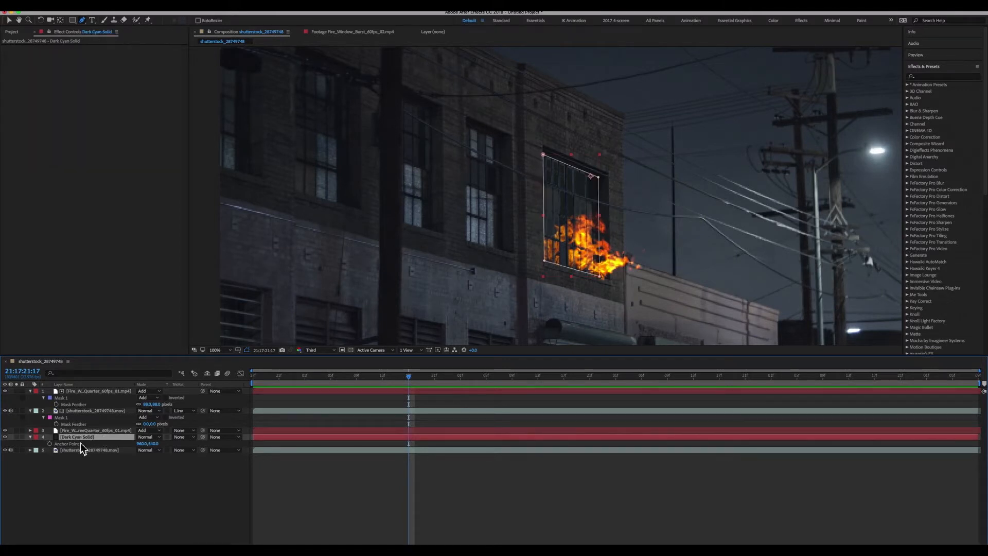
click(152, 11)
mouse_move(161, 15)
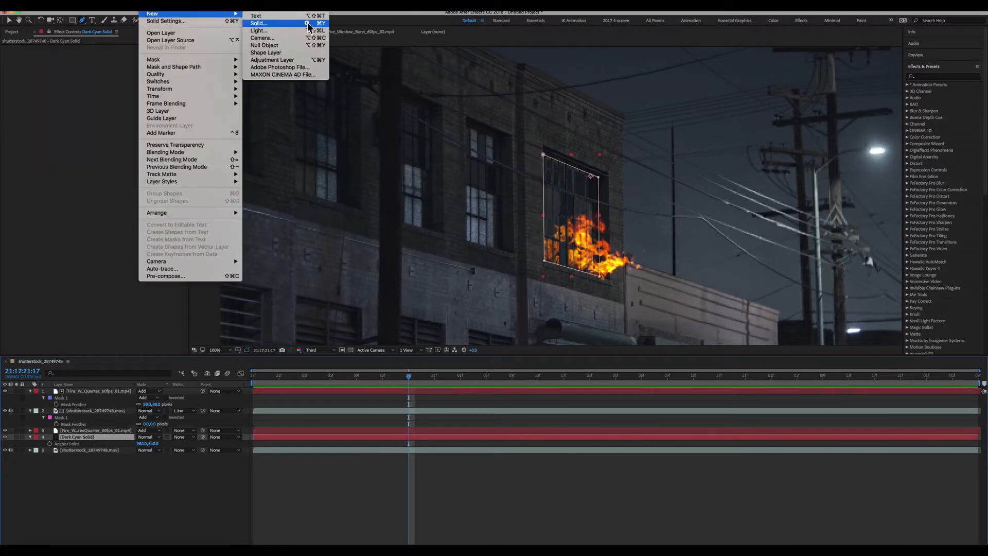
click(310, 25)
click(83, 161)
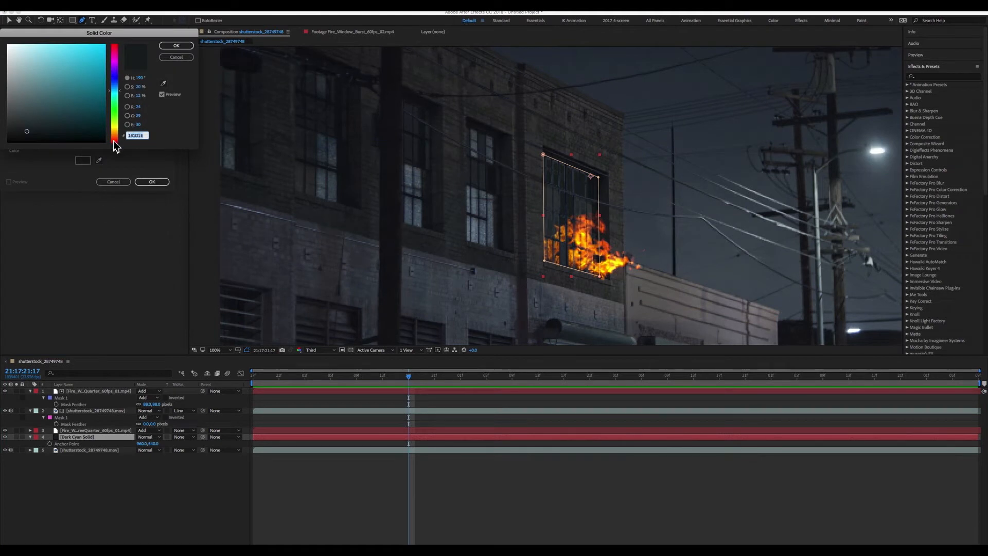
drag(115, 139, 121, 133)
click(163, 83)
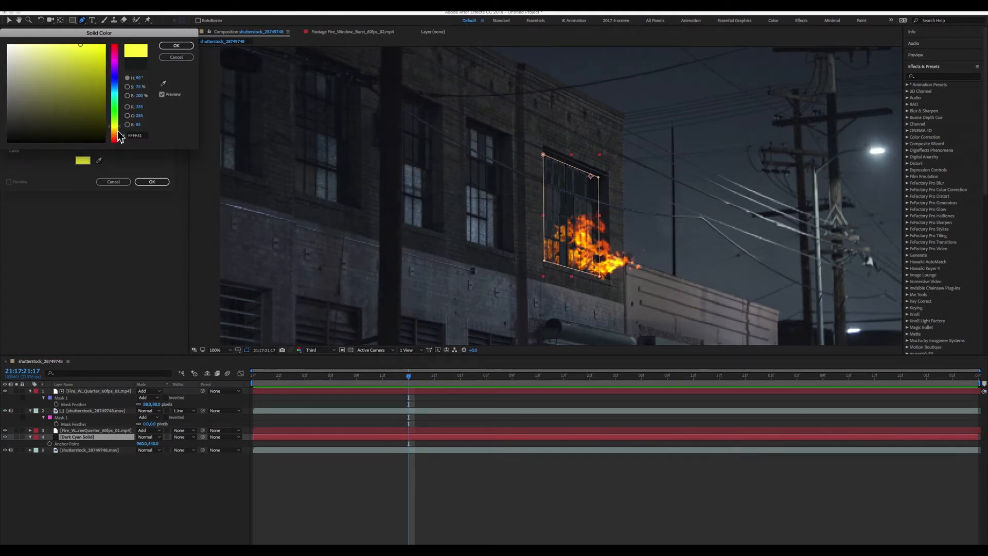
drag(121, 125, 120, 132)
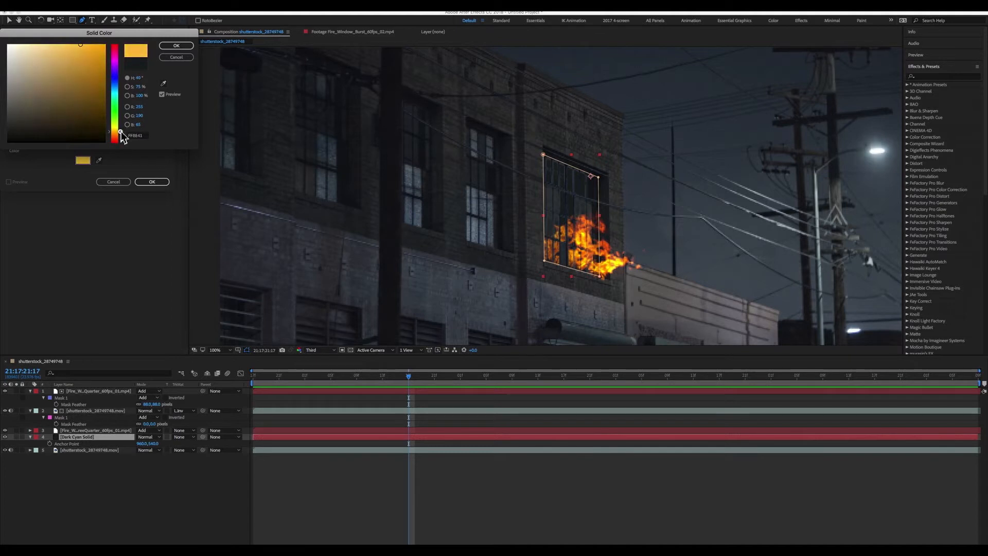
click(94, 50)
click(176, 45)
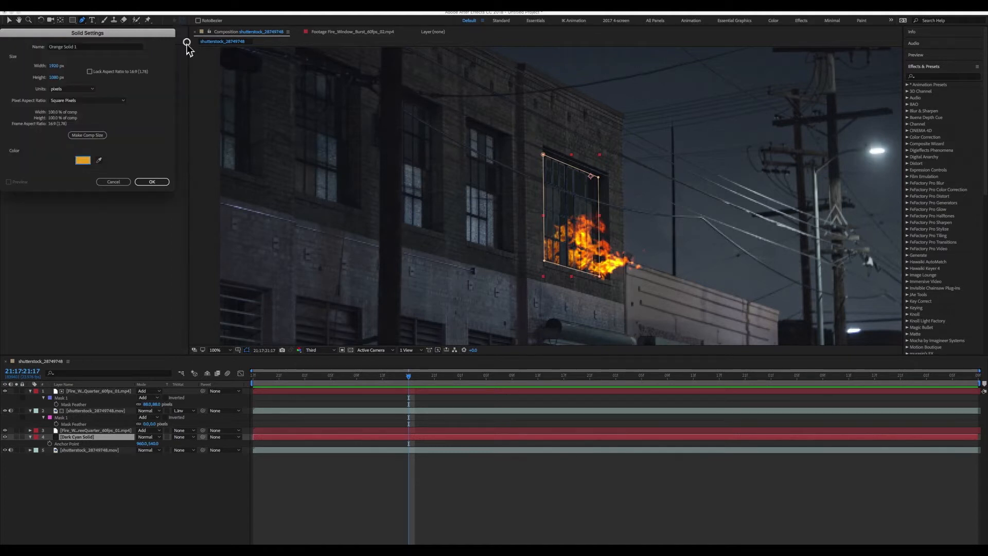
click(164, 183)
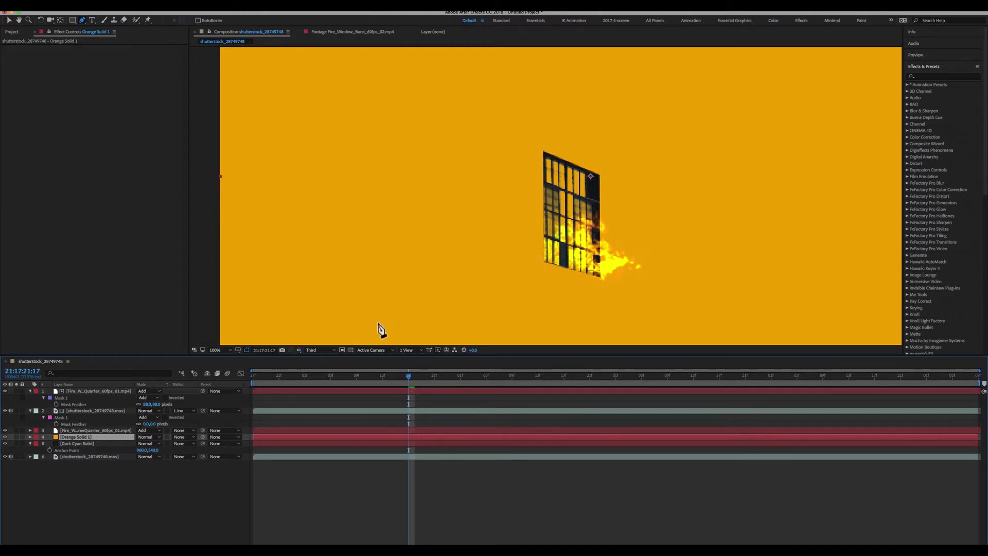
Move the orange solid below the Dark Cyan Solid and give it that layer's Alpha Matte
drag(90, 438, 90, 452)
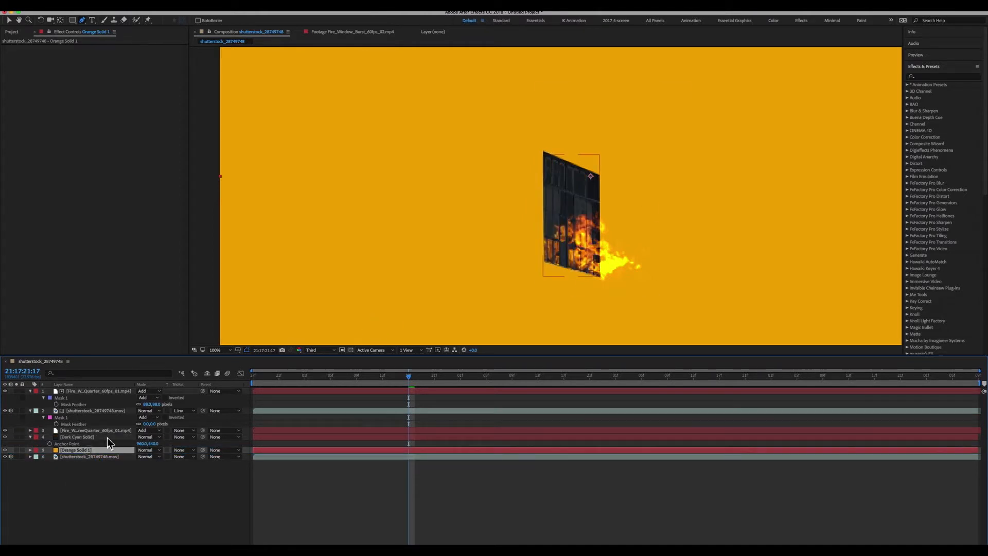
click(186, 451)
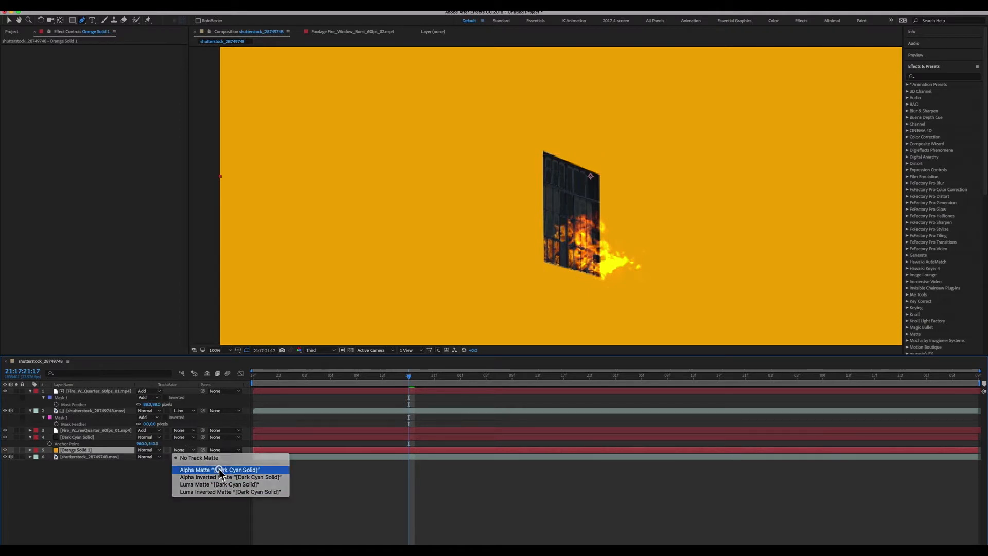
click(220, 470)
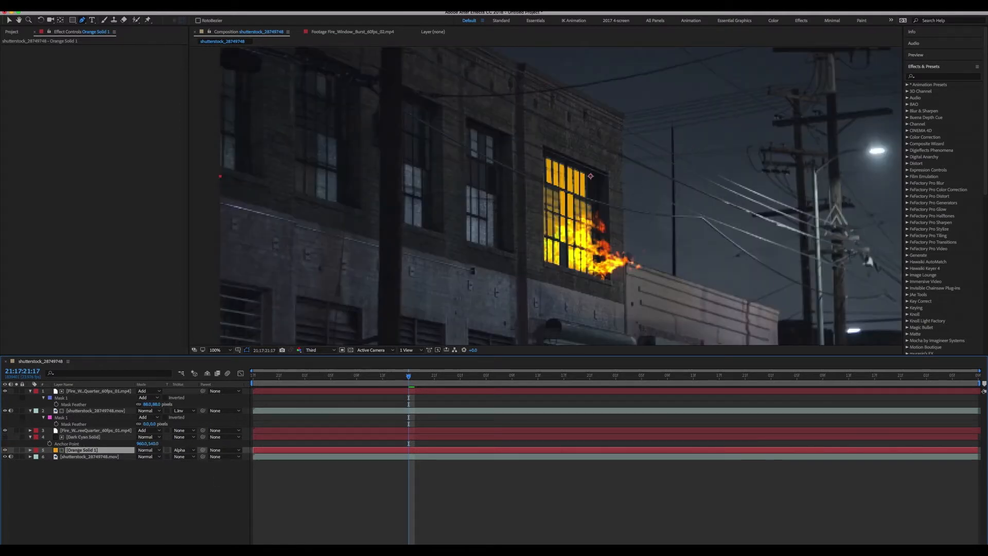
Duplicate the Dark Cyan Solid, move the copy beneath the orange solid and turn on its visibility
click(81, 437)
key(super+d)
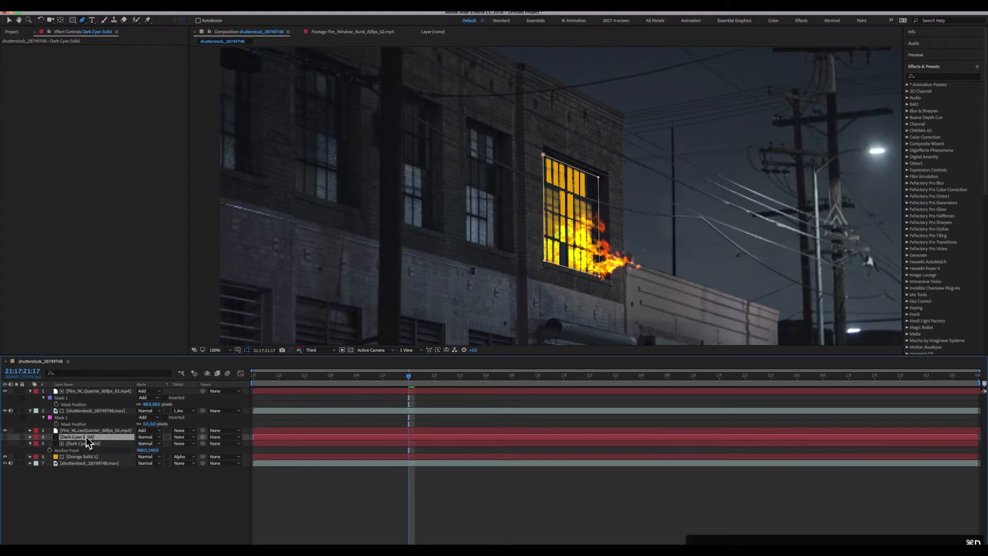
mouse_move(84, 450)
mouse_down()
mouse_move(88, 469)
mouse_move(81, 456)
mouse_up()
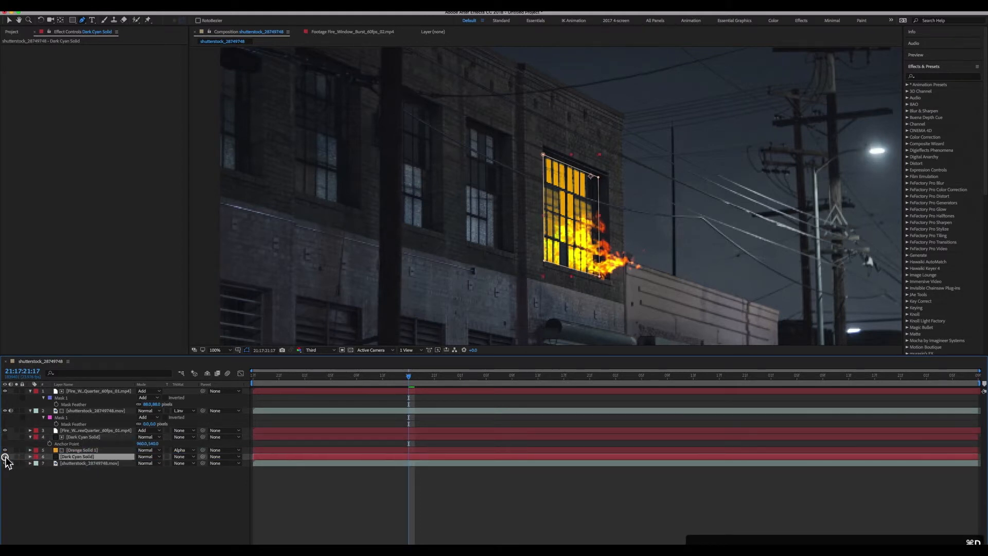
Lower the orange solid's opacity to 37%
click(94, 449)
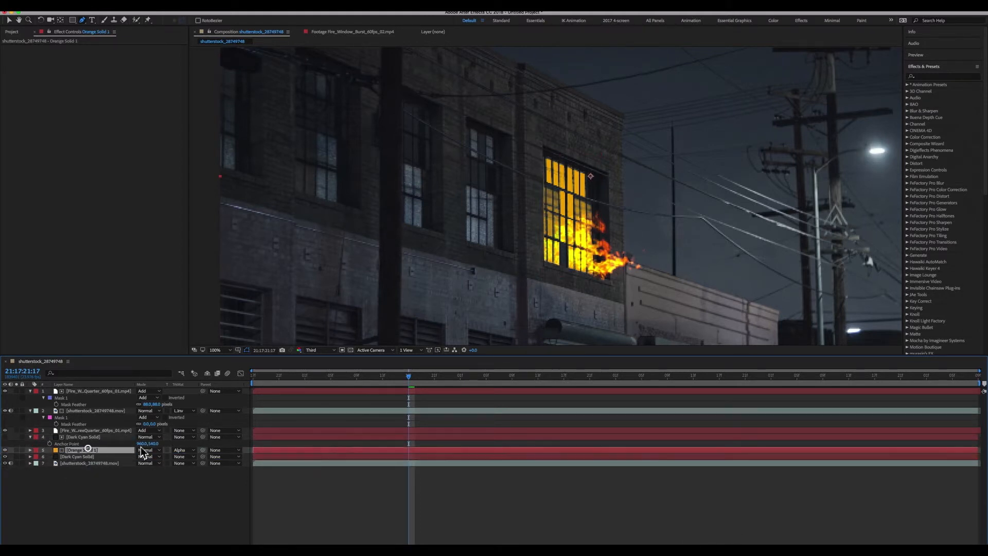
key(t)
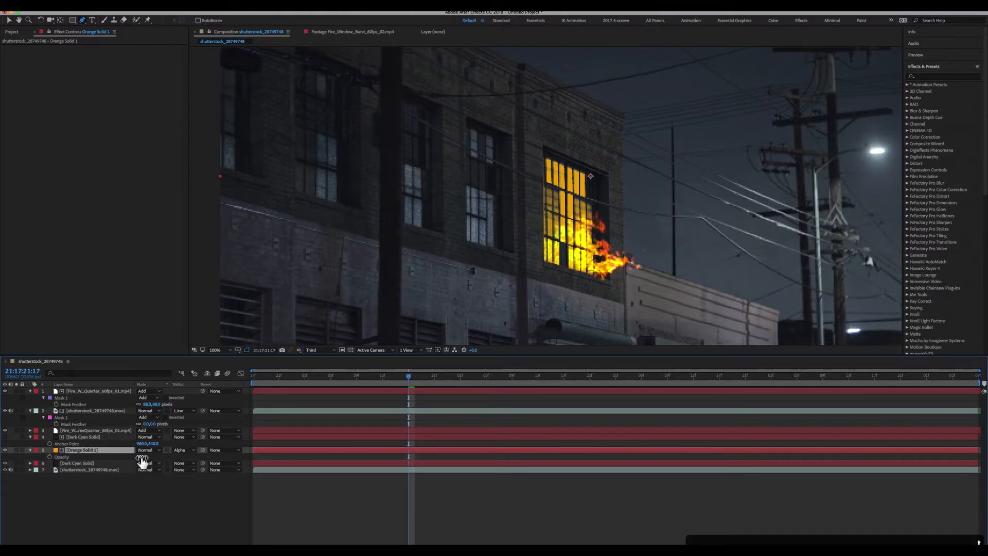
drag(142, 457, 94, 459)
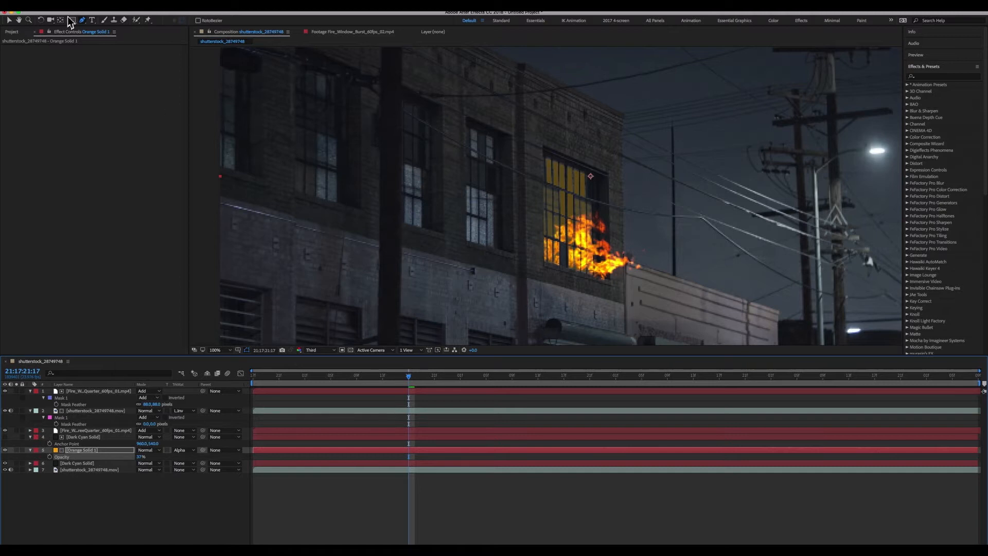
Draw an elliptical mask on the orange solid over the window's left part and feather it by about 67 pixels
drag(71, 22, 101, 34)
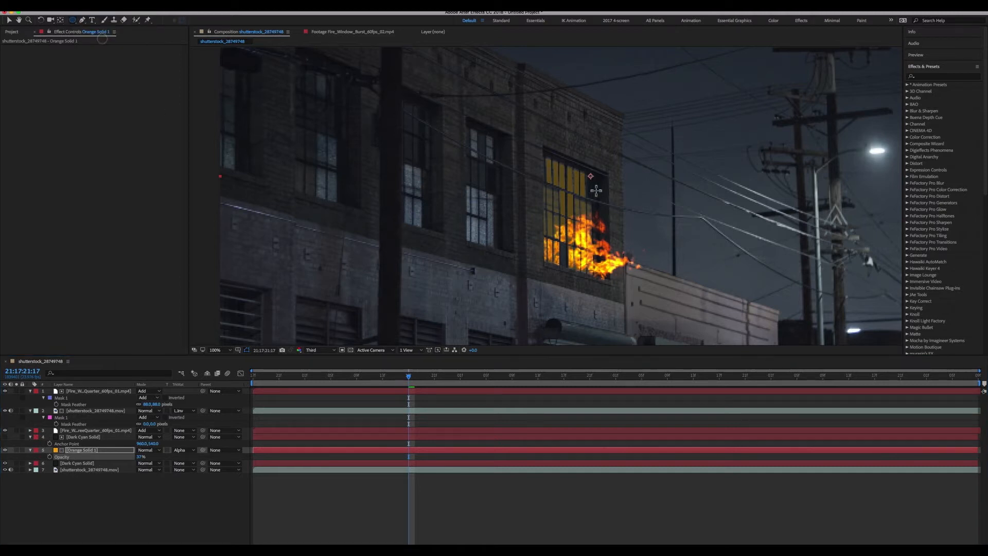
drag(480, 155, 573, 282)
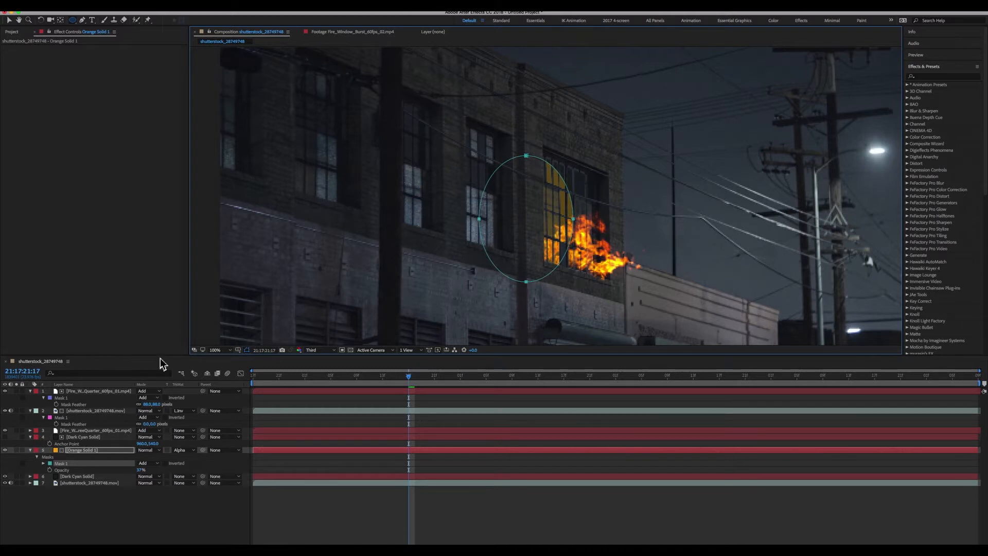
key(f)
drag(150, 463, 188, 463)
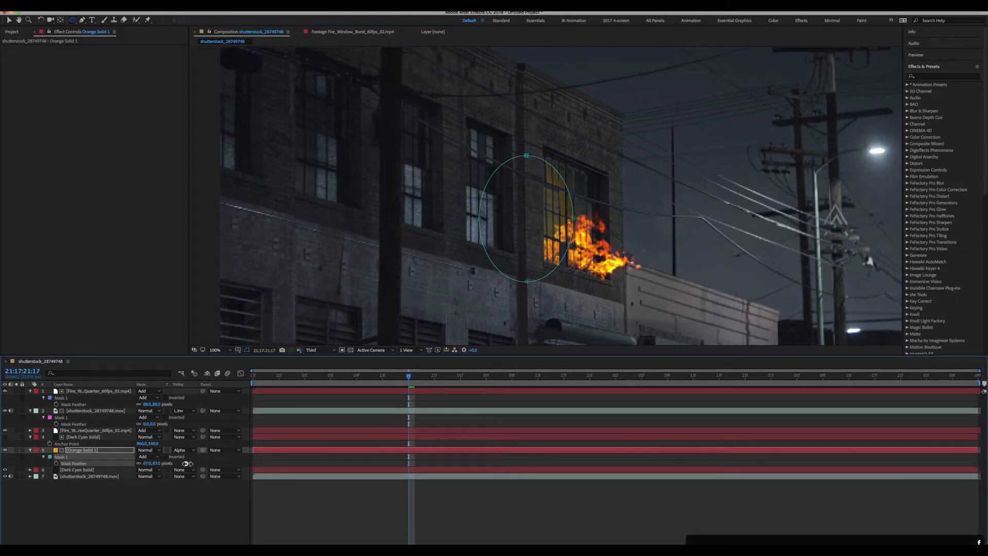
Reduce the orange solid's opacity to 10% and enable opacity keyframing at 21:17:20:17
click(85, 450)
key(t)
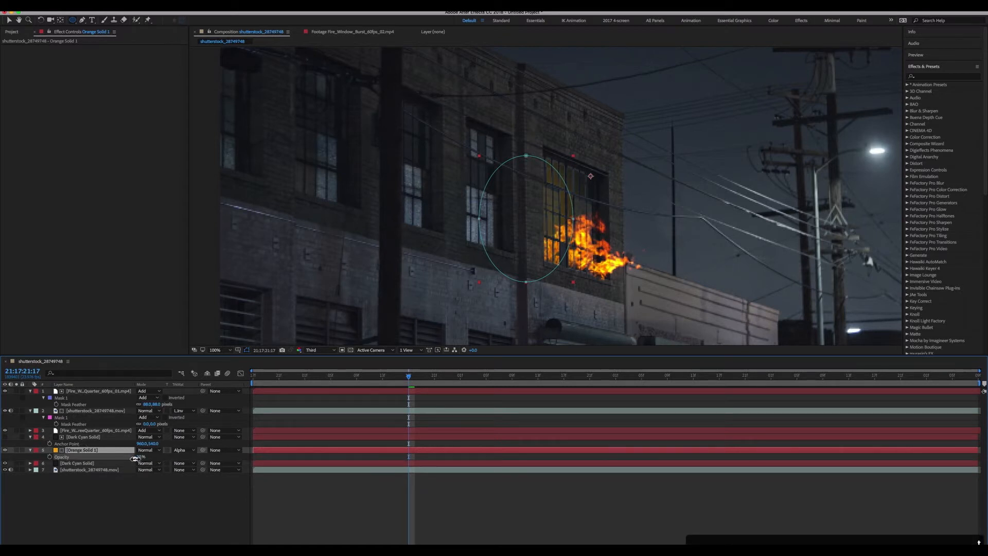
drag(139, 457, 129, 459)
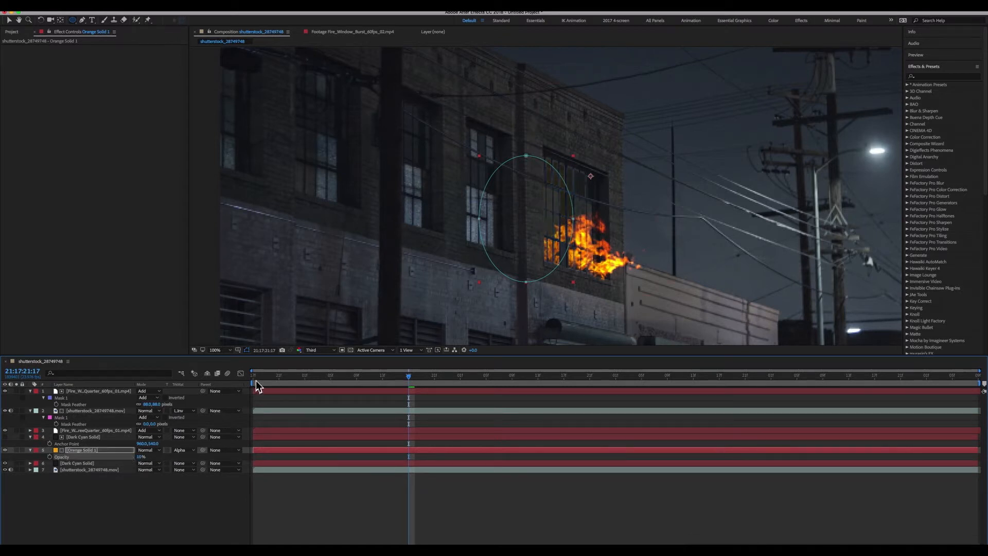
click(254, 376)
click(50, 457)
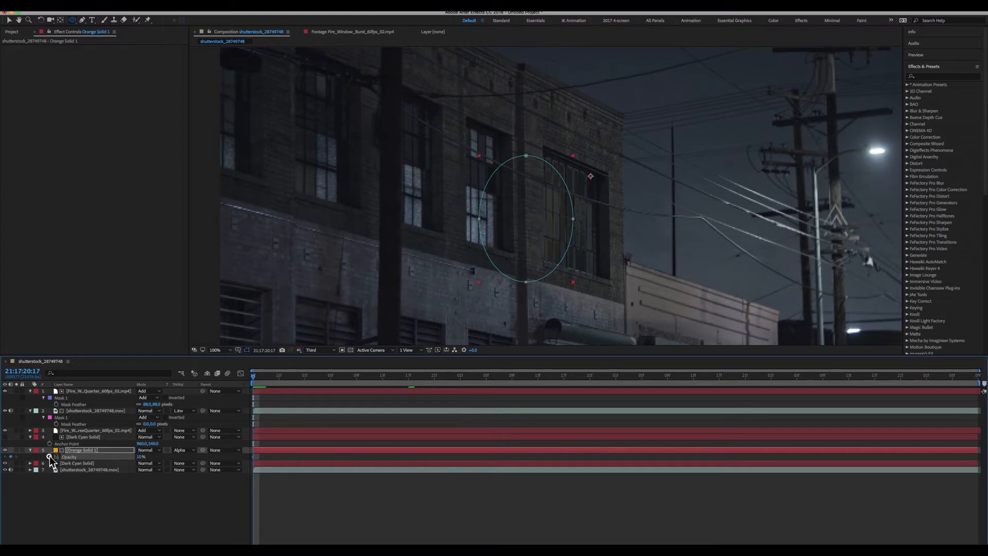
Add a second opacity keyframe to the orange solid at 21:17:25:08 and return to the composition's start
key(space)
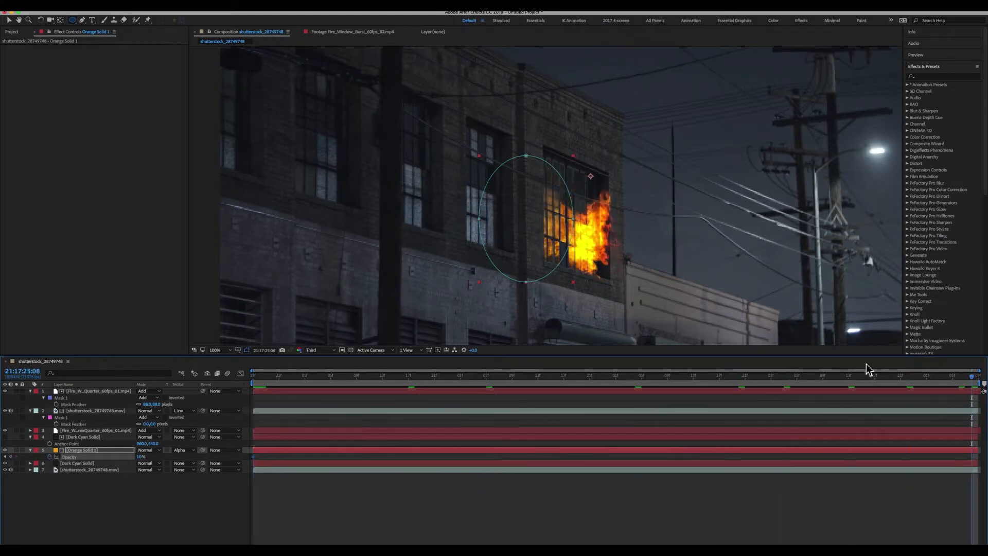
click(11, 457)
key(Home)
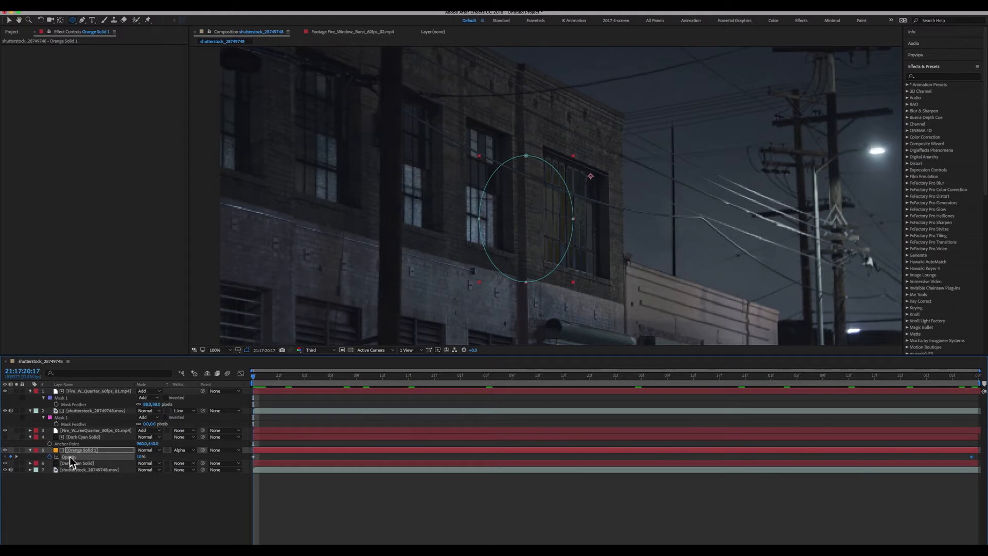
Apply the Wiggler to the orange solid's opacity keyframes with a frequency of 10 per second and a magnitude of 10
click(75, 501)
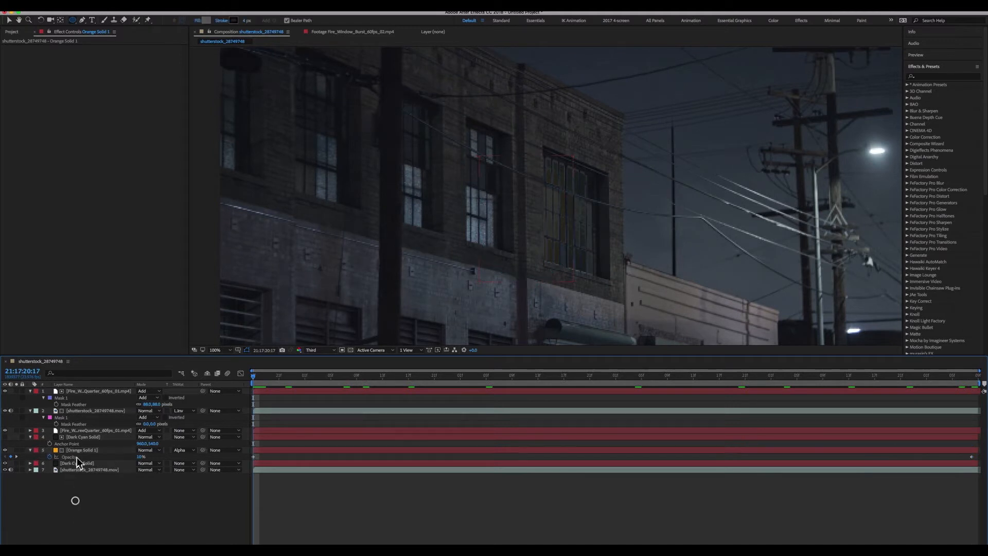
click(76, 457)
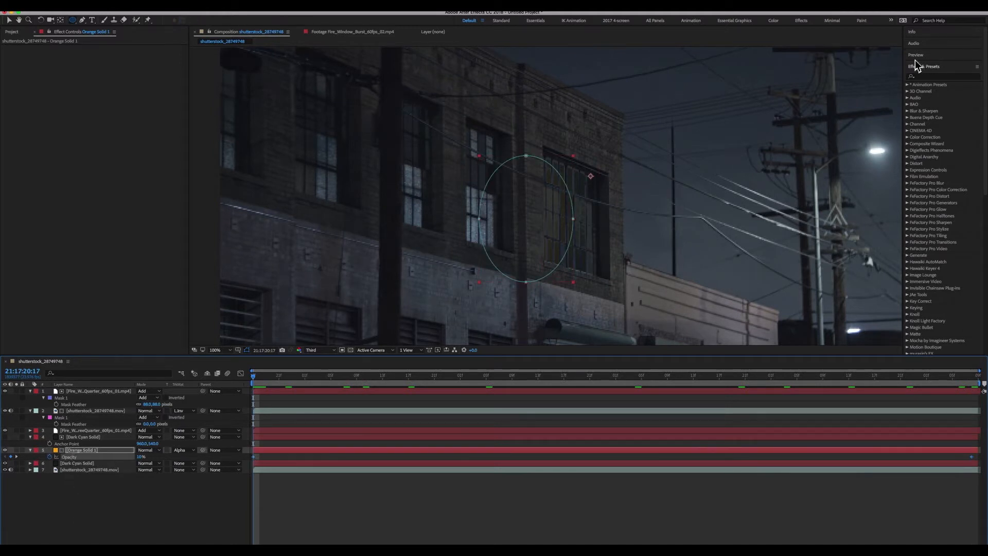
scroll(973, 254, down, 10)
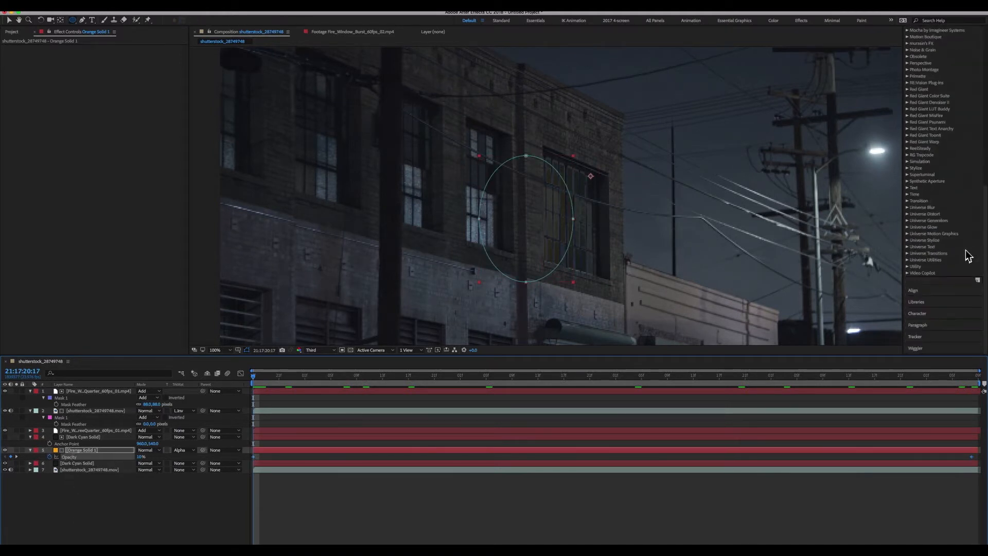
click(918, 351)
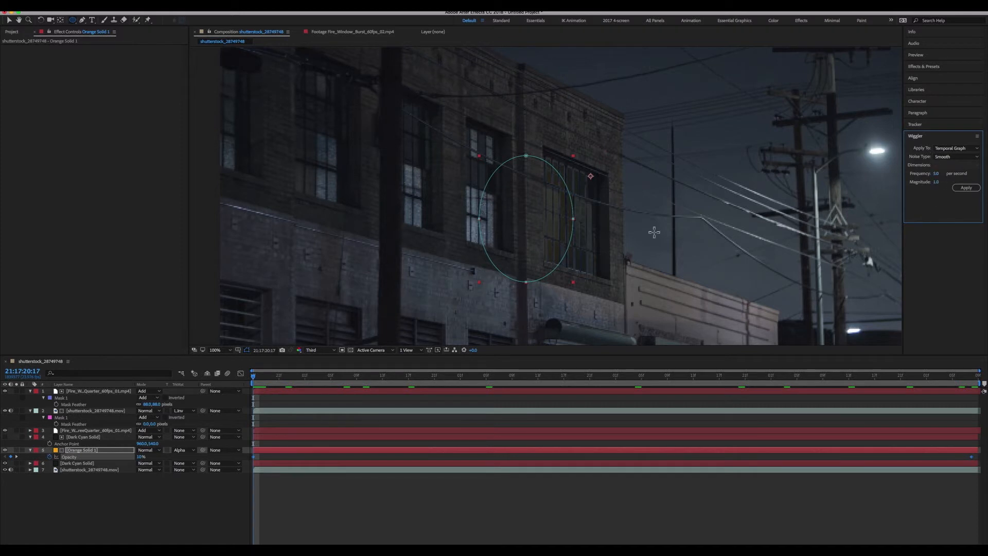
click(936, 174)
click(936, 174)
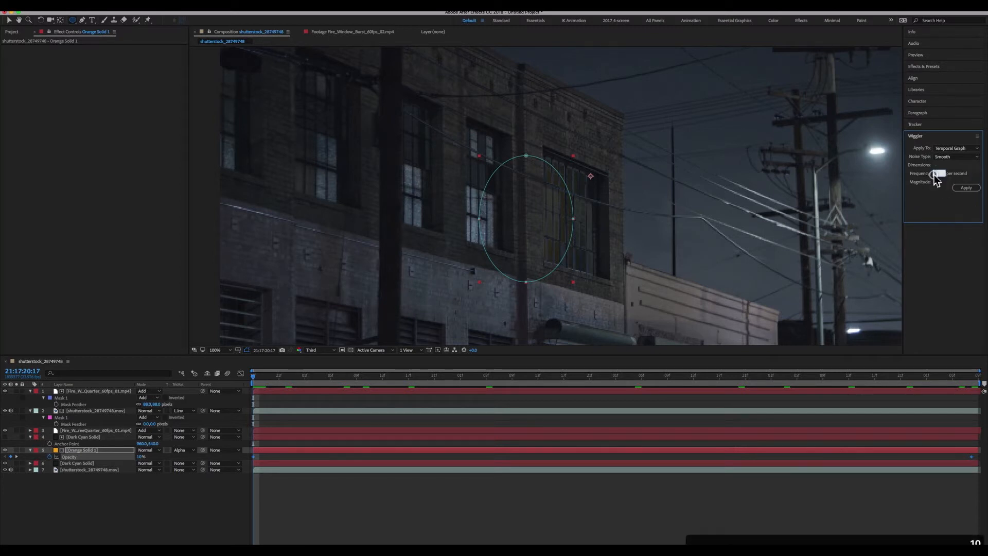
text(10)
key(Return)
click(965, 188)
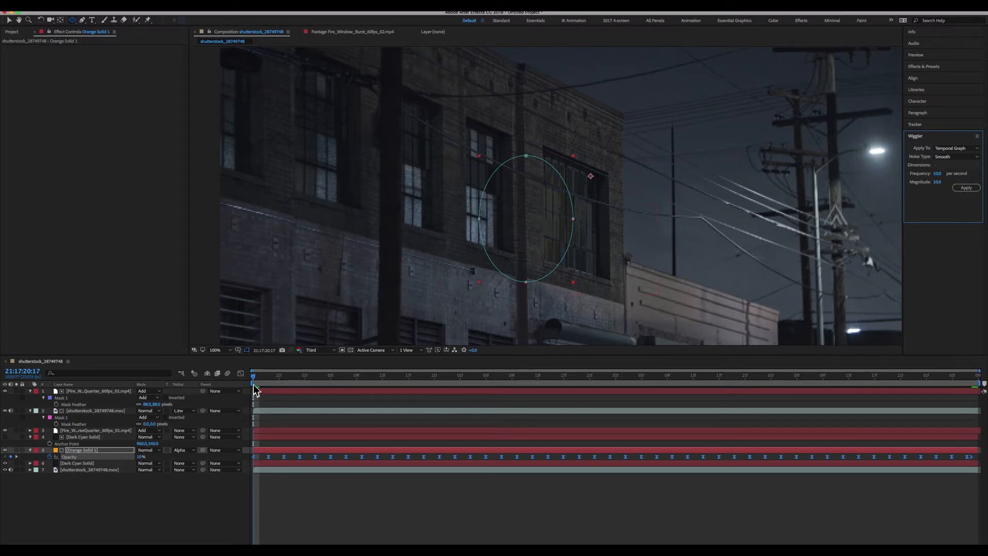
Preview the orange glow's flicker across the composition
drag(258, 376, 343, 376)
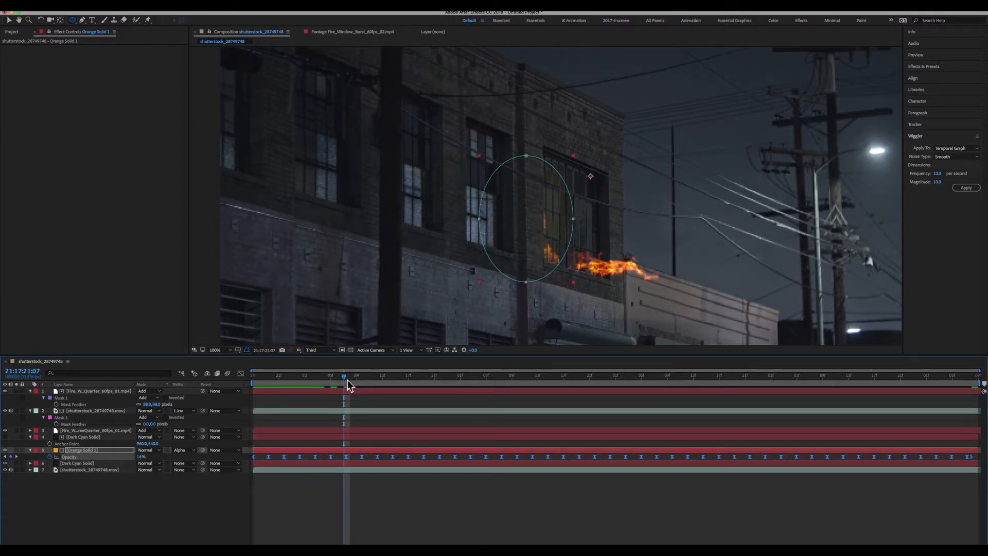
key(space)
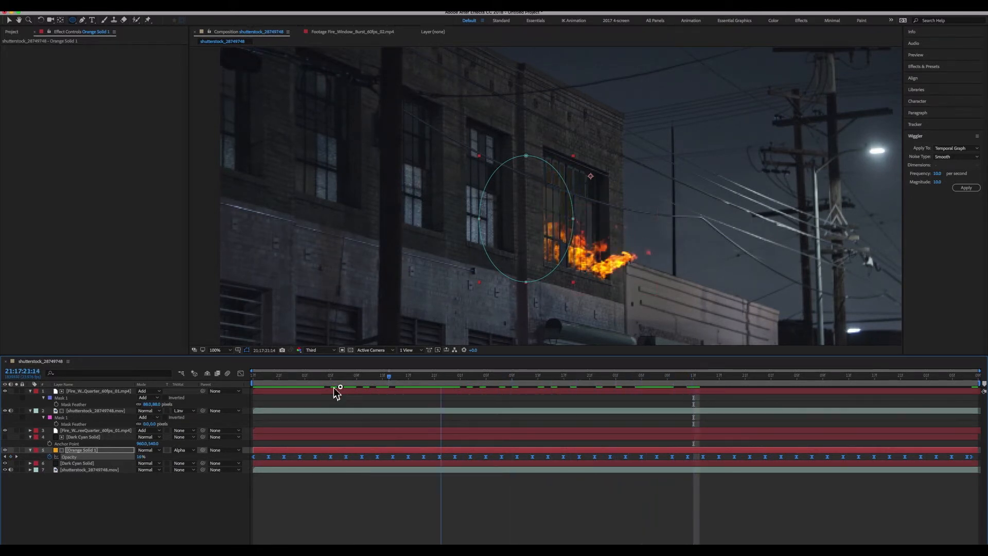
click(199, 509)
key(KP_0)
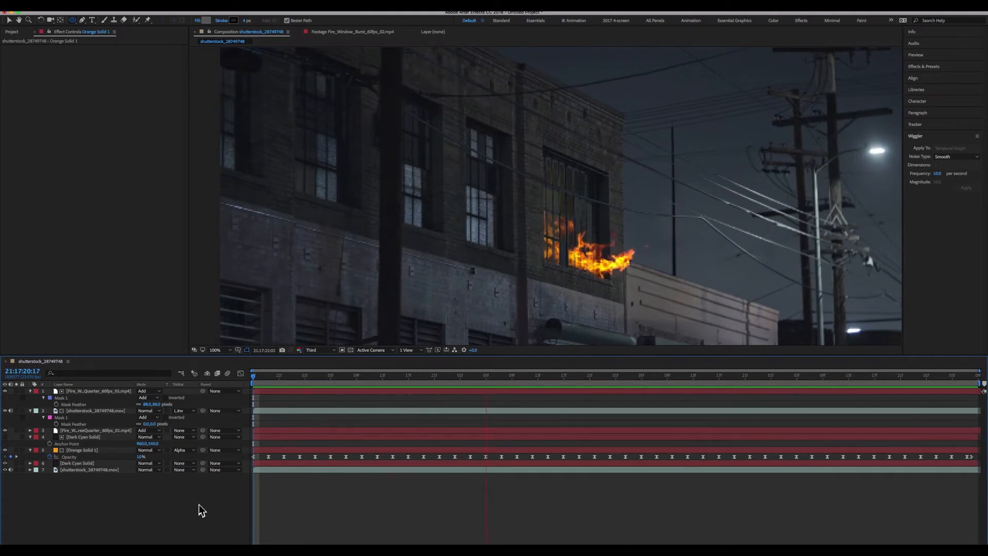
Collapse the properties of all layers and return the current time to 21:17:20:17
key(super+a)
click(30, 391)
click(153, 492)
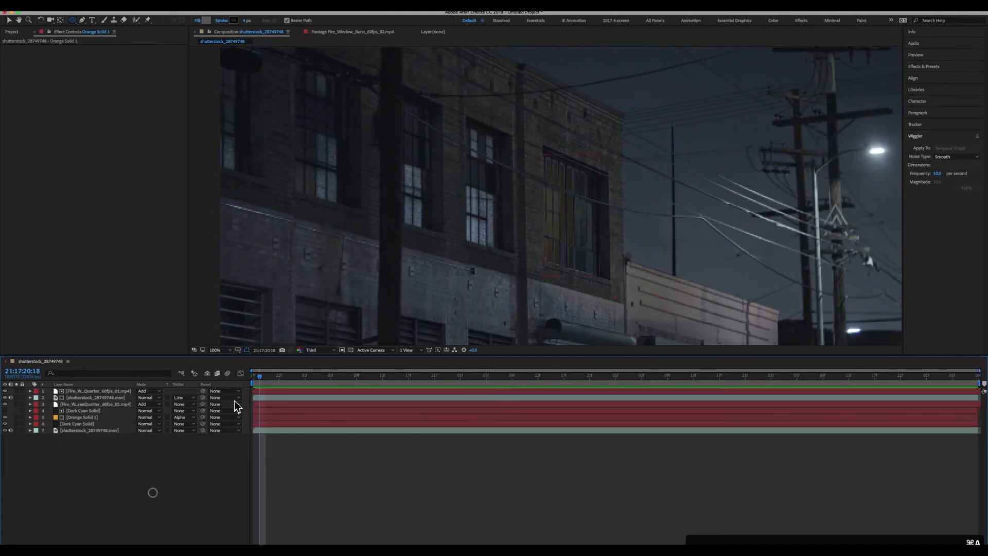
click(252, 375)
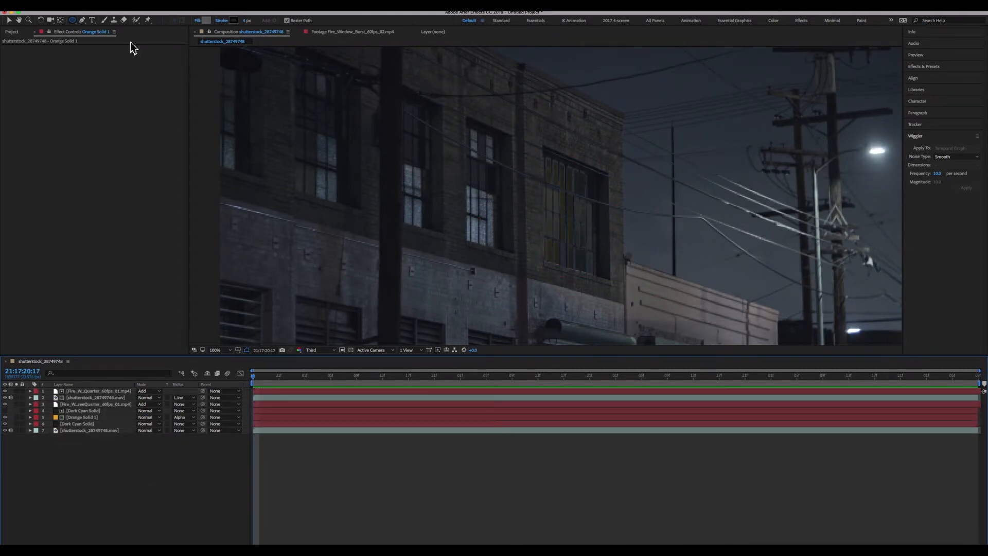
Duplicate the Orange Solid 1 layer and move the copy to the top of the layer stack
click(143, 10)
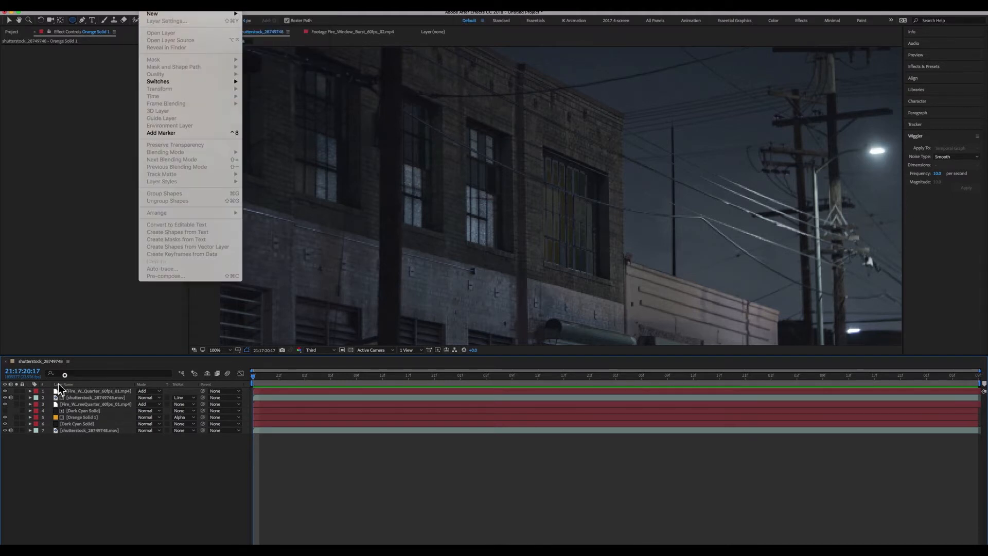
click(43, 438)
click(79, 416)
key(super+d)
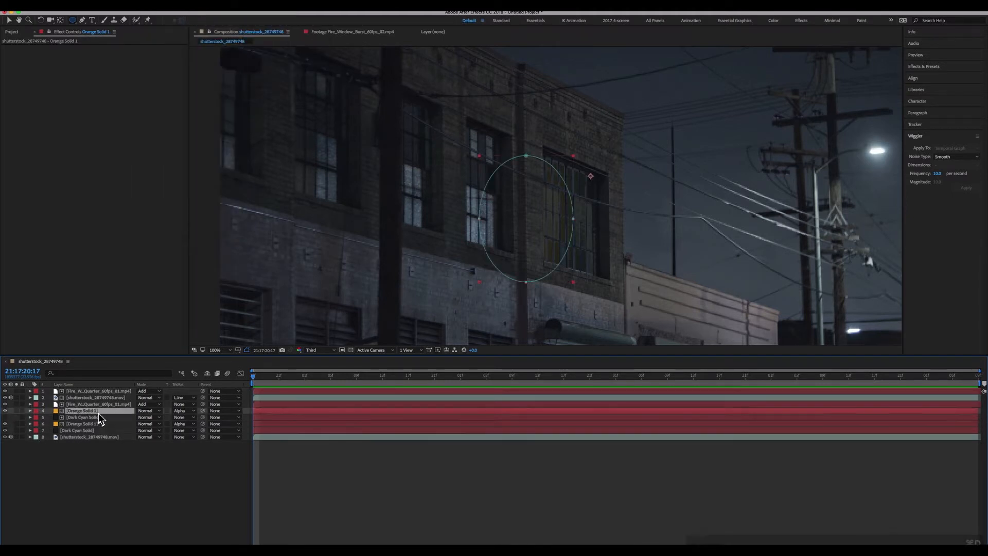
drag(95, 417, 91, 392)
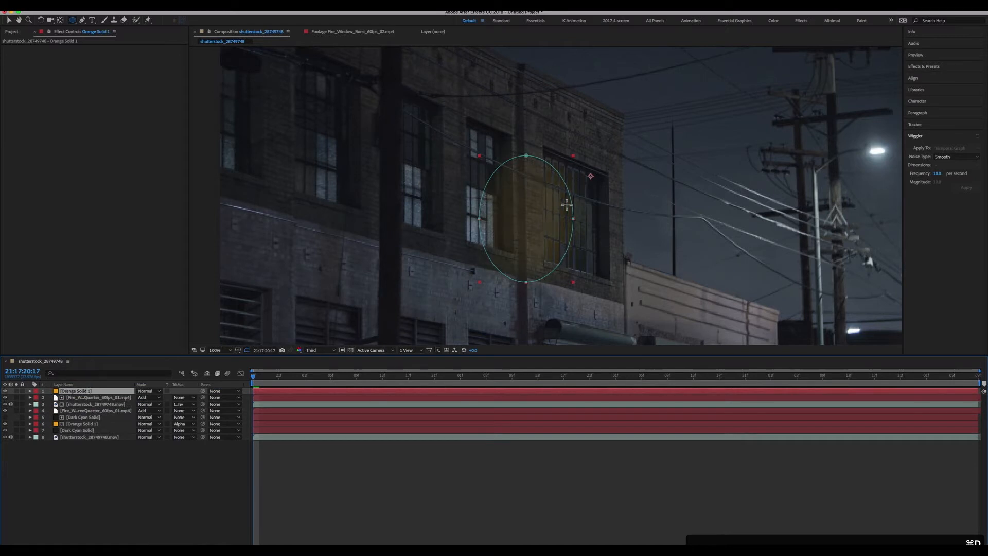
Move the top orange solid over the burning window and reshape its mask to surround the whole window frame
mouse_move(526, 230)
mouse_down()
mouse_move(580, 226)
mouse_move(523, 214)
mouse_up()
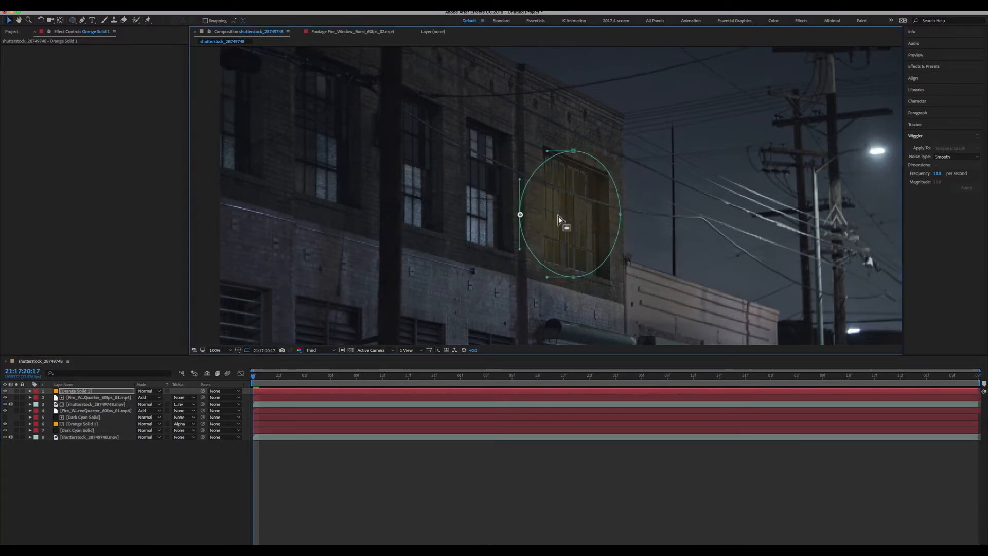
drag(620, 213, 624, 213)
drag(575, 153, 505, 130)
drag(594, 136, 630, 137)
click(575, 277)
drag(546, 276, 514, 279)
mouse_move(599, 276)
mouse_down()
mouse_move(631, 292)
mouse_move(586, 284)
mouse_up()
Set the top orange solid's blending mode to Add, and replace its wiggled opacity keyframes with a lower opacity
click(137, 391)
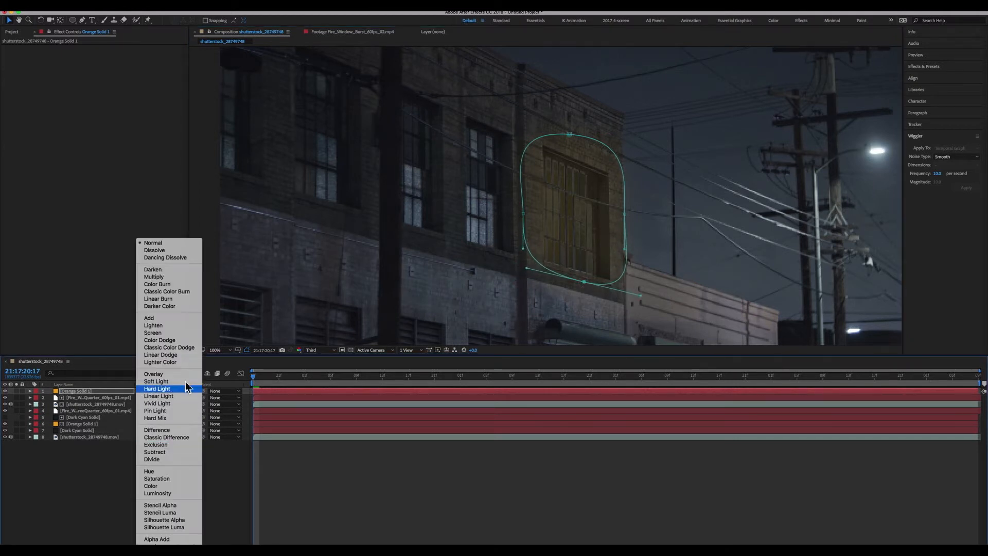
click(190, 319)
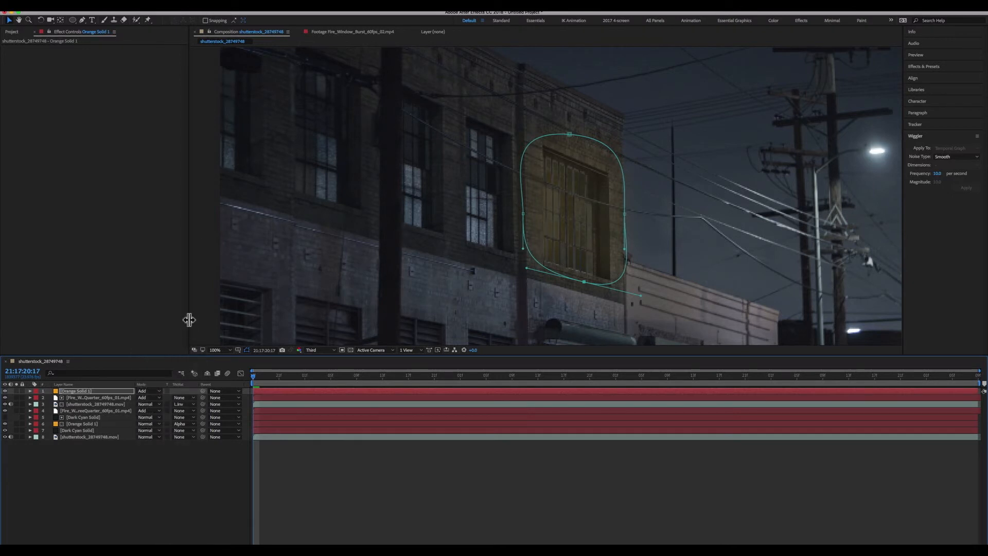
key(t)
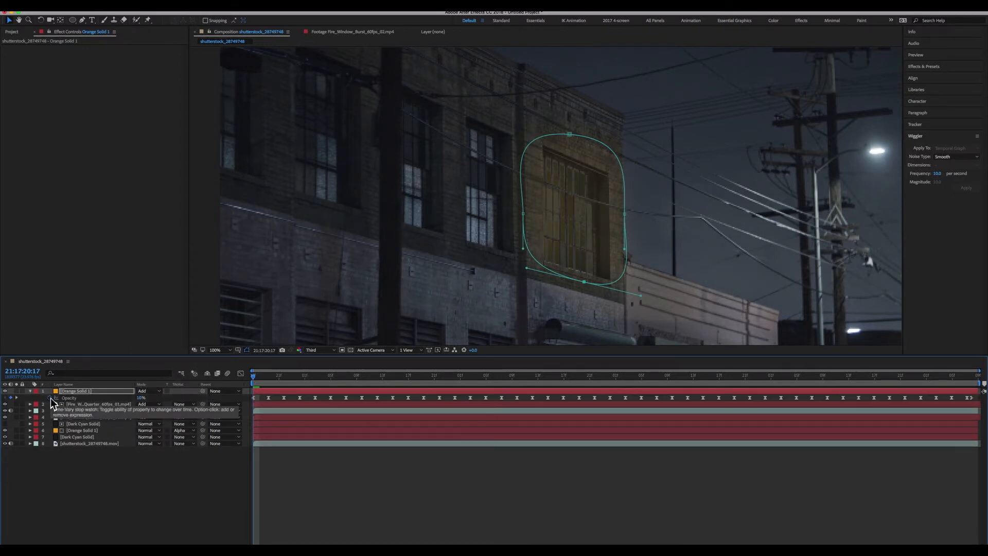
click(50, 397)
drag(139, 398, 134, 397)
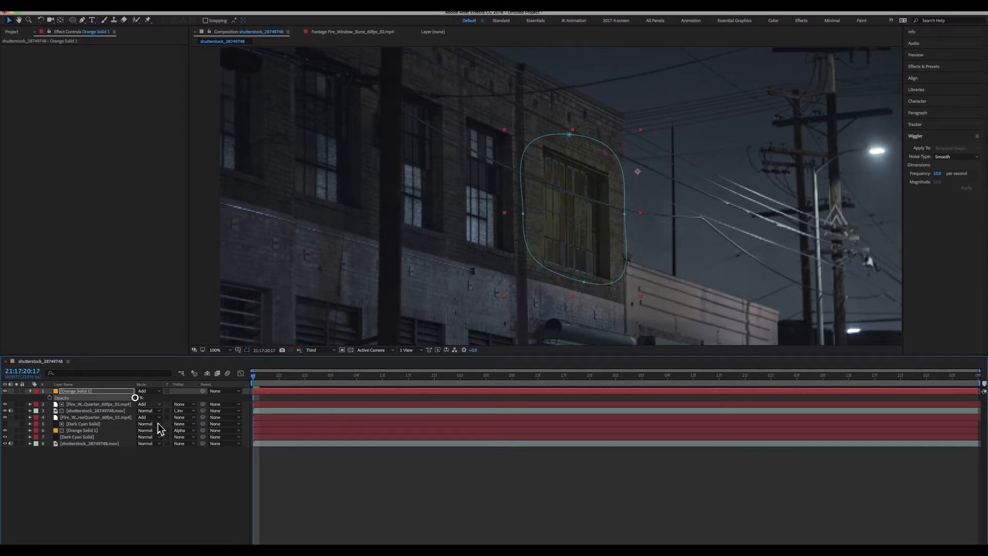
Keyframe the top orange solid's opacity to fade in from 0% at 21:17:21:04
drag(288, 378, 322, 379)
click(49, 397)
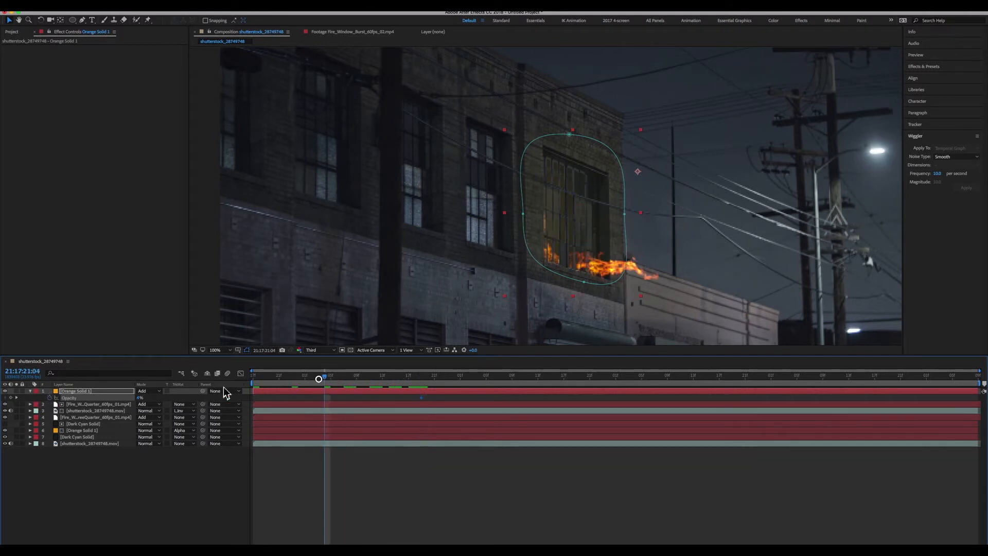
click(165, 498)
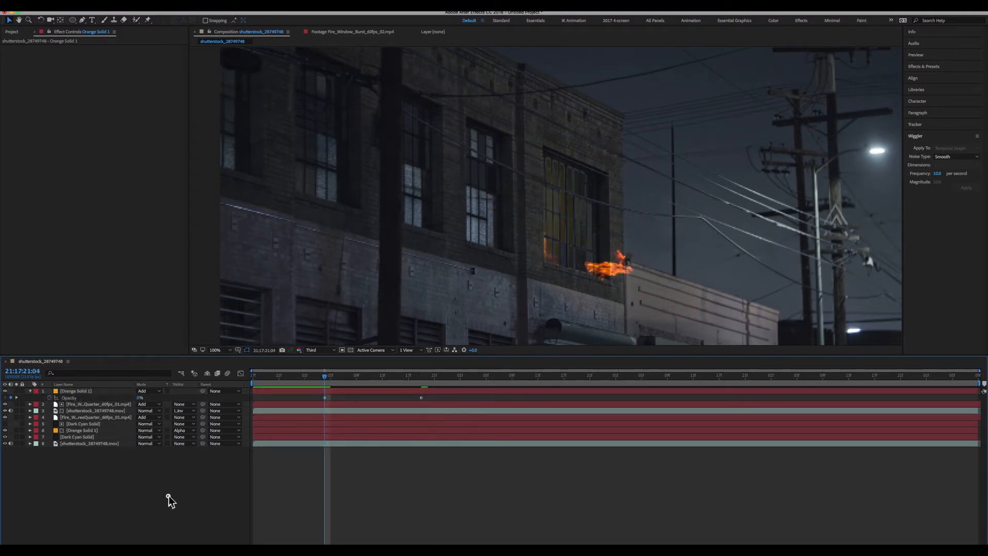
Preview the fire with the exterior glow and view the whole frame at 50%
key(space)
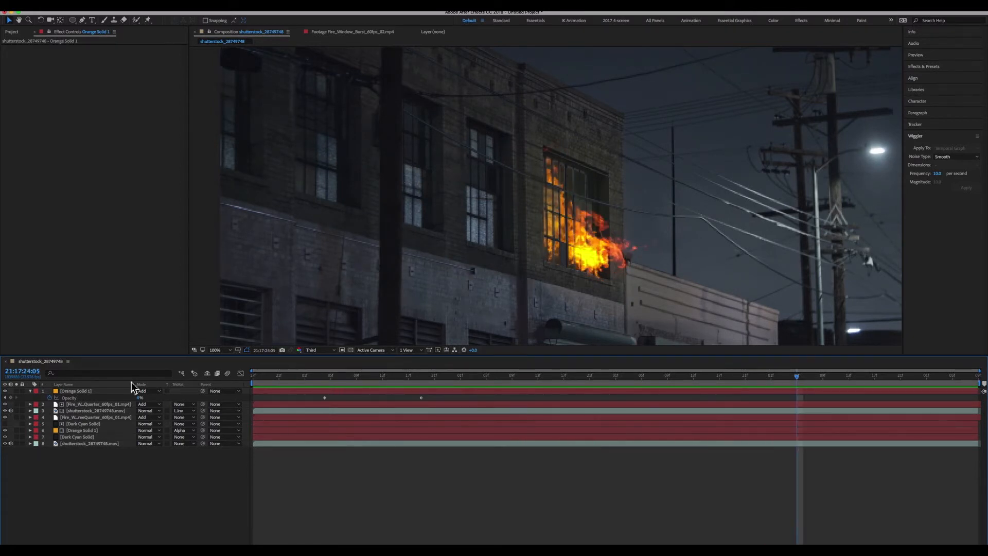
click(99, 393)
key(space)
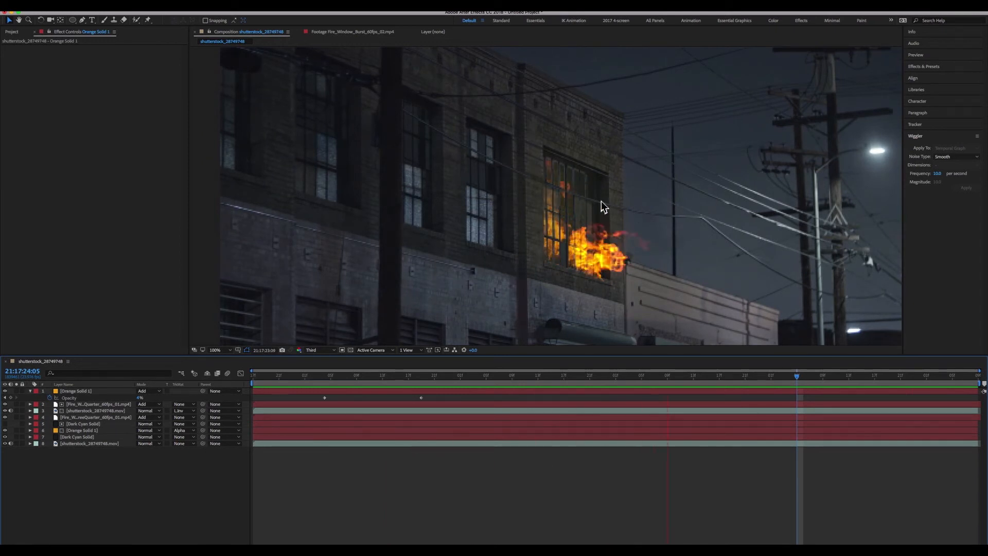
key(comma)
key(comma)
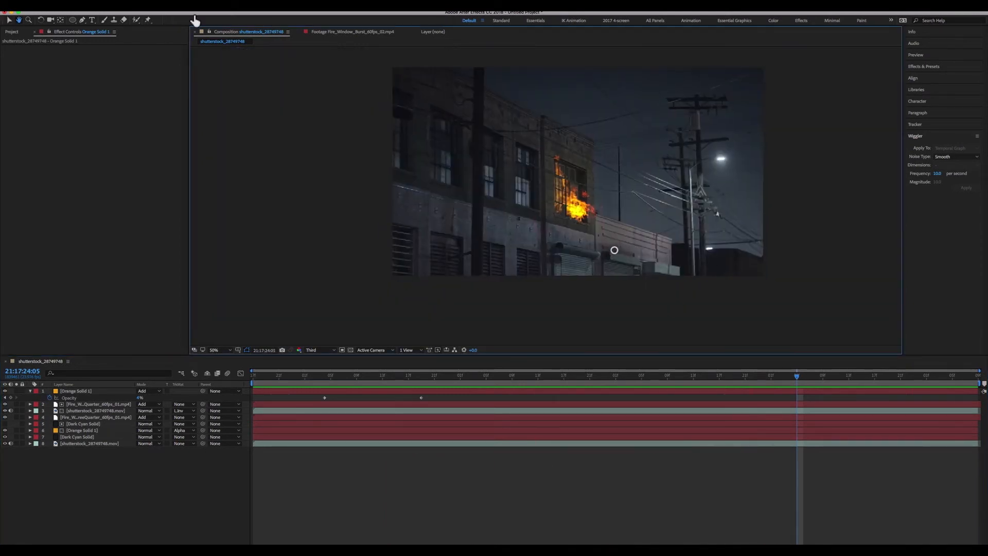
Create a null object and name it Camera shake
click(151, 5)
mouse_move(153, 14)
click(264, 46)
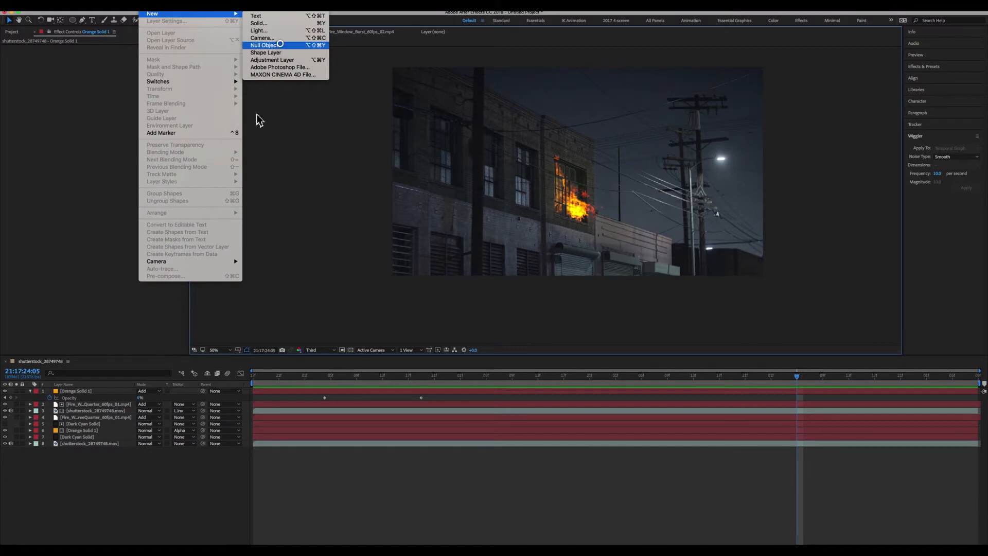
key(Return)
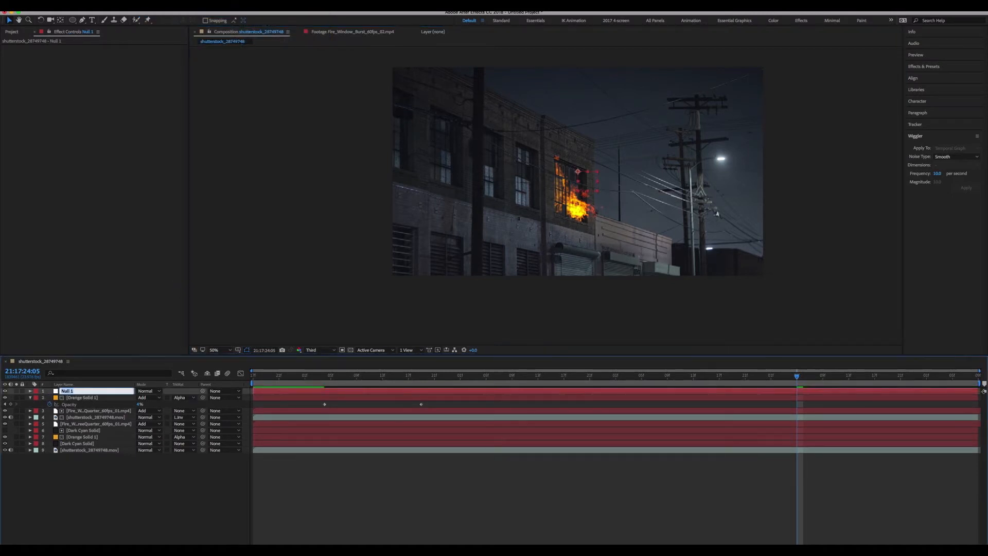
text(Camera shake)
key(Return)
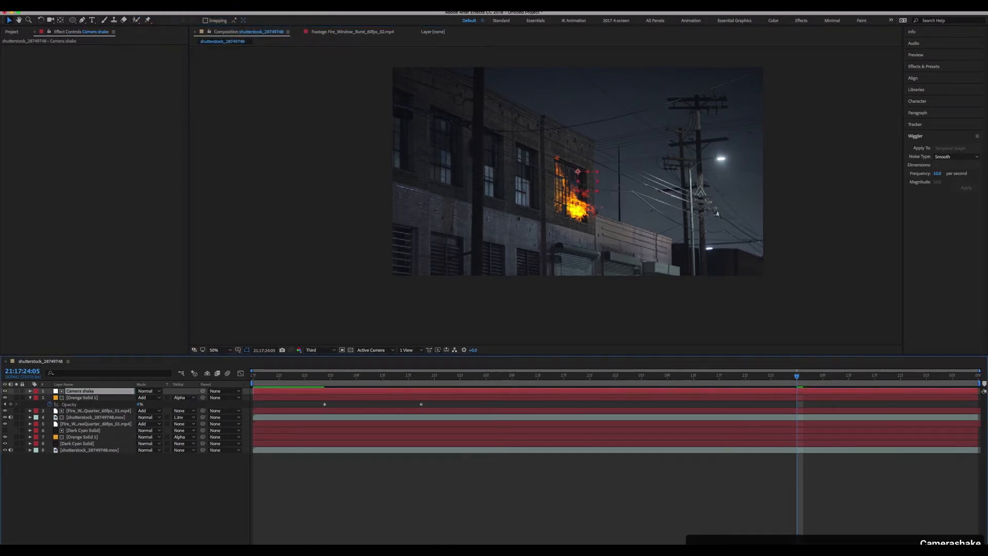
Parent all the layers beneath the null to the Camera shake layer
click(89, 398)
shift+click(97, 450)
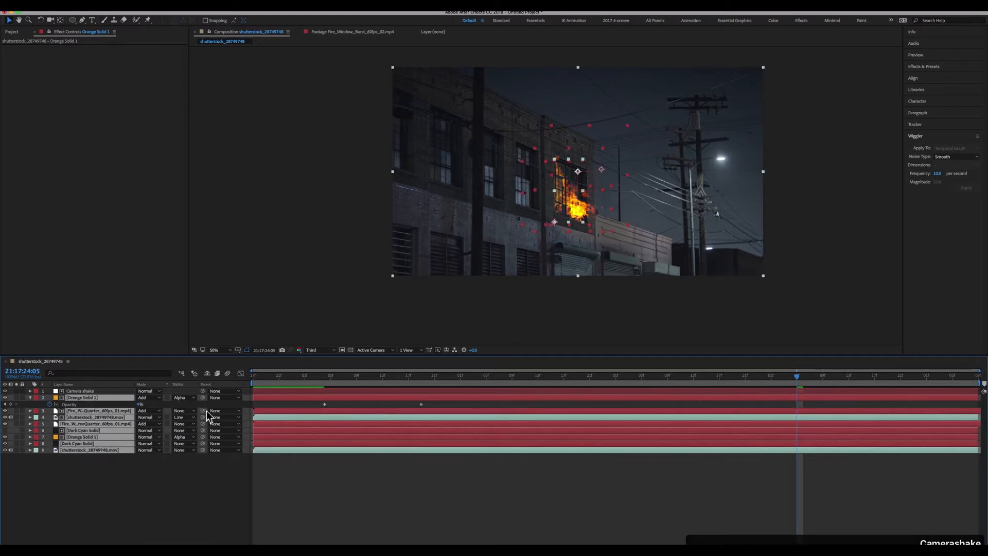
drag(204, 417, 103, 391)
Set the Camera shake null's scale to 110%
click(331, 391)
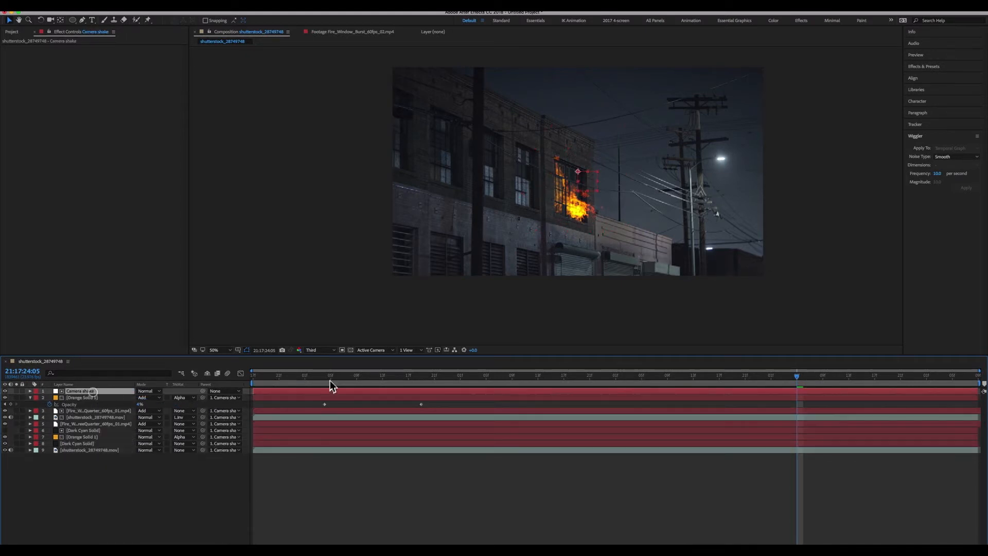
key(s)
click(161, 397)
text(1)
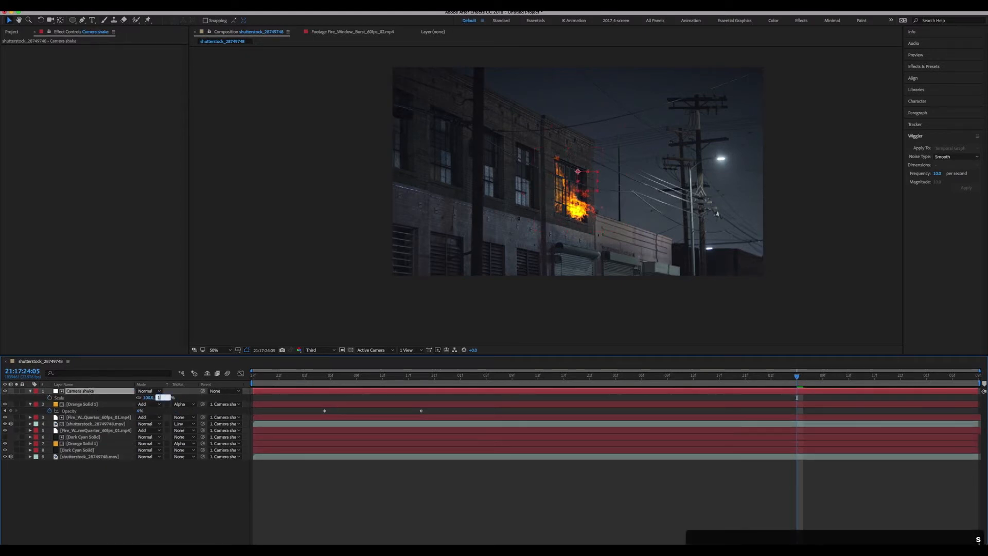
text(10)
key(Return)
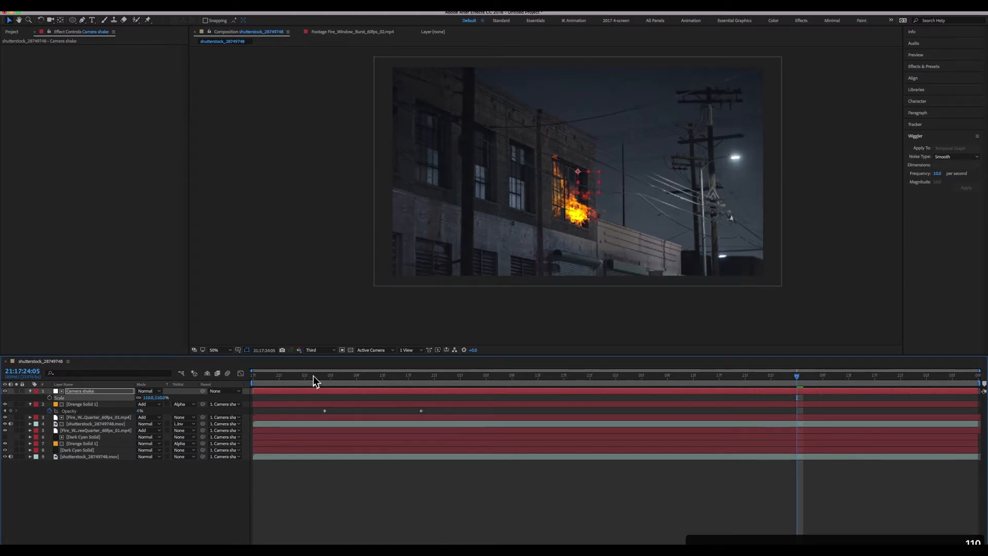
Keyframe the Camera shake null's position at the start of the timeline and near its end, at 21:17:25:08
drag(314, 378, 219, 378)
key(p)
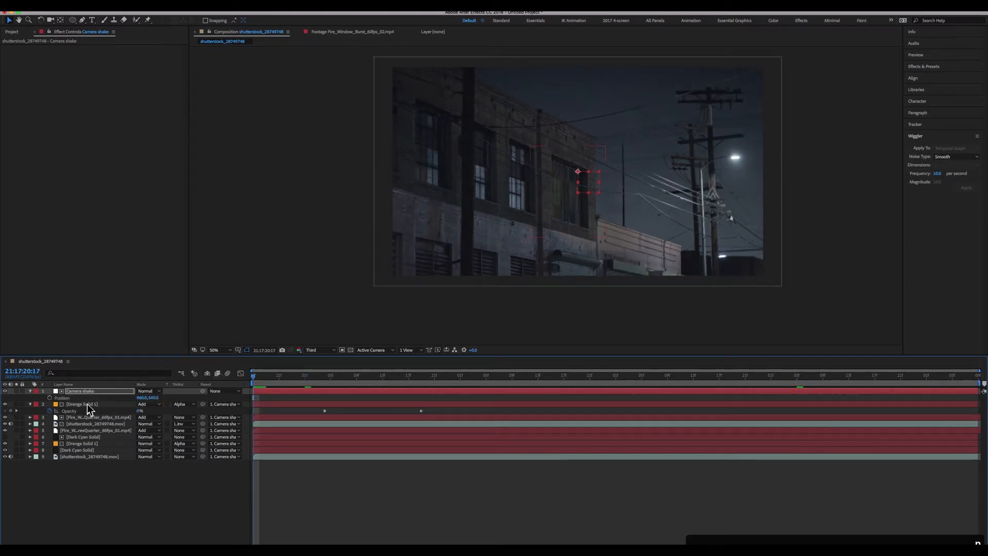
click(48, 399)
drag(801, 381, 972, 377)
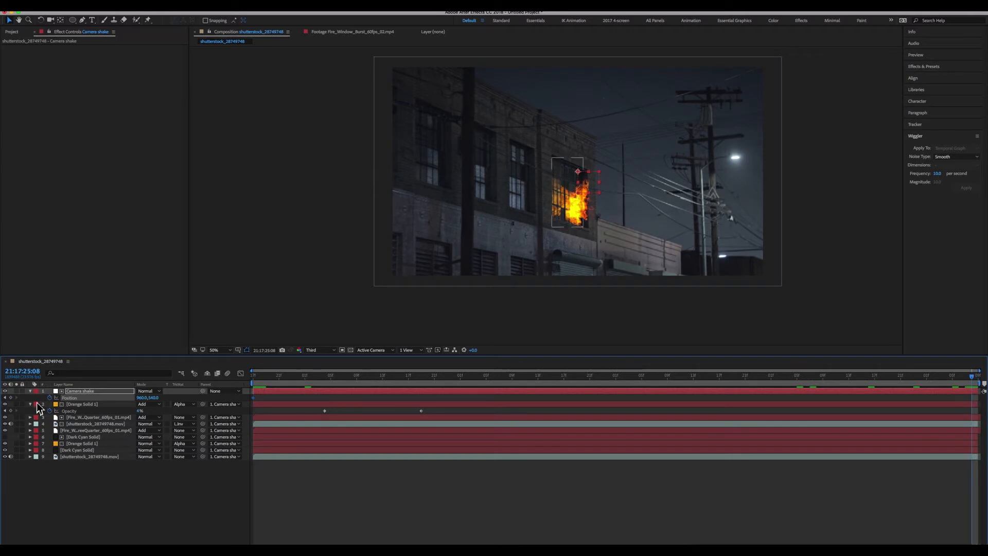
click(11, 398)
Apply the Wiggler to both Camera shake position keyframes with frequency 5 per second and magnitude 2, and preview the shake
shift+click(253, 398)
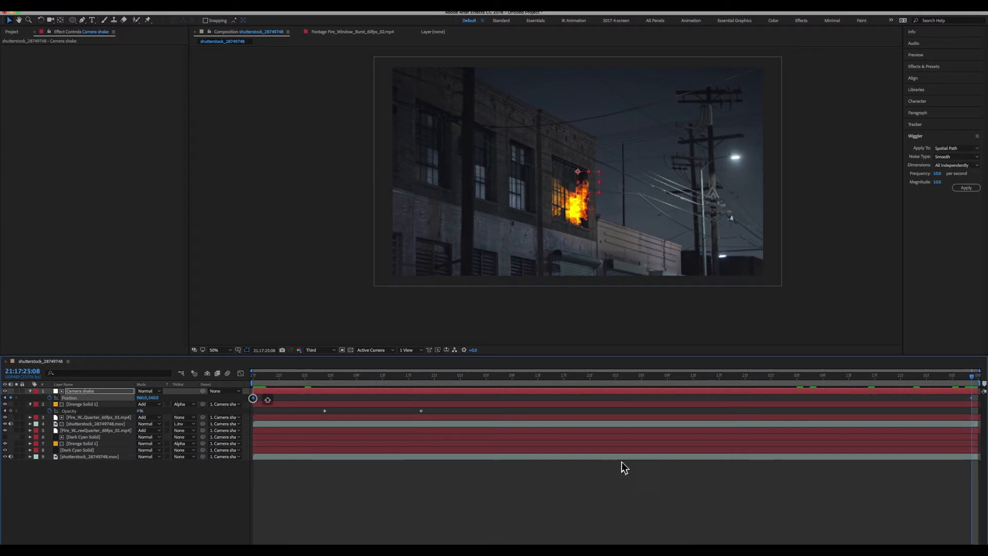
click(970, 187)
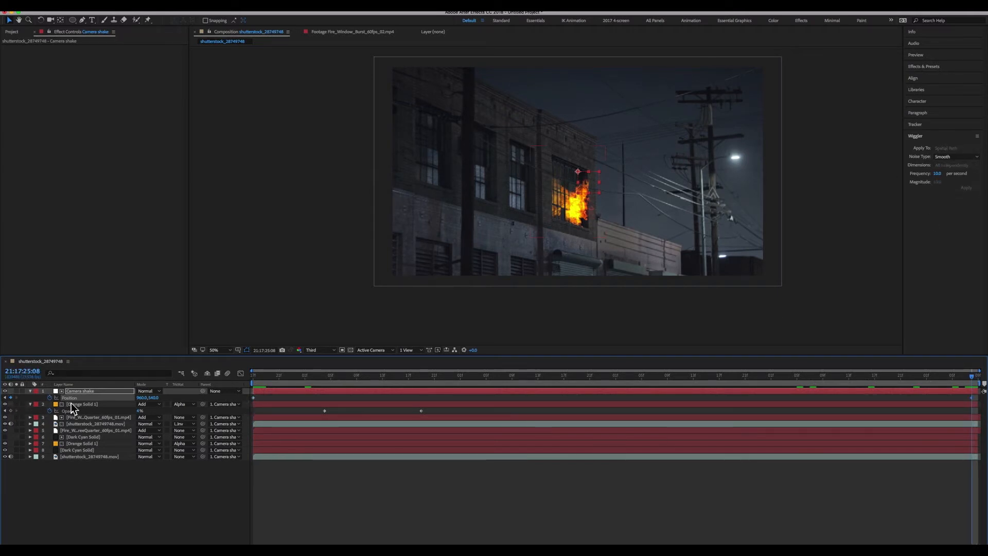
shift+click(253, 398)
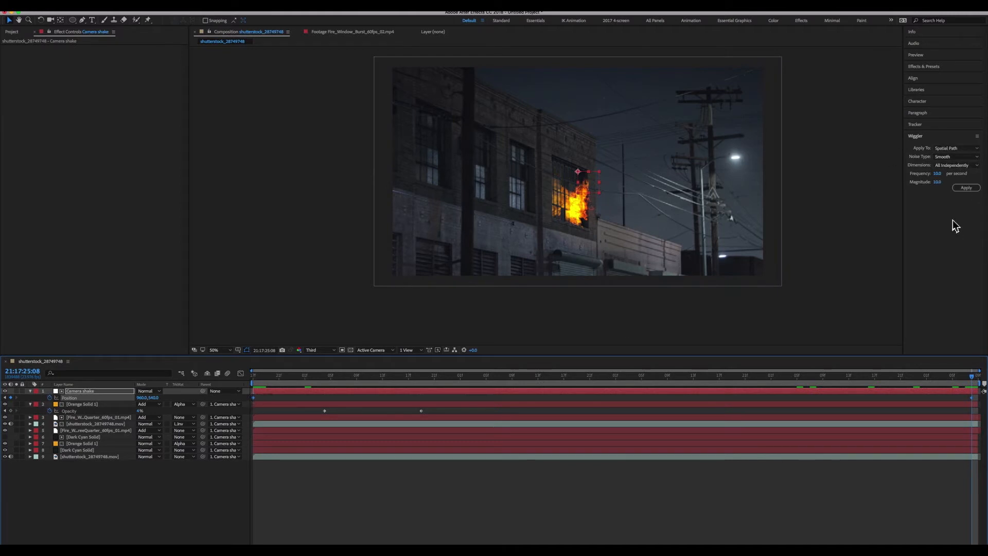
click(938, 183)
text(2)
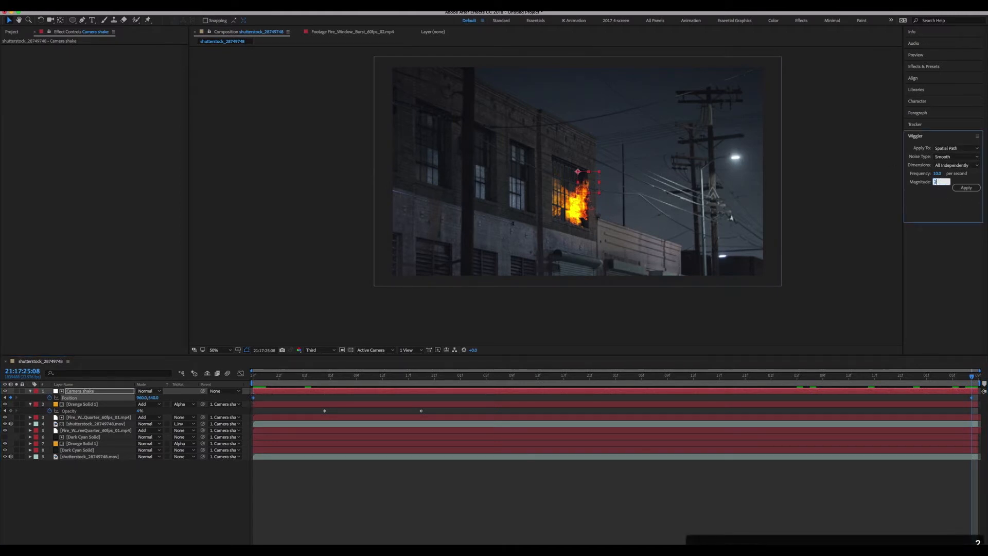
click(936, 174)
text(5)
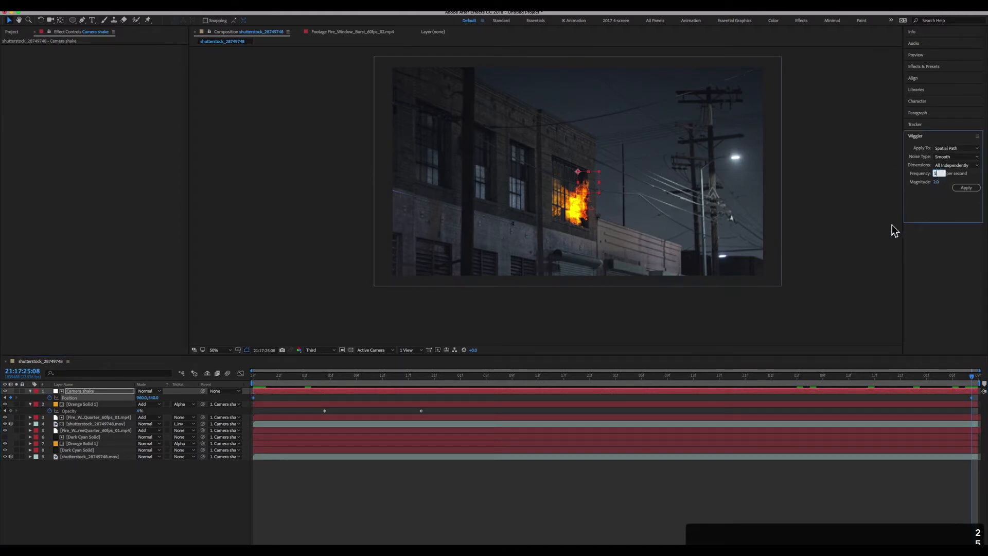
click(920, 261)
click(961, 188)
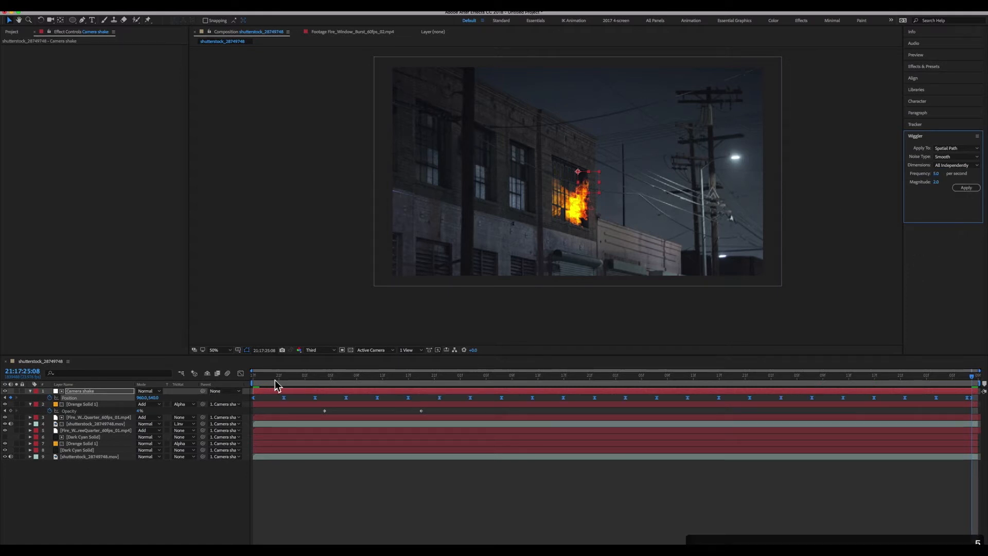
key(space)
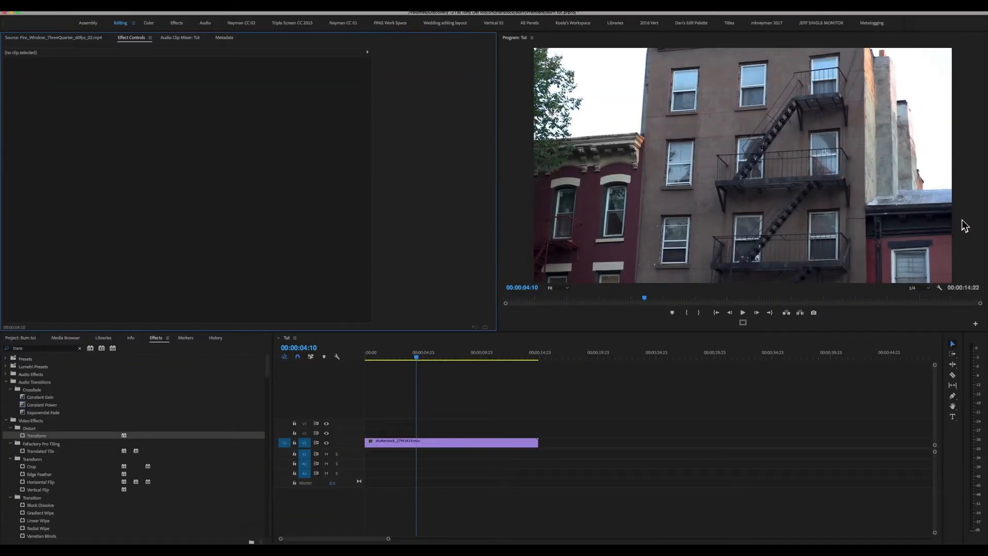
Switch to Premiere Pro and collapse the expanded audio transition, video effect and video transition folders
click(7, 381)
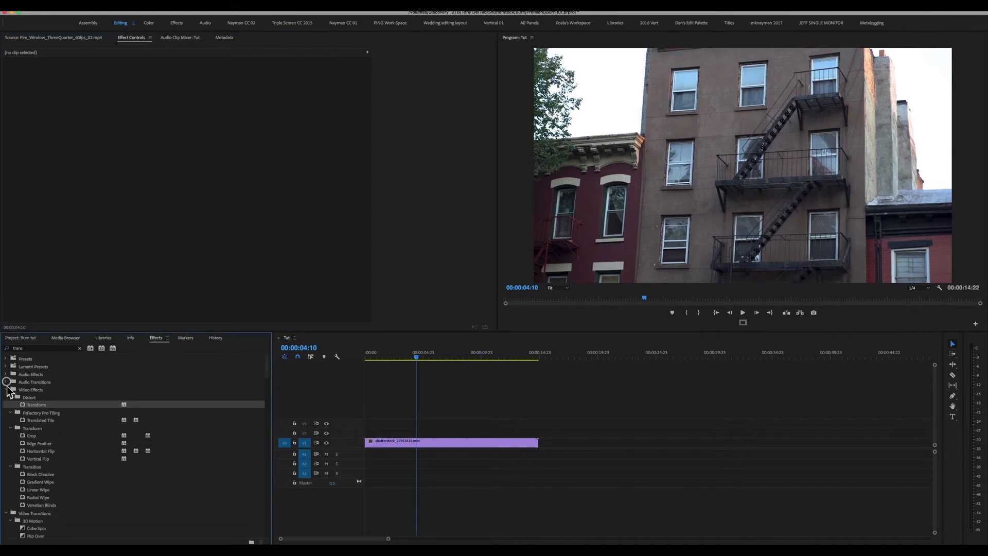
click(7, 390)
click(7, 397)
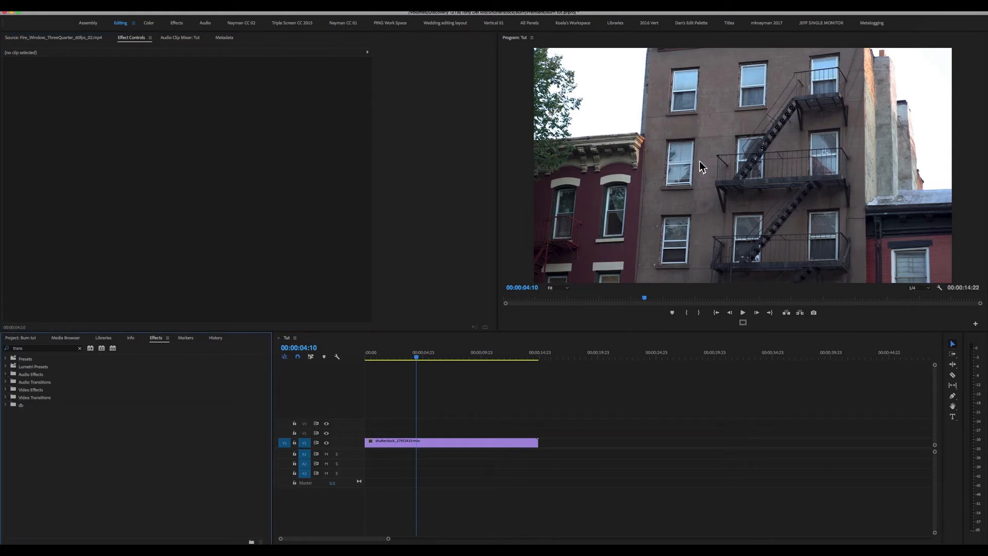
Scan through the building footage and move its clip up to the second video track, V2
drag(428, 350, 429, 373)
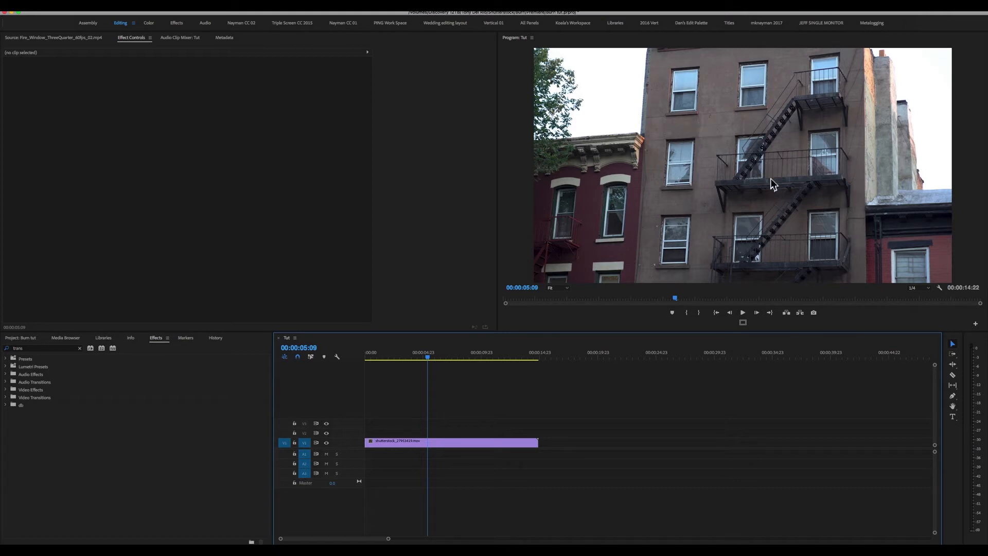
drag(432, 363, 408, 357)
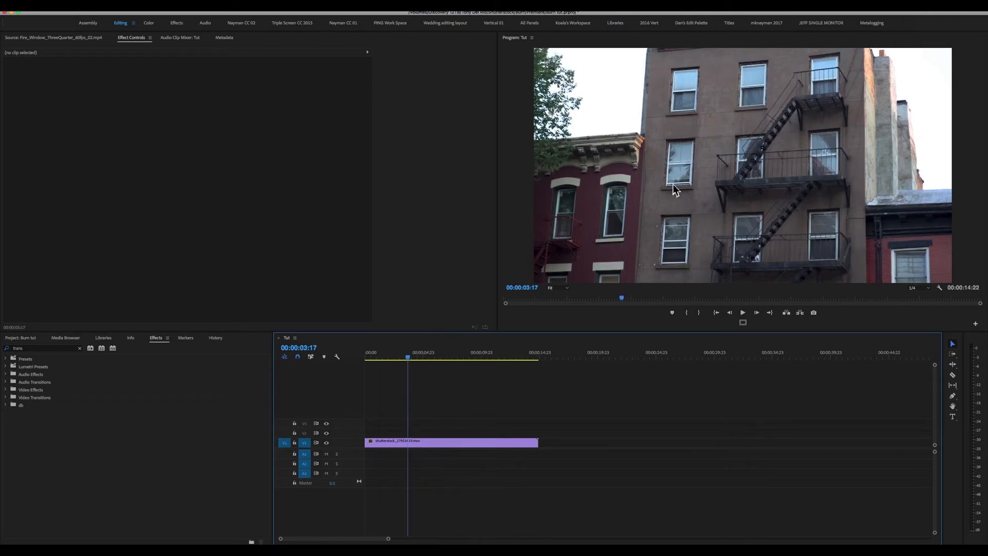
drag(427, 442, 425, 432)
click(406, 354)
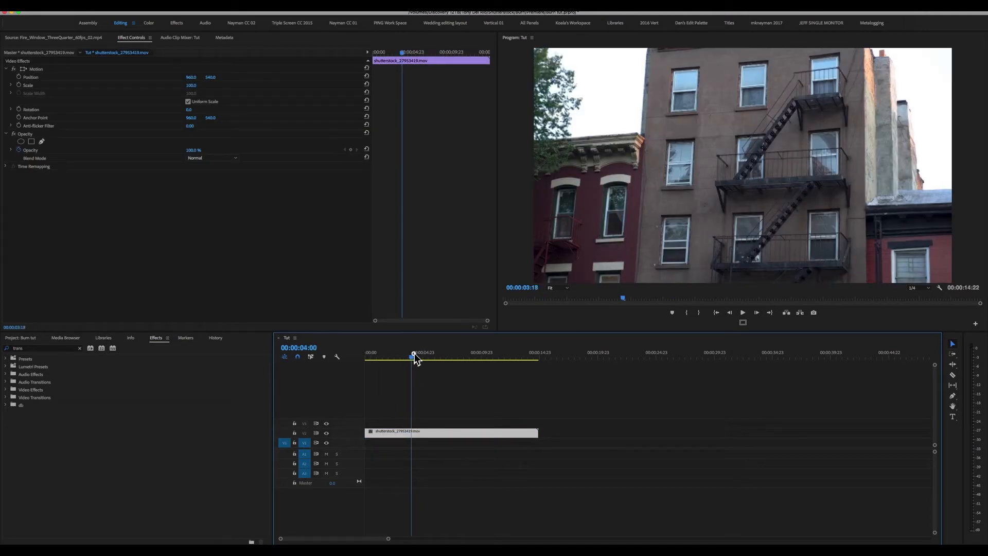
Start a pen-drawn opacity mask on the building clip and magnify the window beside the fire escape to 200%
click(548, 287)
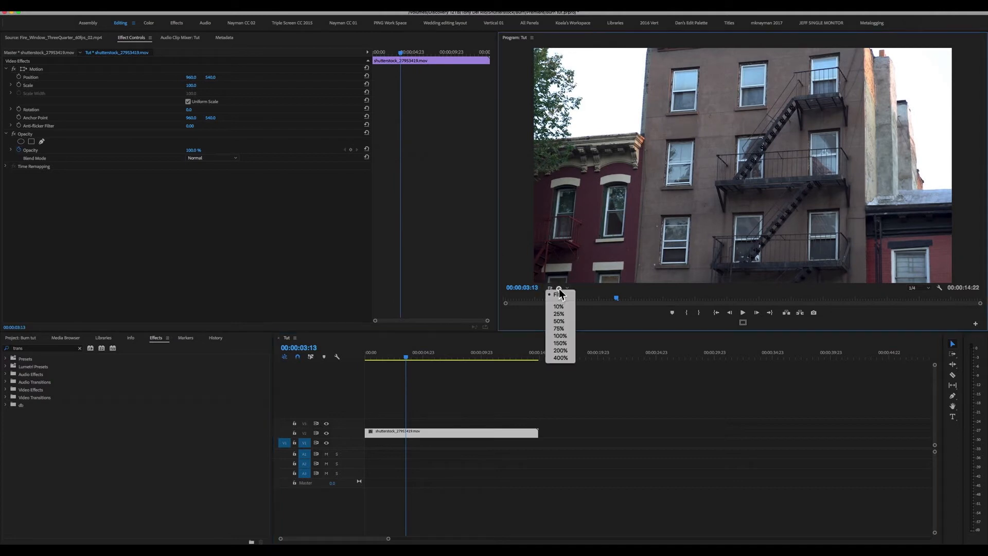
click(553, 333)
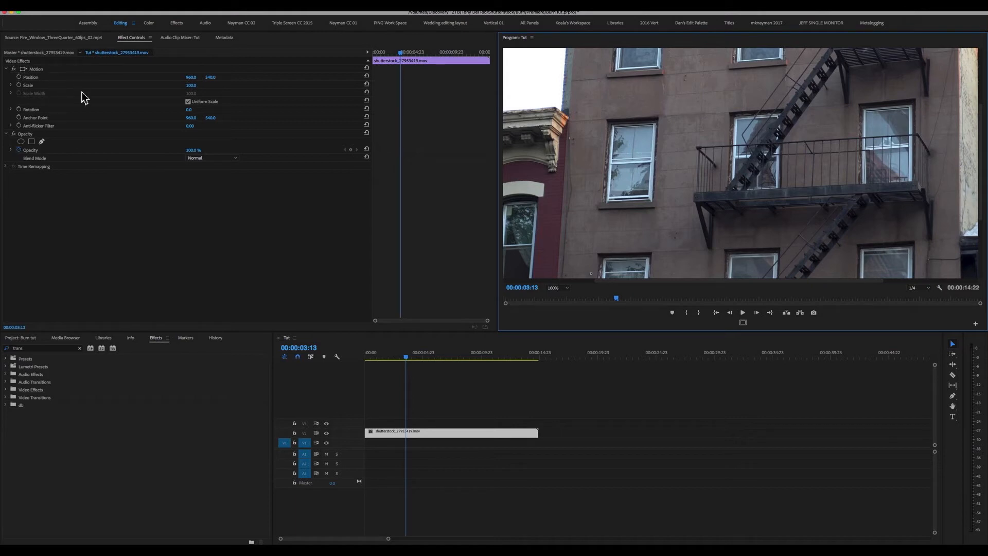
click(23, 134)
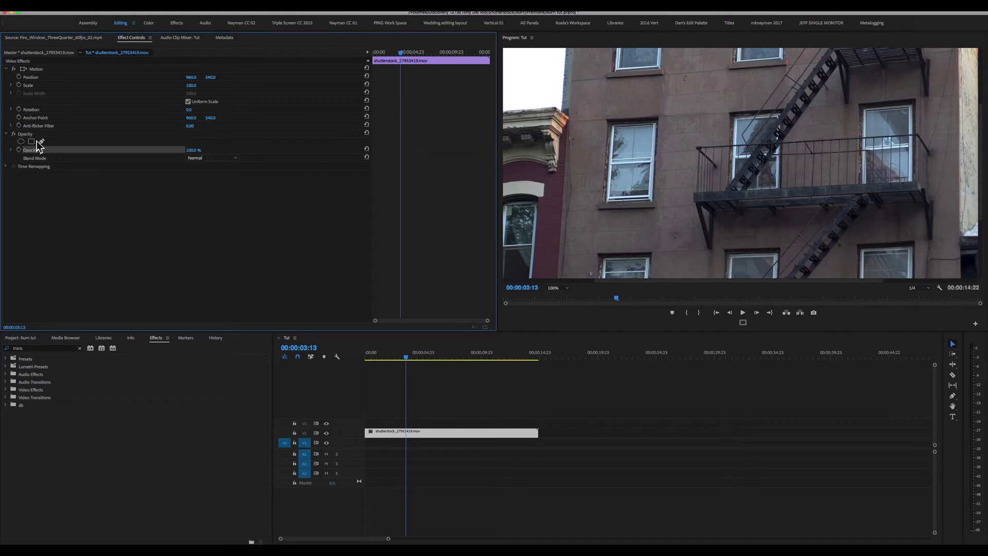
click(42, 141)
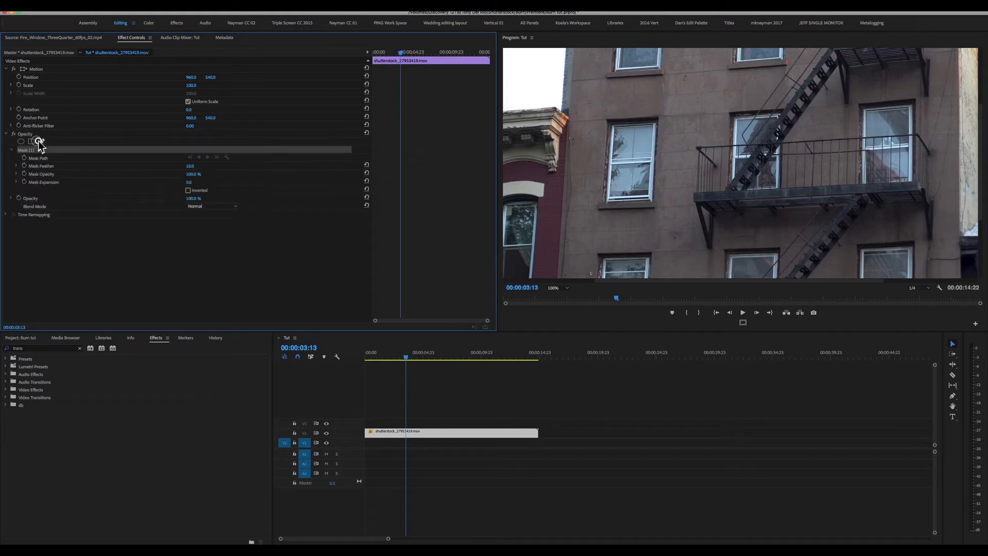
click(614, 126)
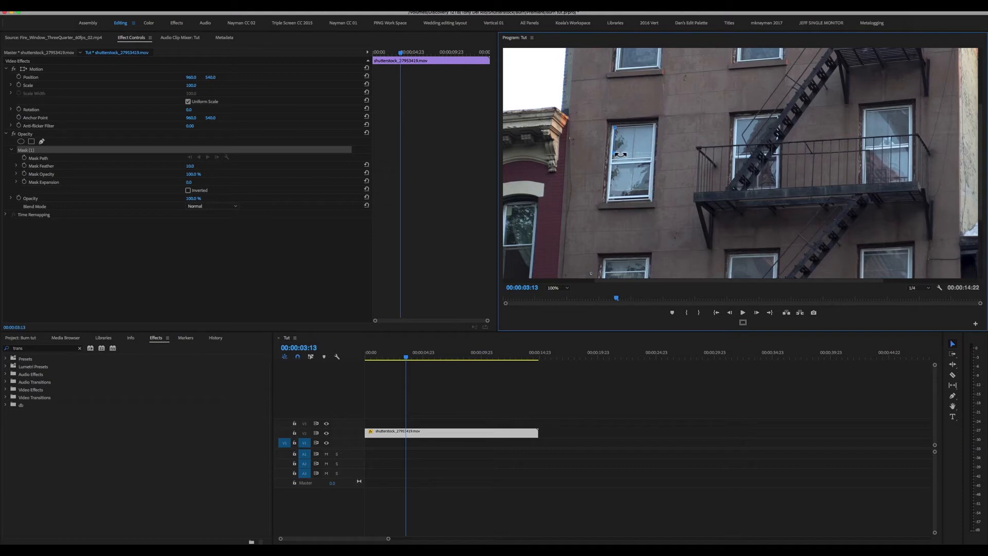
click(558, 287)
click(561, 346)
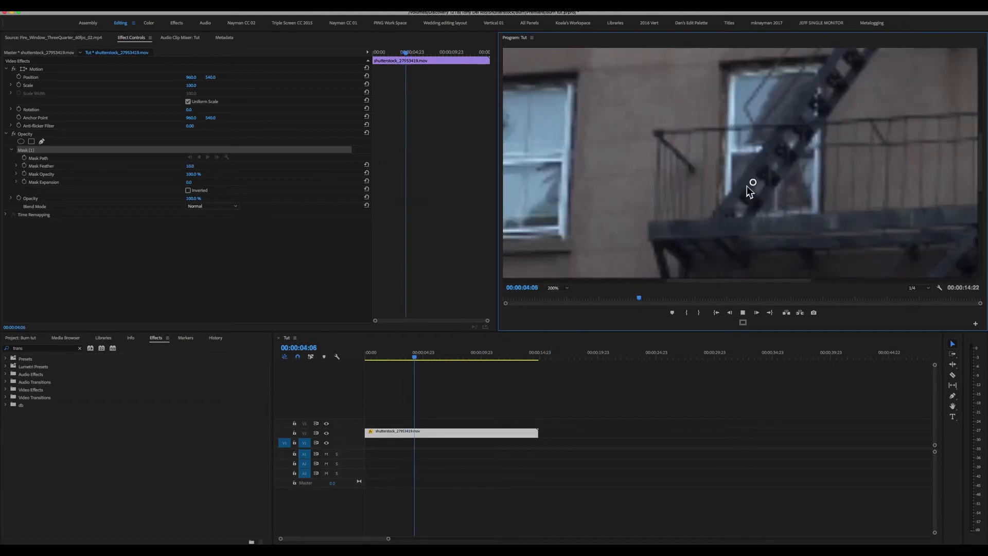
click(591, 299)
drag(675, 281, 622, 281)
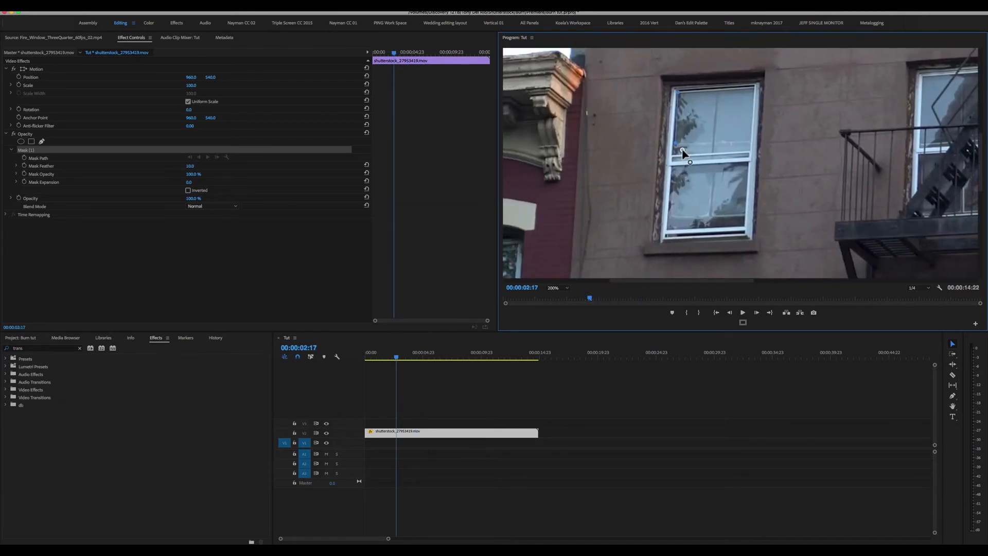
Draw a closed, jagged mask outline inside the window's glass, leaving shard shapes along the frame, and save the project
click(671, 177)
click(668, 211)
click(668, 226)
click(741, 137)
click(749, 101)
click(738, 95)
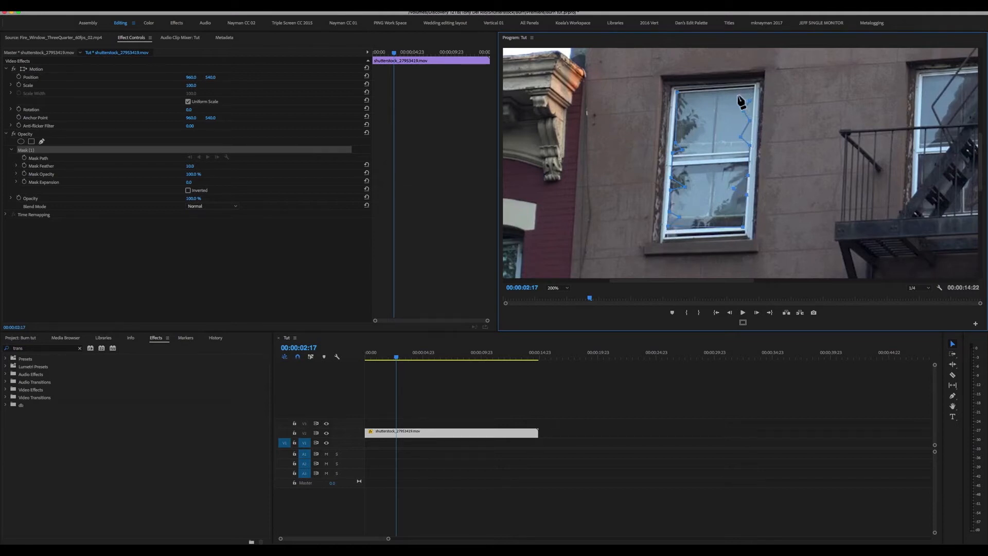
click(705, 92)
click(701, 107)
click(691, 92)
key(super+z)
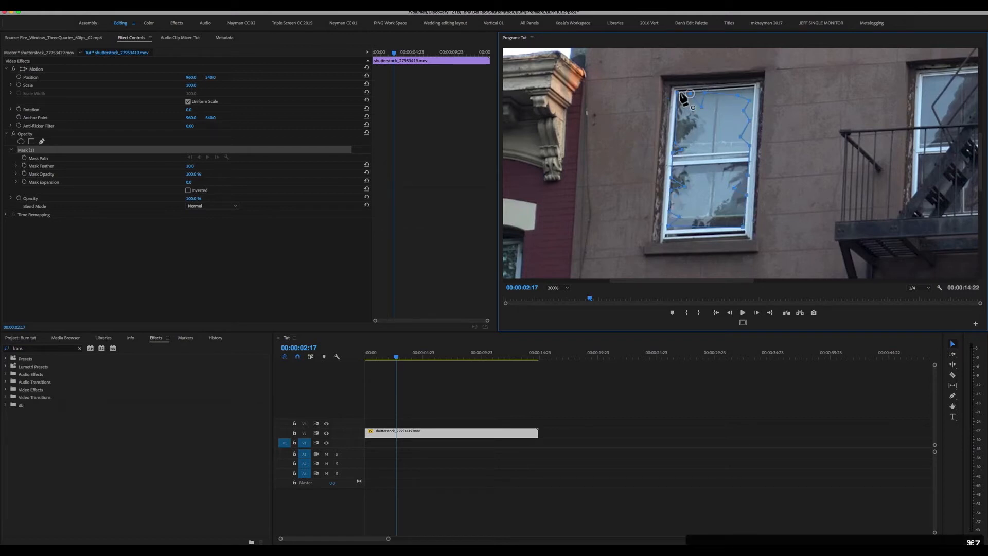
click(677, 93)
key(super+s)
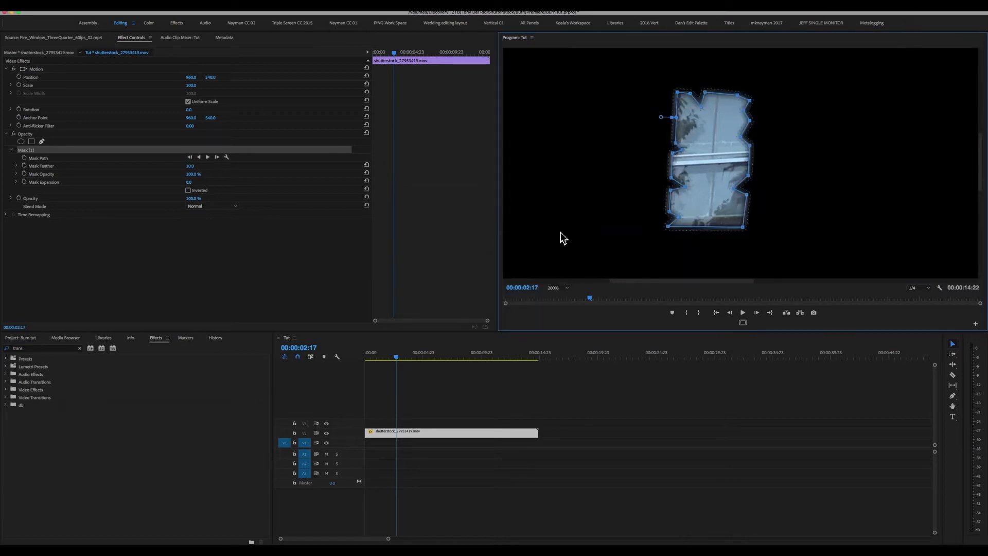
Remove the mask's feathering and invert it to cut out the glass, then check the broken window along the clip
drag(190, 171, 149, 171)
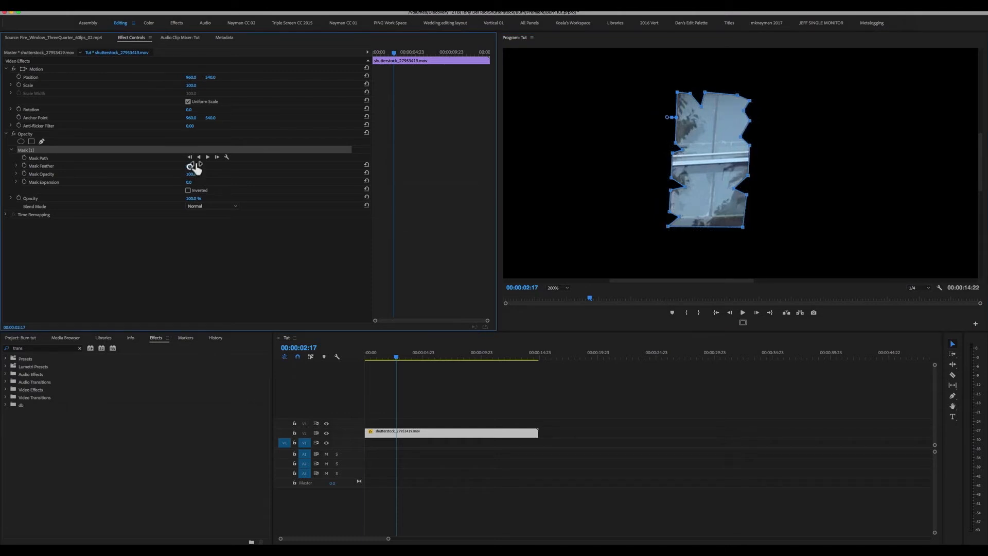
click(188, 190)
click(583, 430)
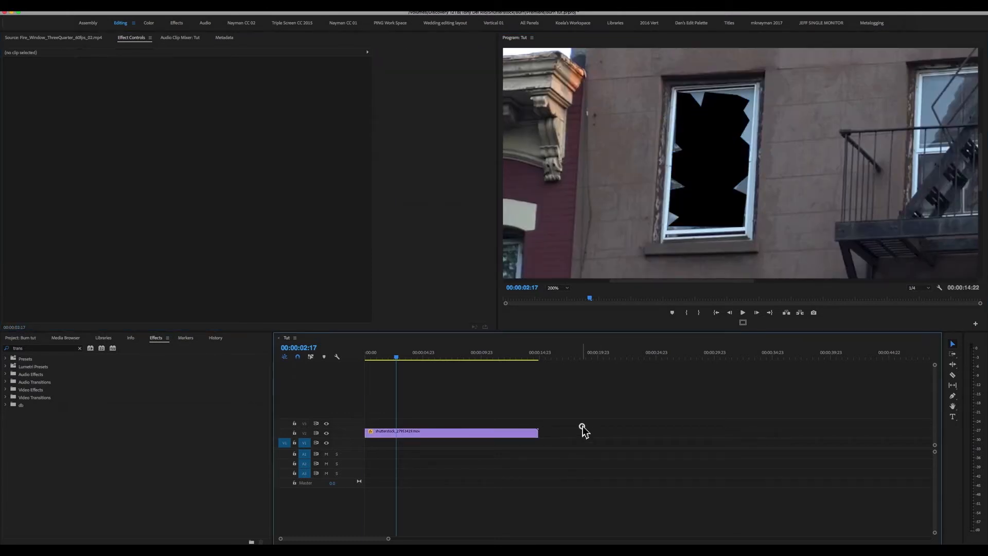
mouse_move(392, 355)
mouse_down()
mouse_move(366, 354)
mouse_move(452, 350)
mouse_move(404, 355)
mouse_up()
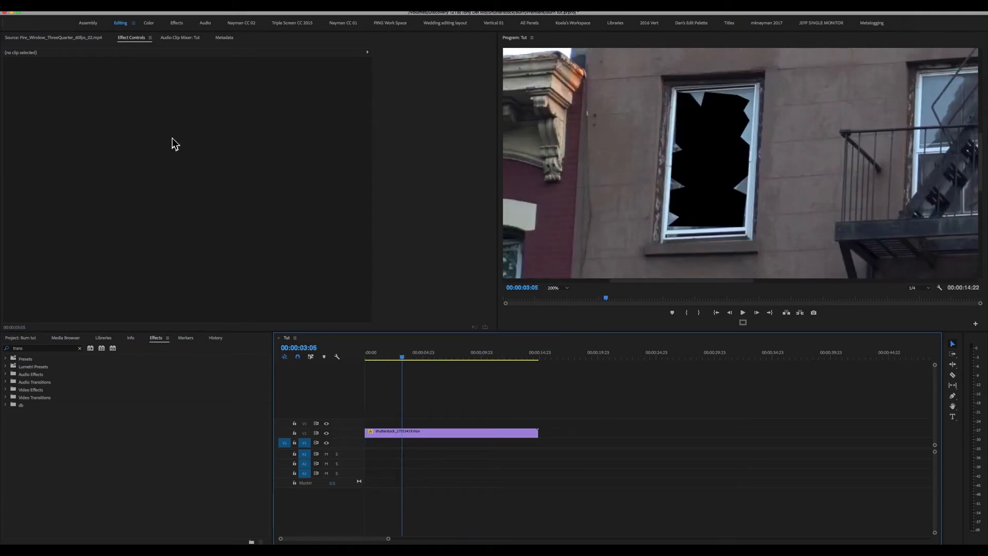
Create a dark grey color matte named Interior Wall and find it among the project's media
click(78, 5)
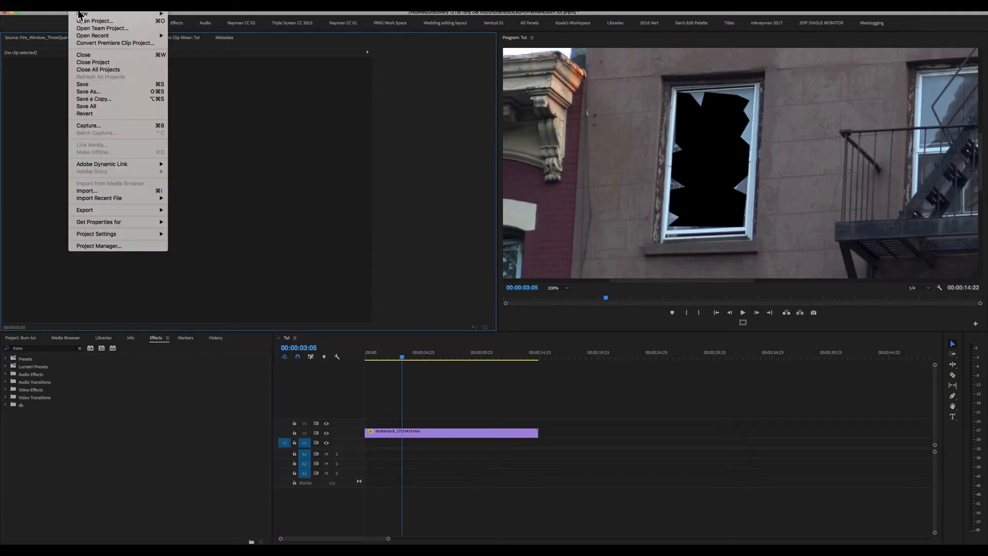
mouse_move(88, 13)
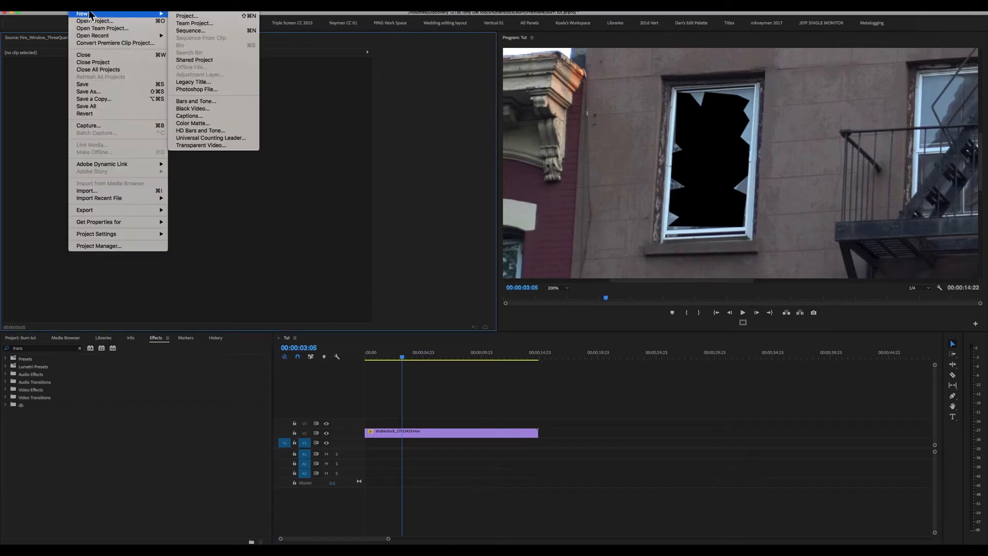
click(213, 124)
click(545, 312)
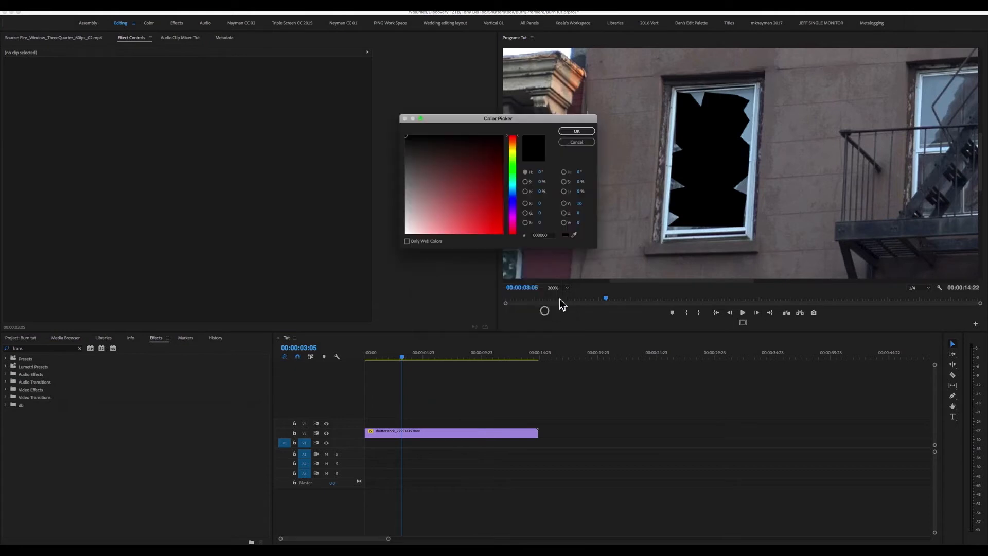
click(575, 235)
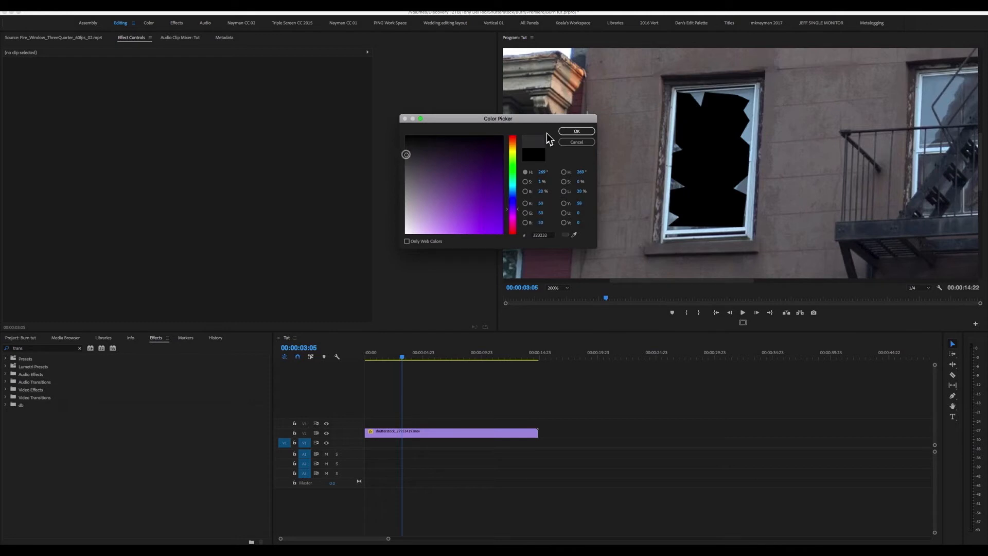
click(569, 131)
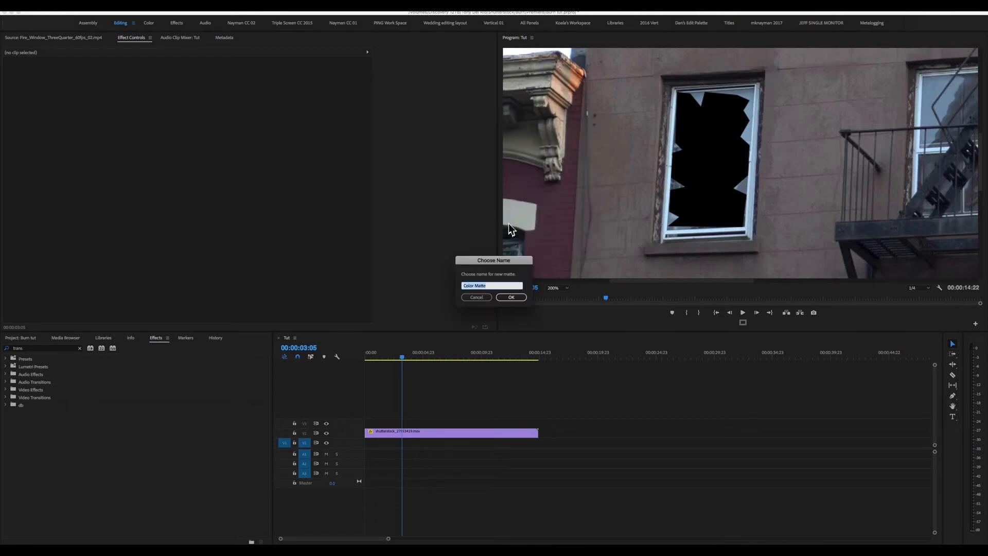
text(Interior Wall)
key(Return)
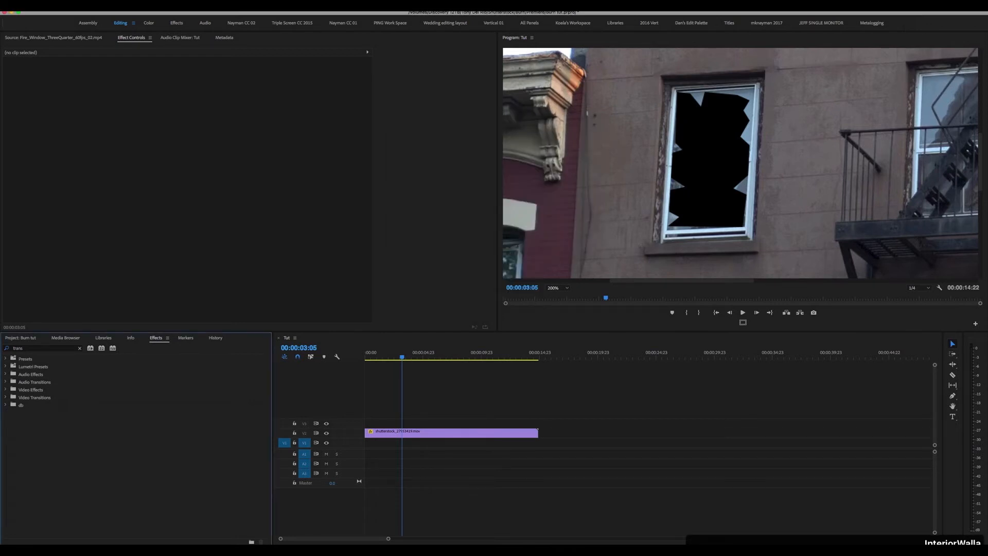
click(43, 40)
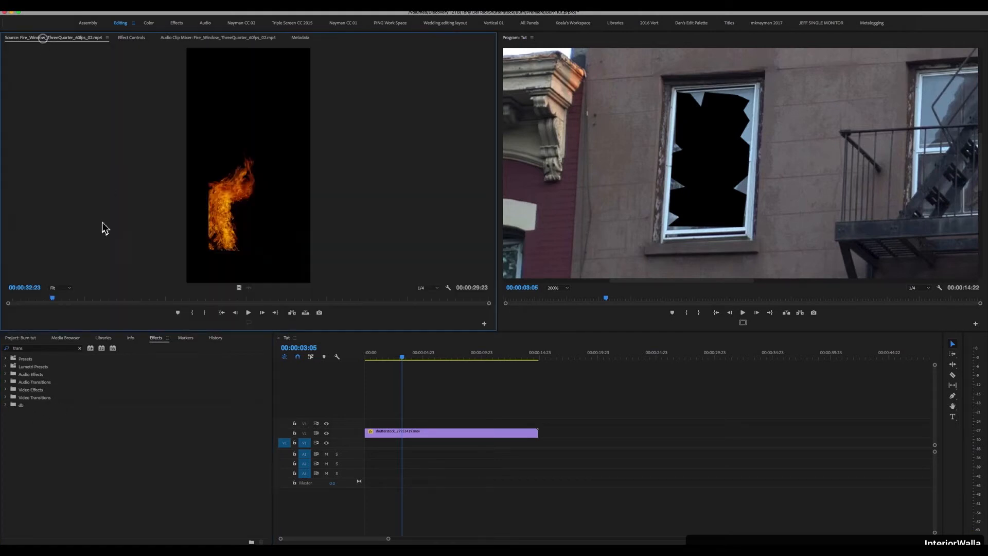
click(30, 338)
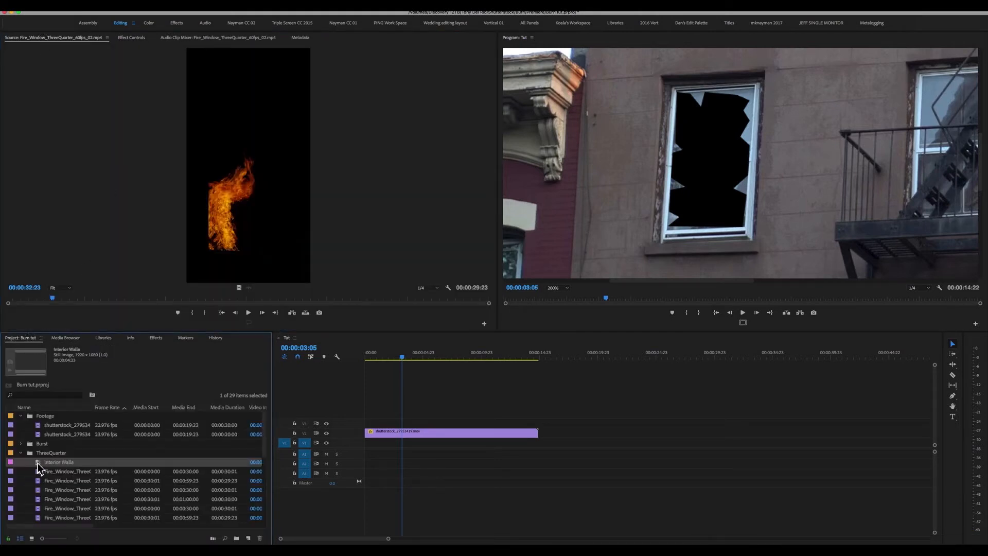
Place the grey interior color matte beneath the building clip for the clip's full length and tidy the media list
drag(56, 417, 538, 440)
click(21, 462)
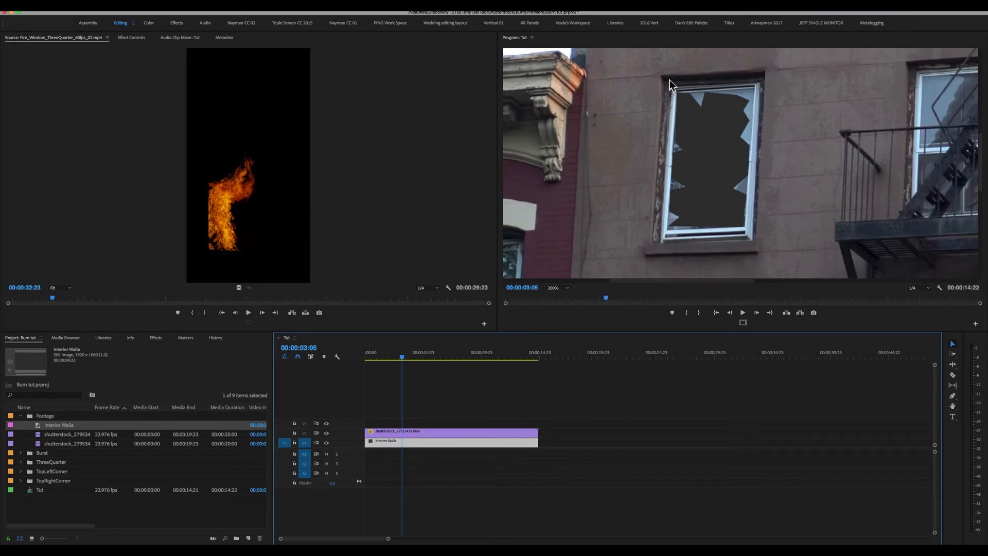
Add an elliptical opacity mask to the grey matte and place its curved edge across the broken window
click(132, 39)
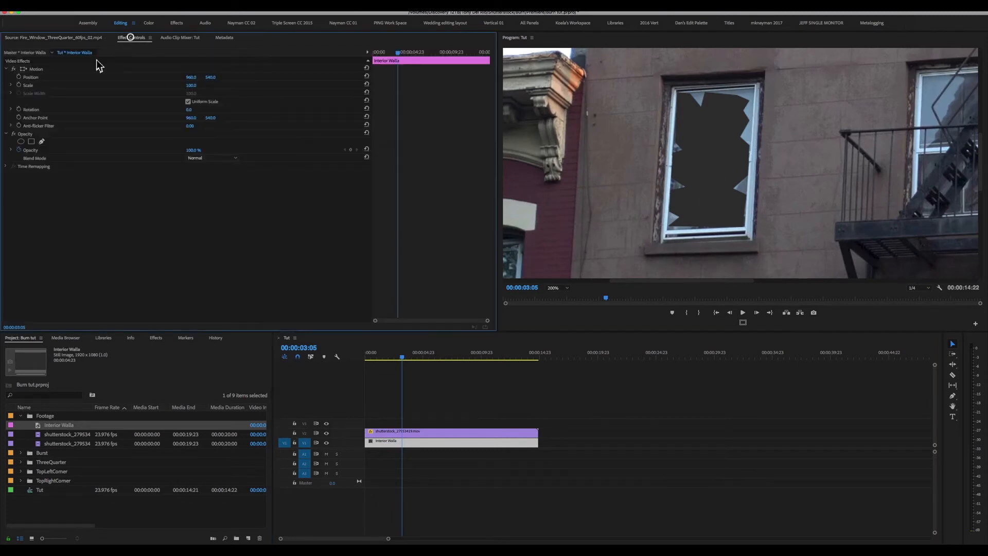
click(21, 142)
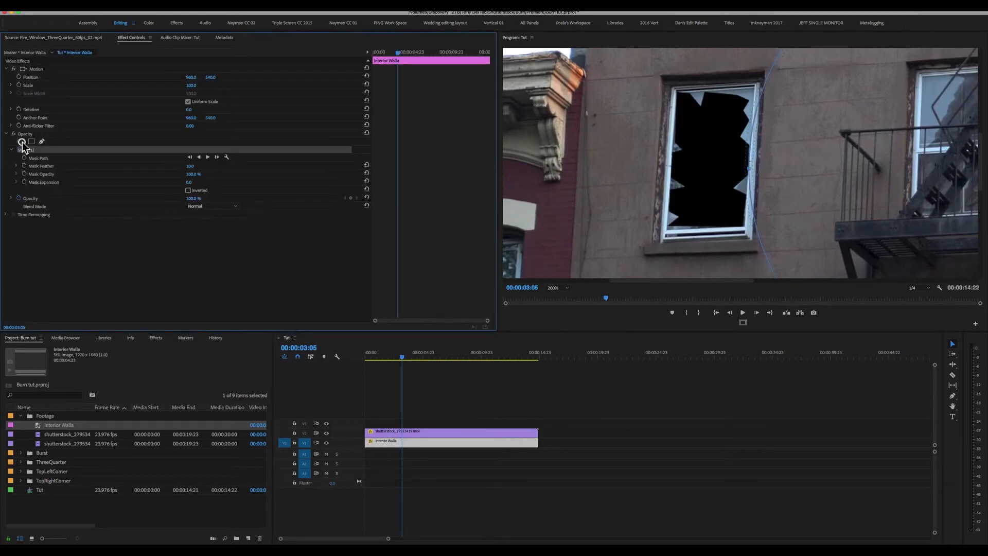
drag(896, 155, 473, 137)
drag(656, 159, 702, 165)
drag(793, 180, 590, 167)
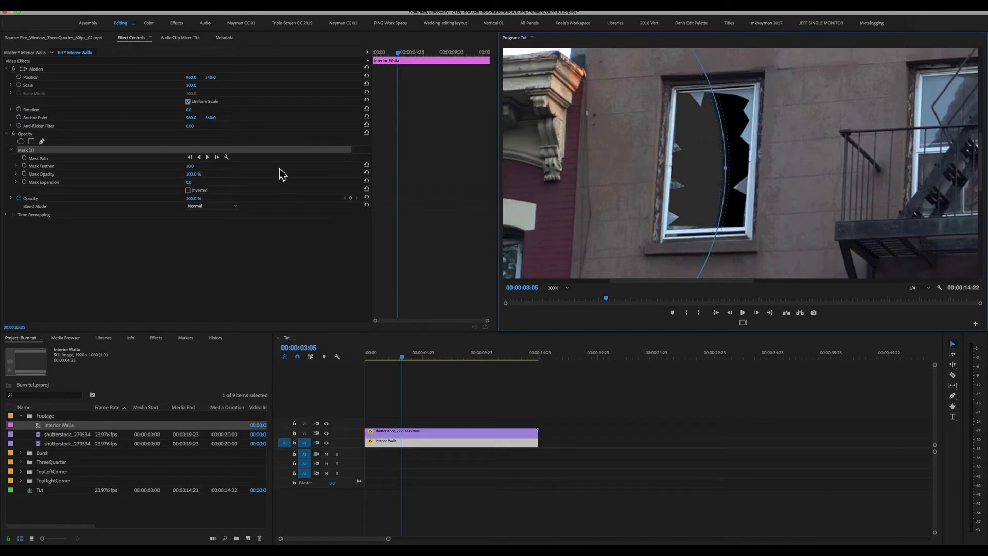
Feather the matte's mask to 107 and shift its edge across the window, then check the shaded interior in the full frame
drag(188, 167, 190, 165)
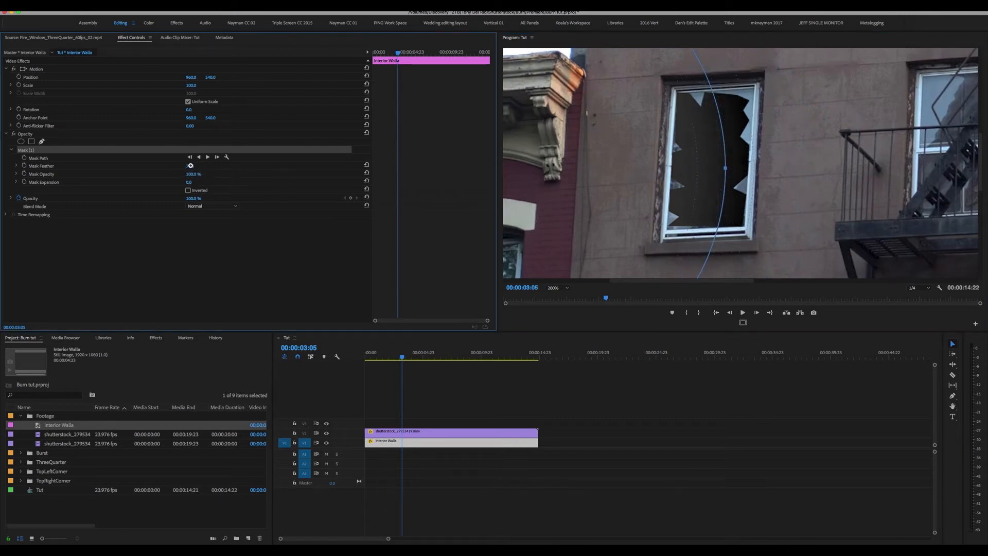
drag(597, 193, 653, 191)
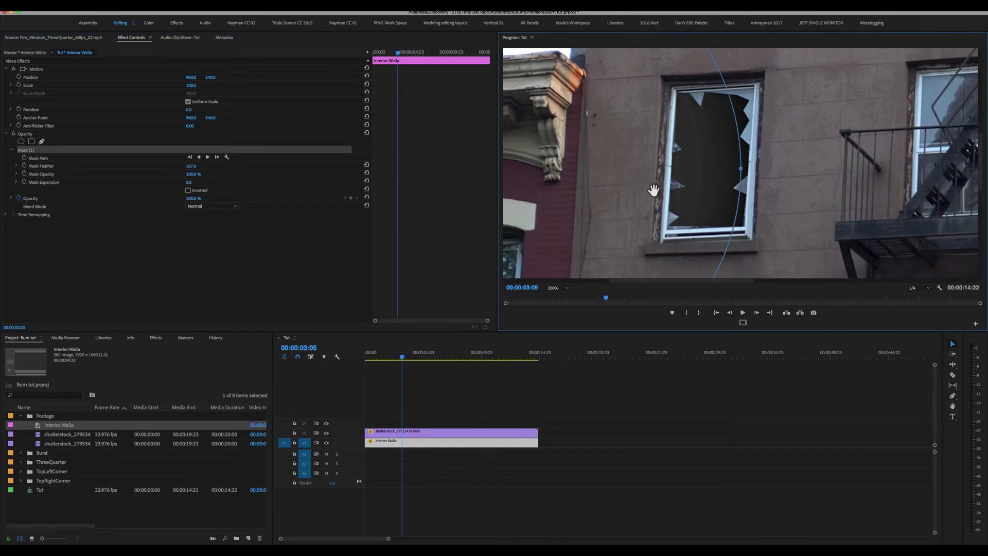
click(558, 287)
click(557, 298)
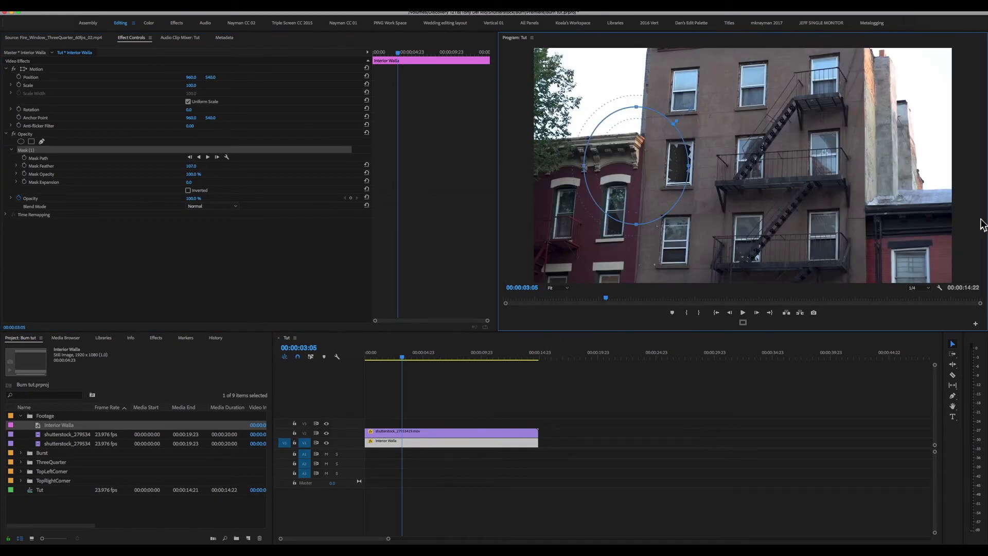
drag(414, 360, 394, 355)
click(579, 441)
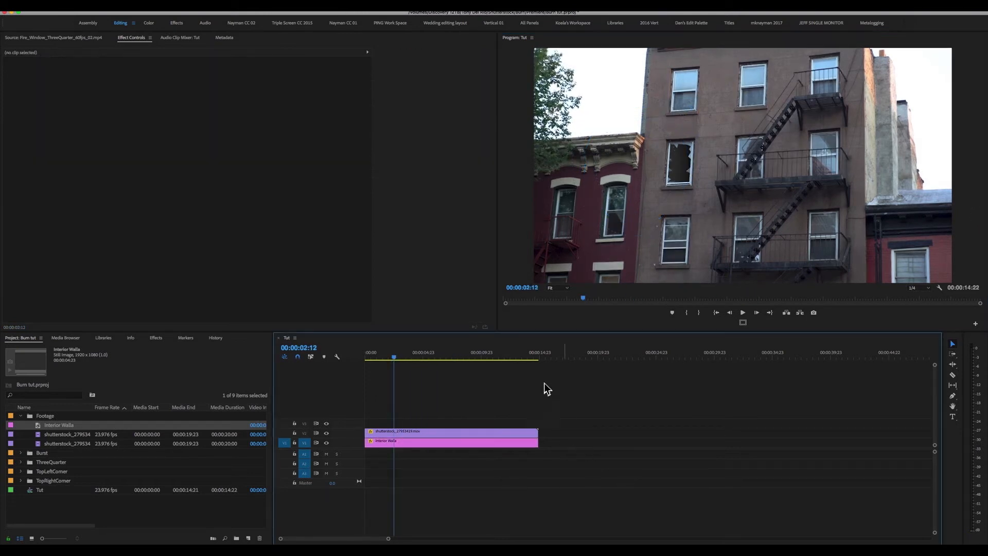
Add Fire_Window_Corner_Top_Left_60fps_01.mp4 from the TopLeftCorner bin above the building clip and find a frame with flames at 00:00:05:17
click(368, 431)
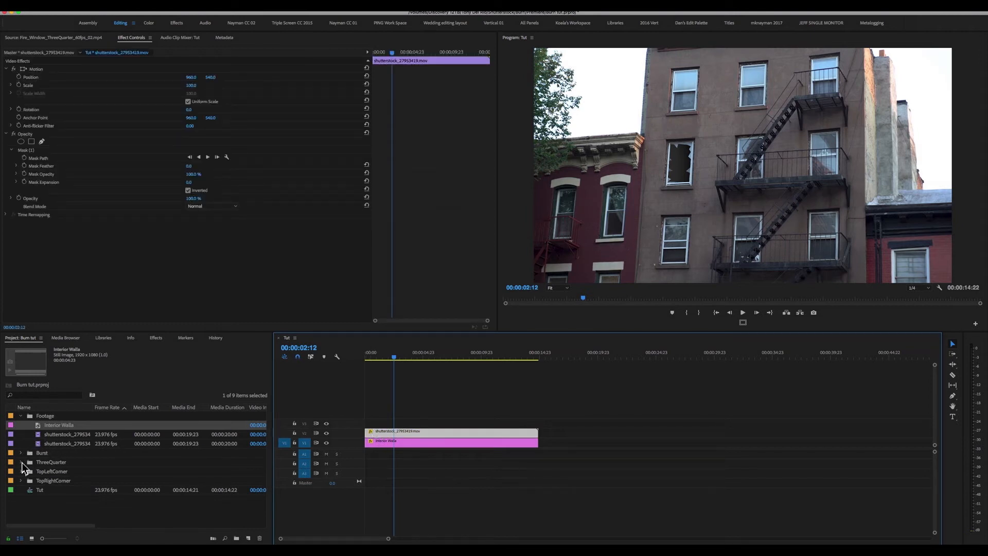
click(21, 471)
click(46, 480)
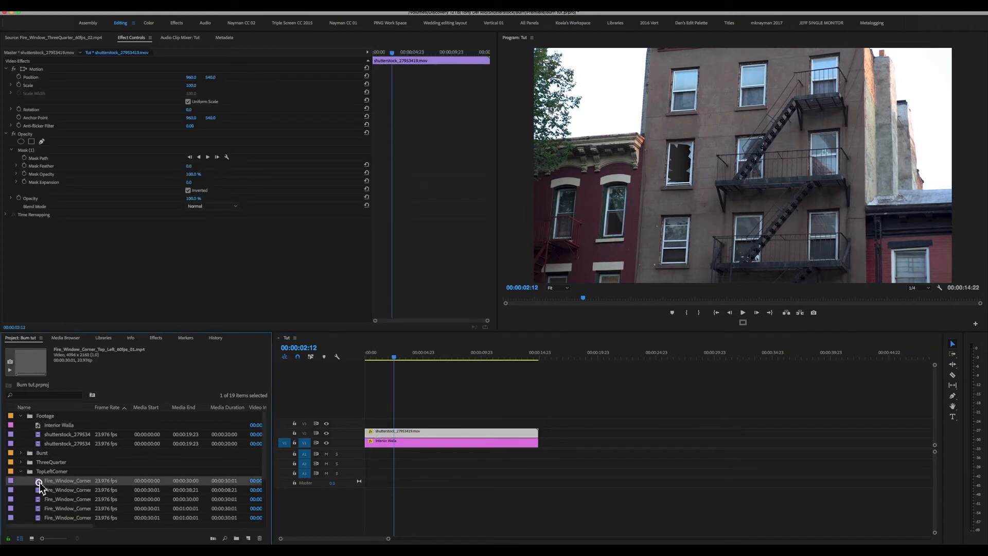
drag(44, 486, 392, 429)
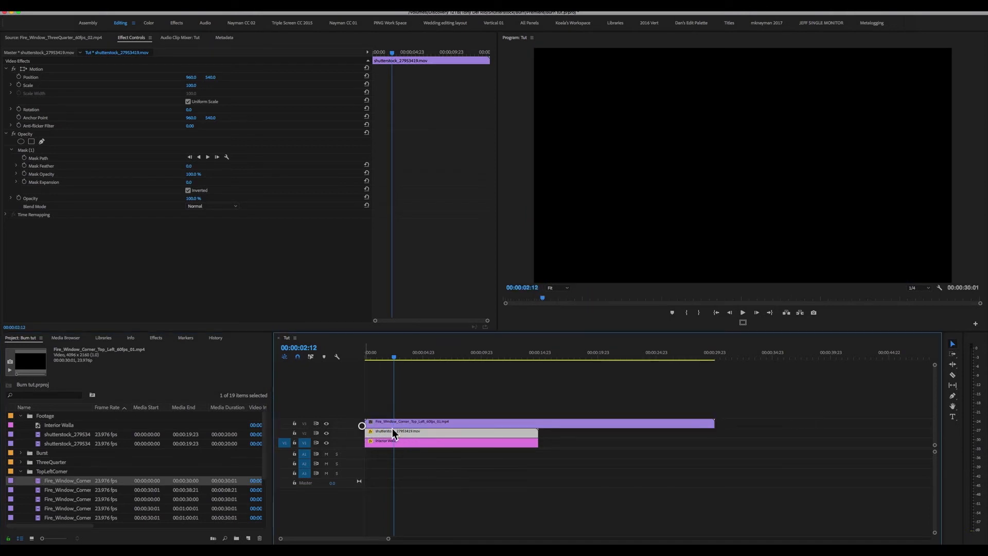
click(446, 424)
drag(452, 353, 570, 360)
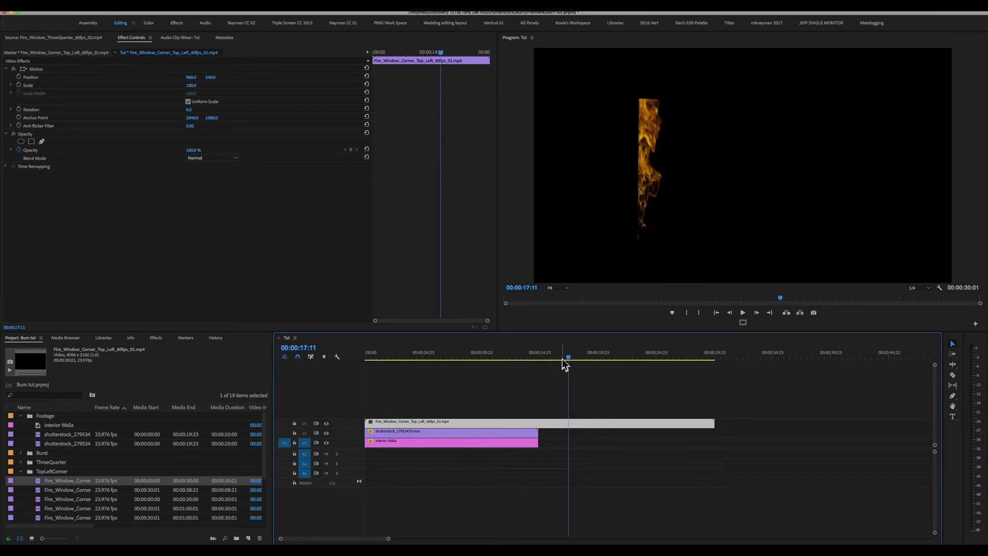
click(431, 354)
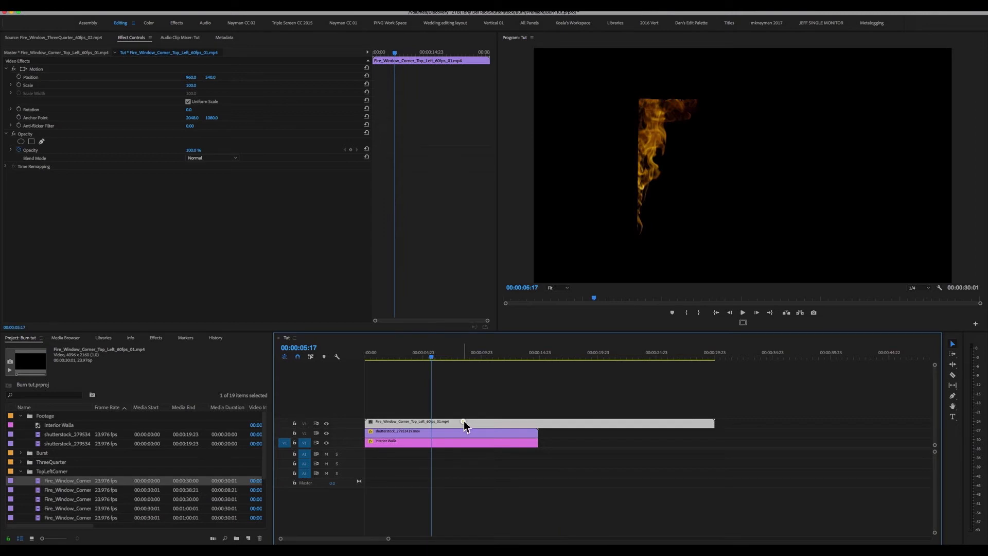
Scale the corner fire clip to the frame size and set its blend mode to Linear Dodge (Add)
right_click(465, 421)
click(509, 466)
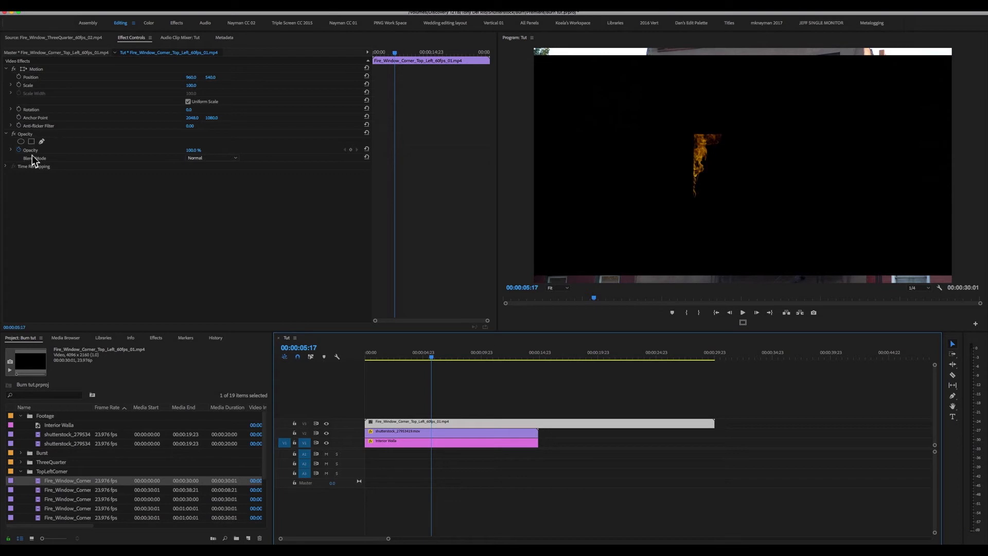
click(237, 160)
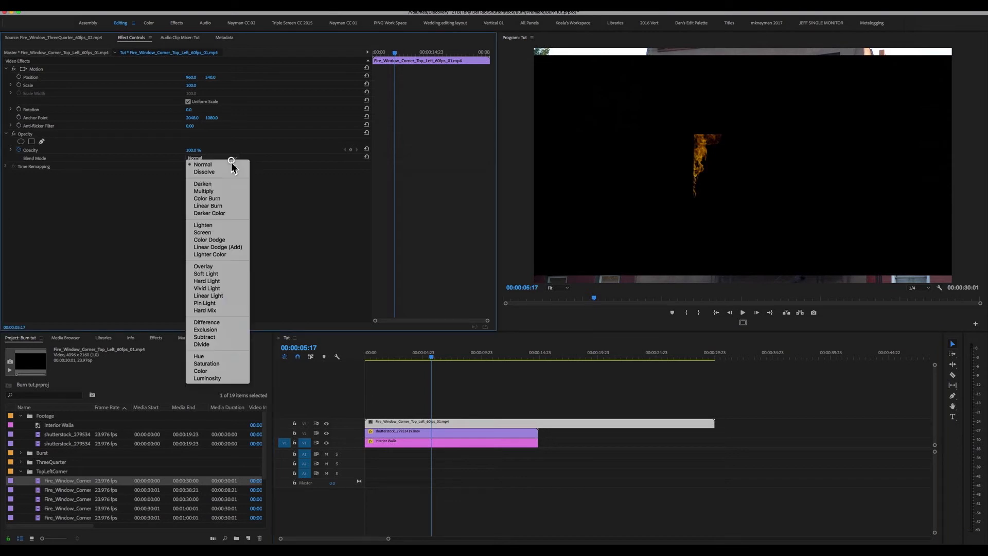
click(227, 247)
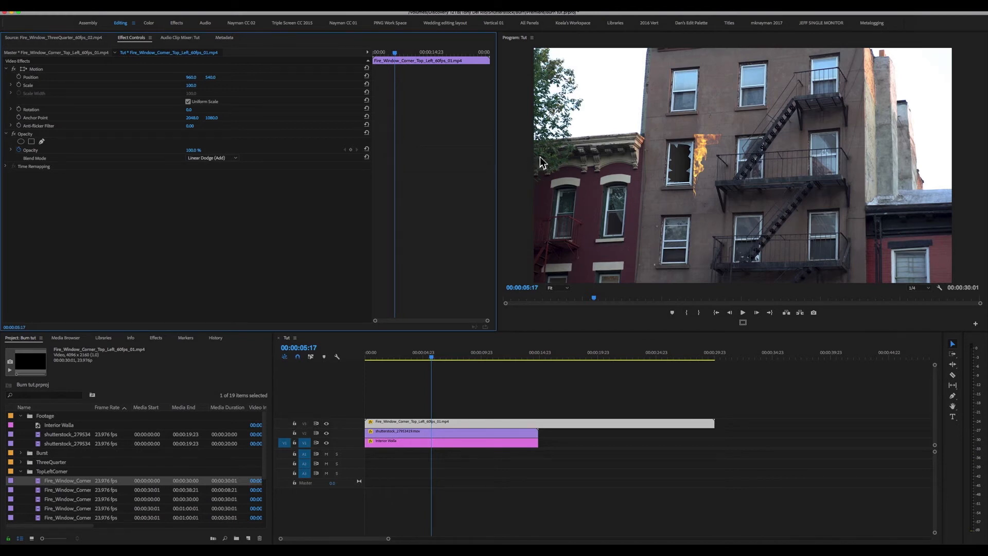
Move the corner fire to about 618.7, 445.1 over the broken window and set its scale to 58
click(36, 68)
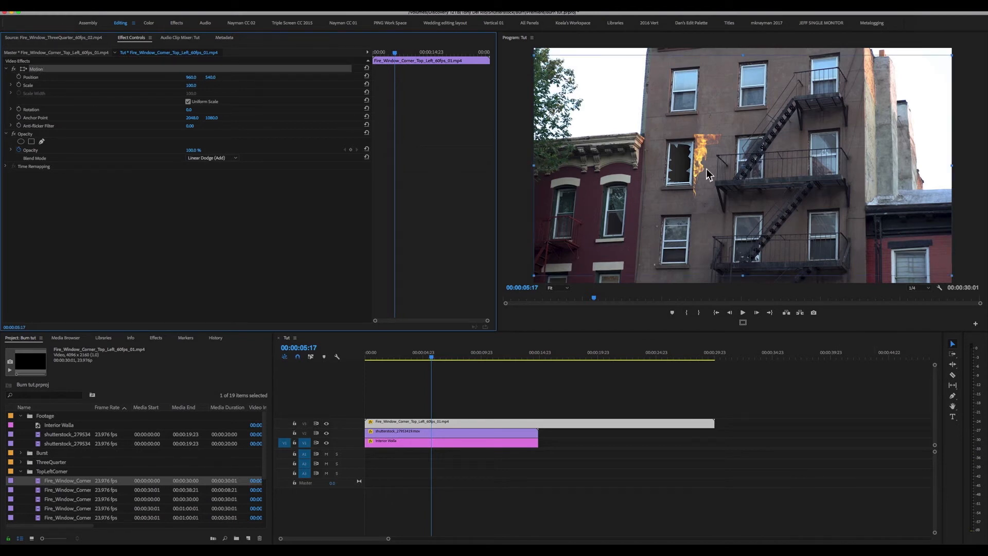
drag(742, 165, 691, 176)
click(189, 87)
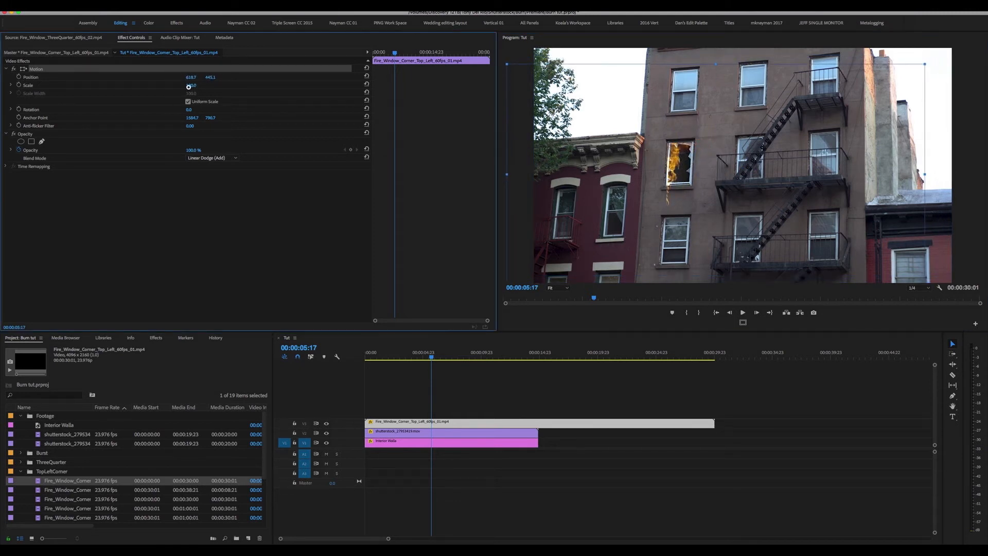
drag(189, 87, 188, 87)
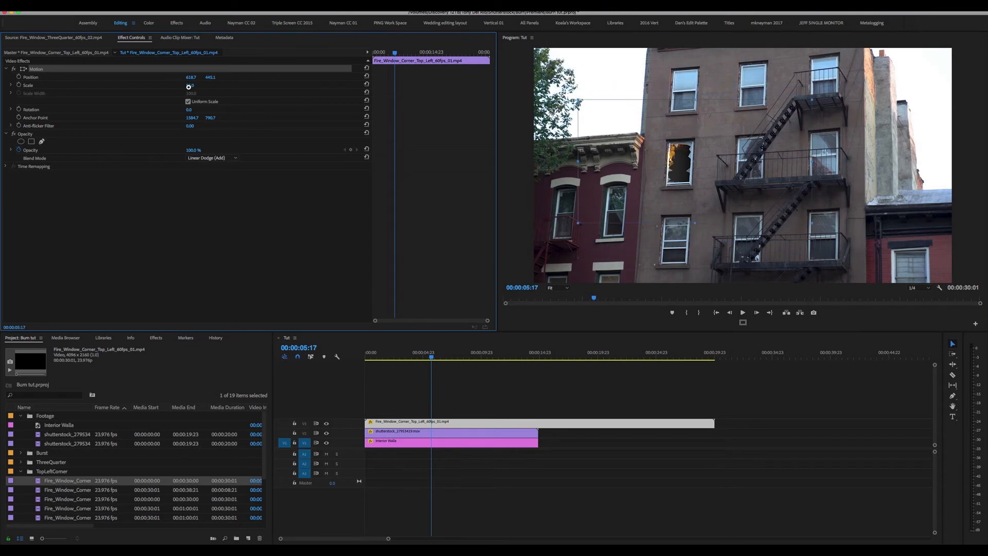
Swap the track order so the corner fire sits beneath the building clip, and play the shot from its start
drag(433, 434, 427, 415)
drag(459, 386, 477, 437)
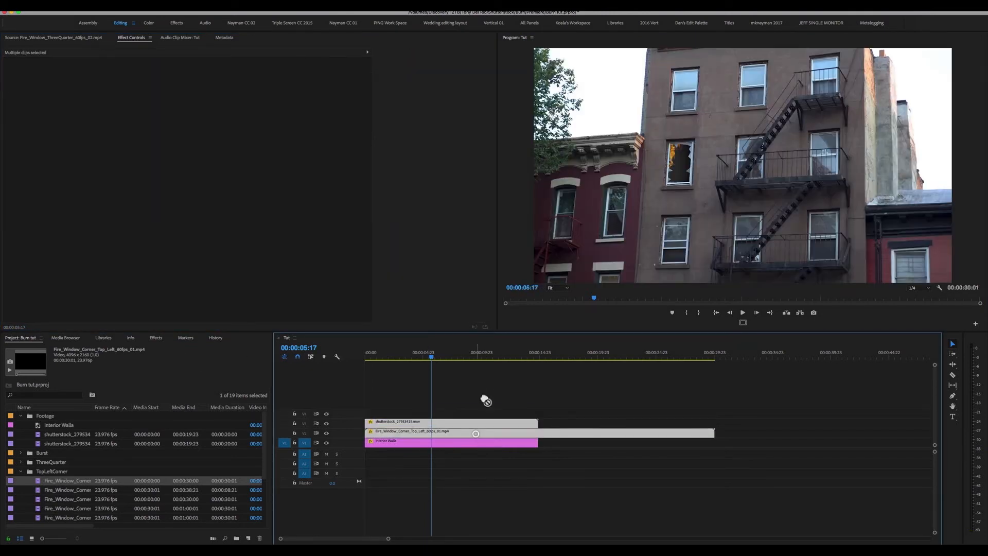
click(484, 396)
drag(436, 353, 347, 357)
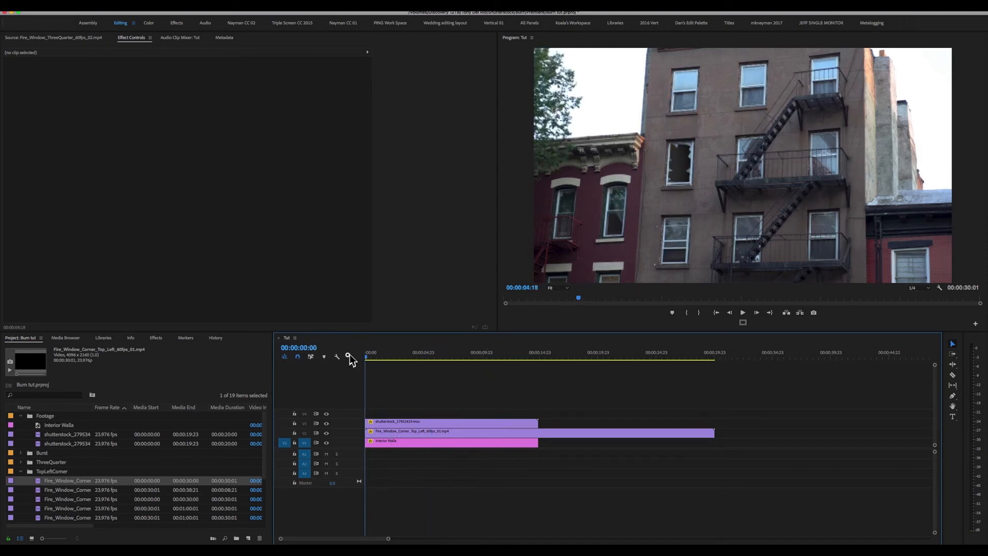
key(space)
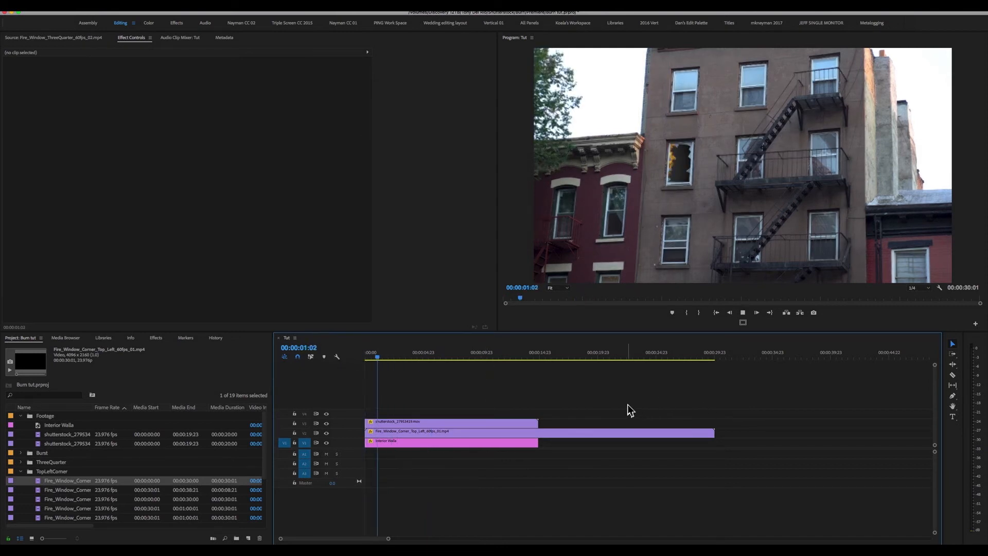
Trim about four seconds off the corner fire clip's beginning, align it to the sequence start, and play it back
mouse_move(367, 433)
mouse_down()
mouse_move(411, 432)
mouse_move(370, 430)
mouse_up()
drag(387, 354, 326, 355)
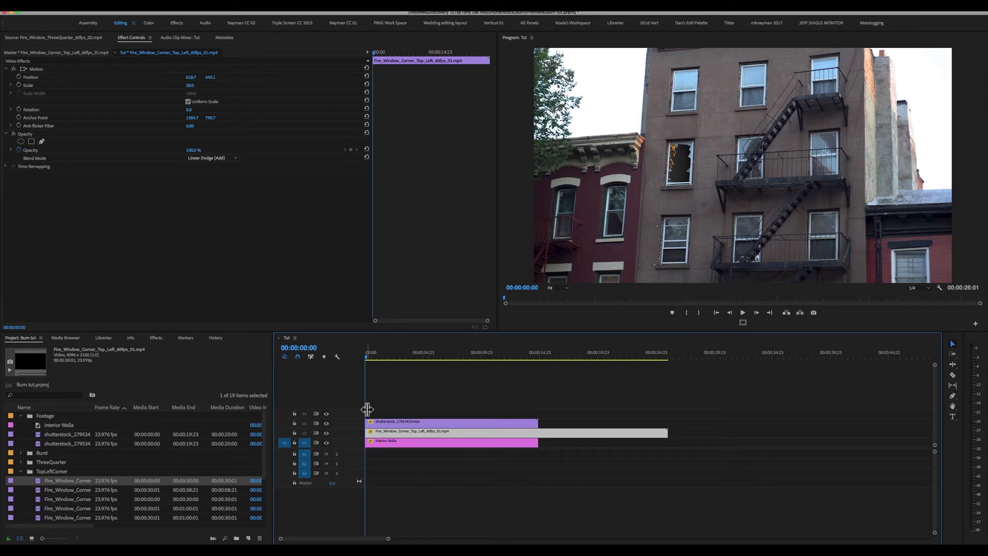
key(space)
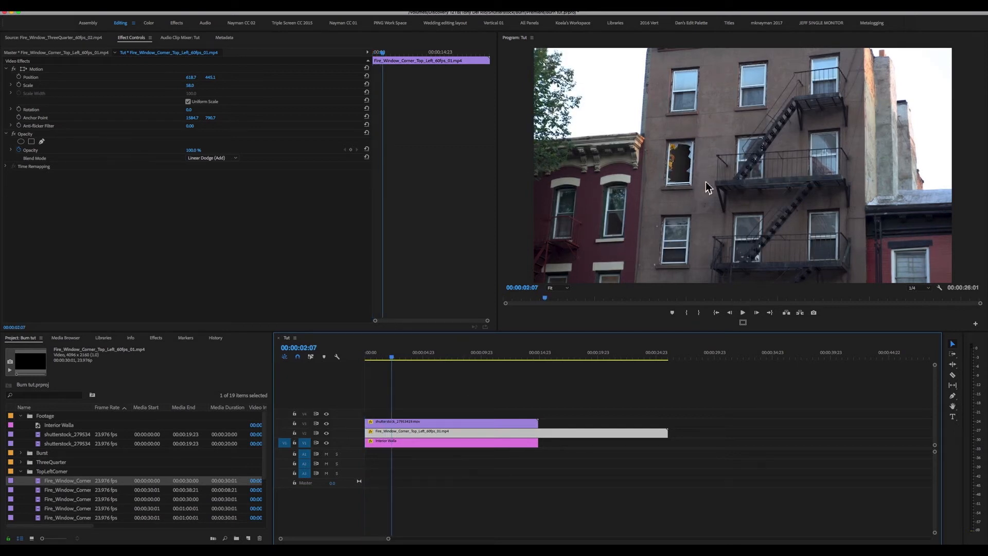
Preview Fire_Window_ThreeQuarter_60fps_02.mp4 from the ThreeQuarter bin and add it to the sequence after the grey matte
scroll(64, 516, down, 4)
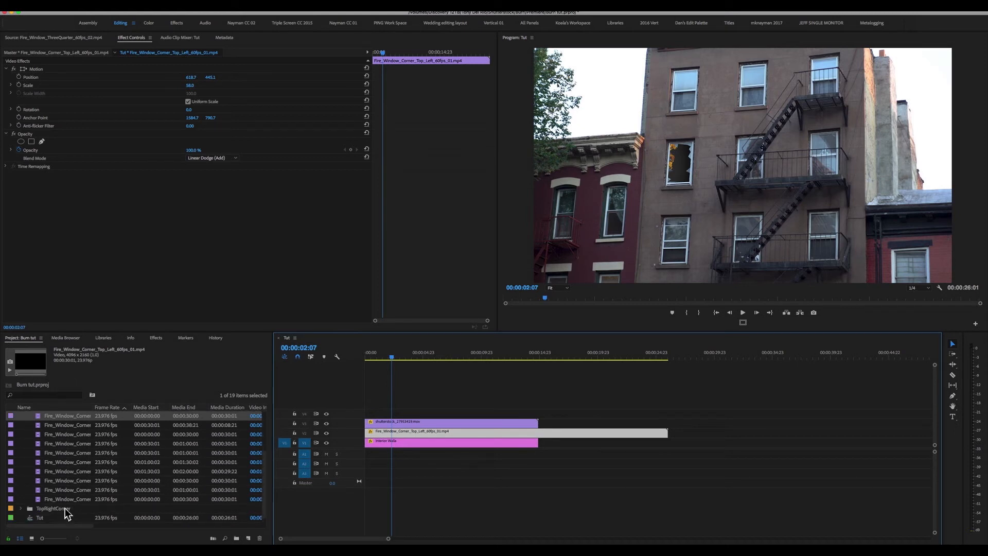
scroll(48, 497, up, 4)
click(21, 472)
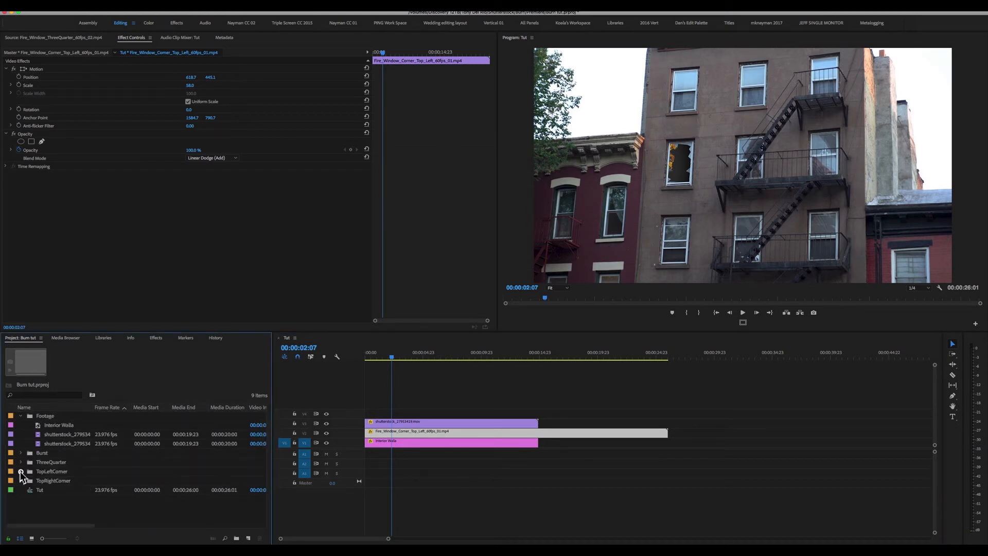
click(21, 462)
double_click(39, 481)
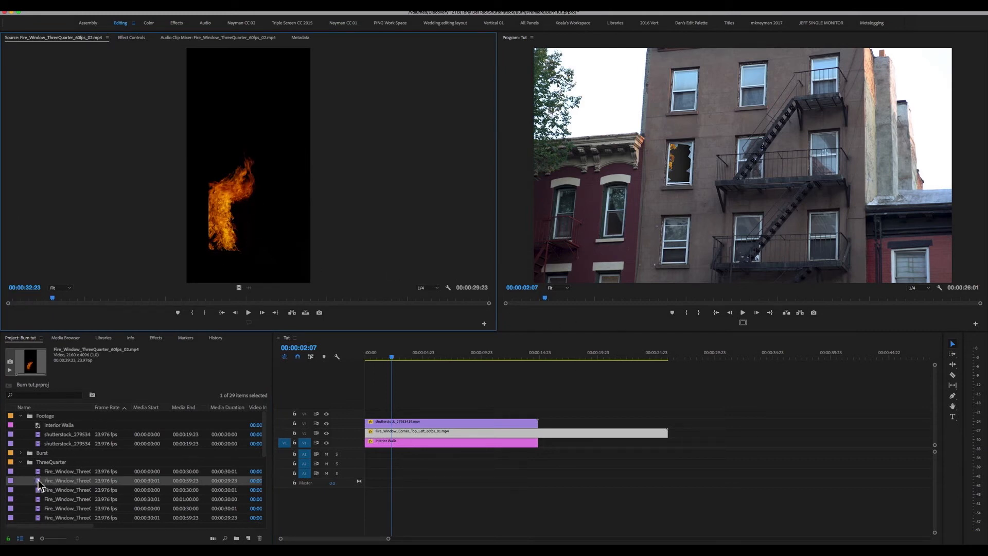
drag(39, 483, 586, 443)
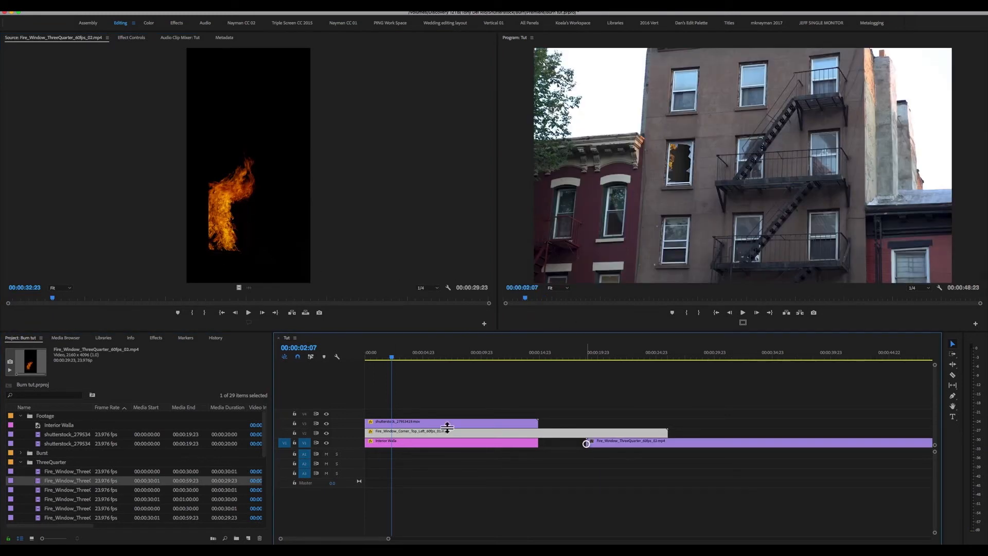
Raise the building and corner fire clips two tracks and move the three-quarter fire beneath them to the sequence start
drag(428, 391, 449, 414)
click(471, 374)
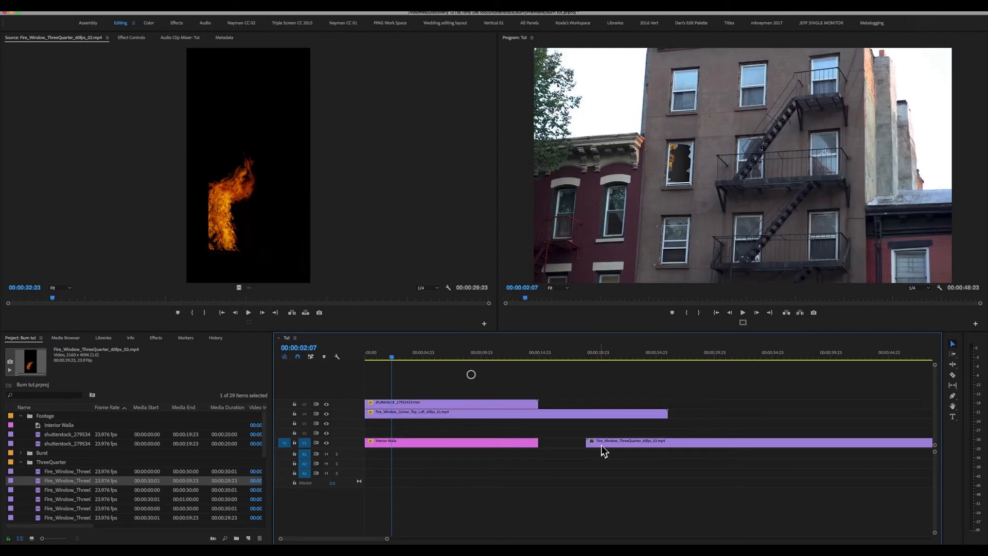
drag(603, 451, 391, 431)
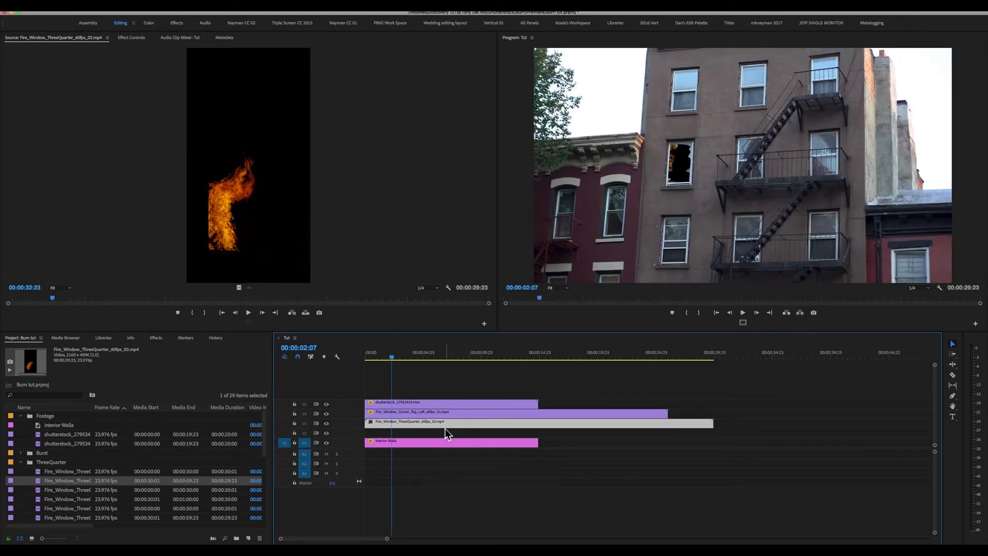
Set the three-quarter fire clip's blend mode to Linear Dodge (Add)
click(123, 38)
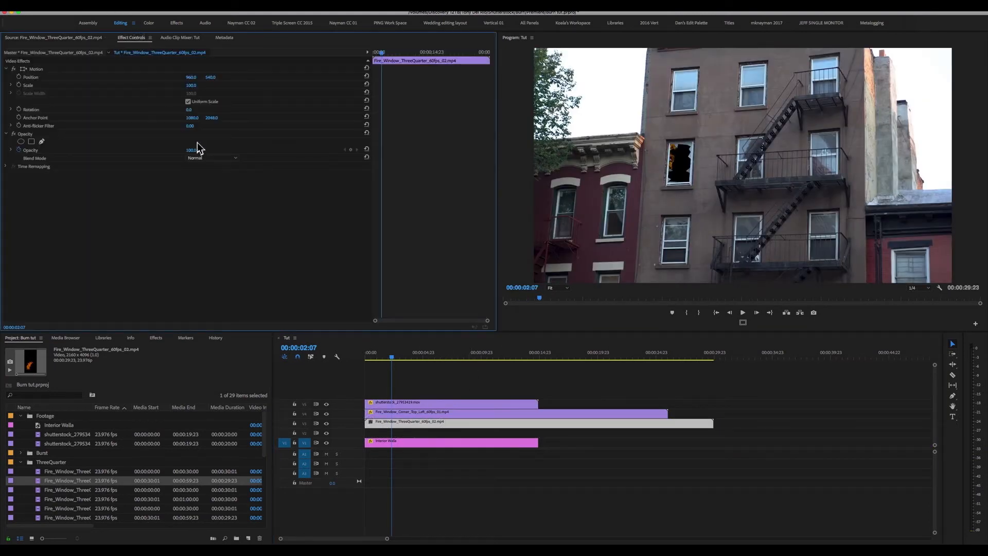
click(215, 157)
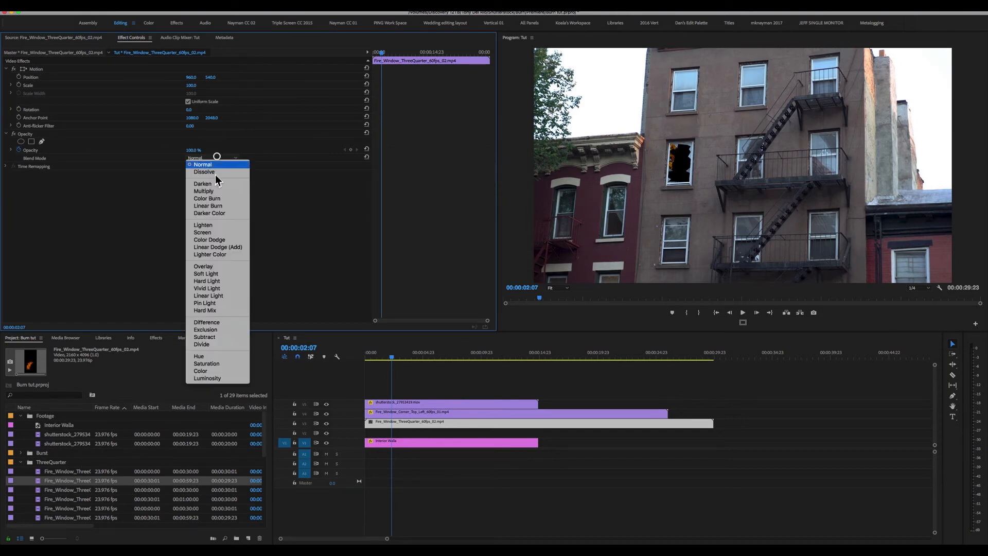
click(221, 247)
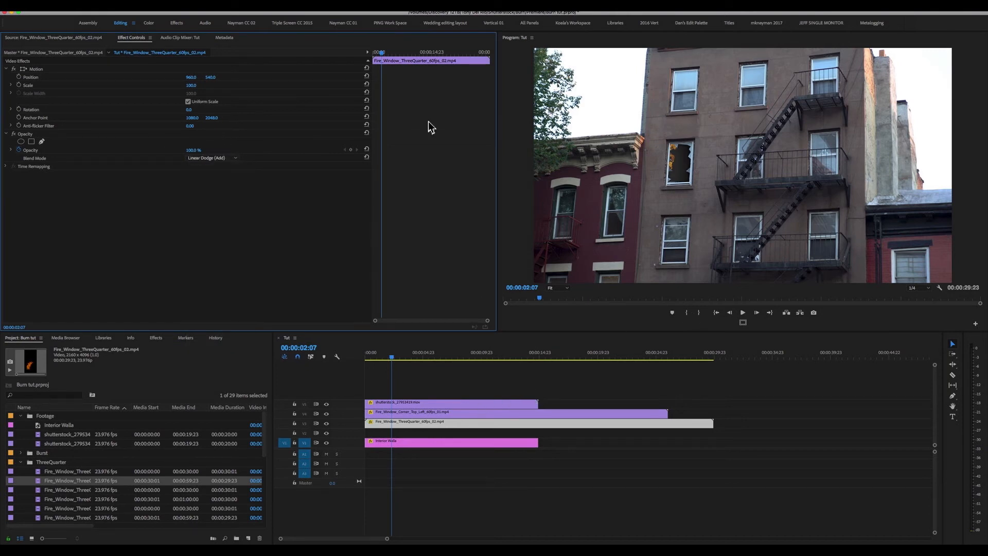
Scale the three-quarter fire to 22 and position it inside the broken window at about 780.1, 423.4
click(35, 69)
drag(751, 178, 712, 165)
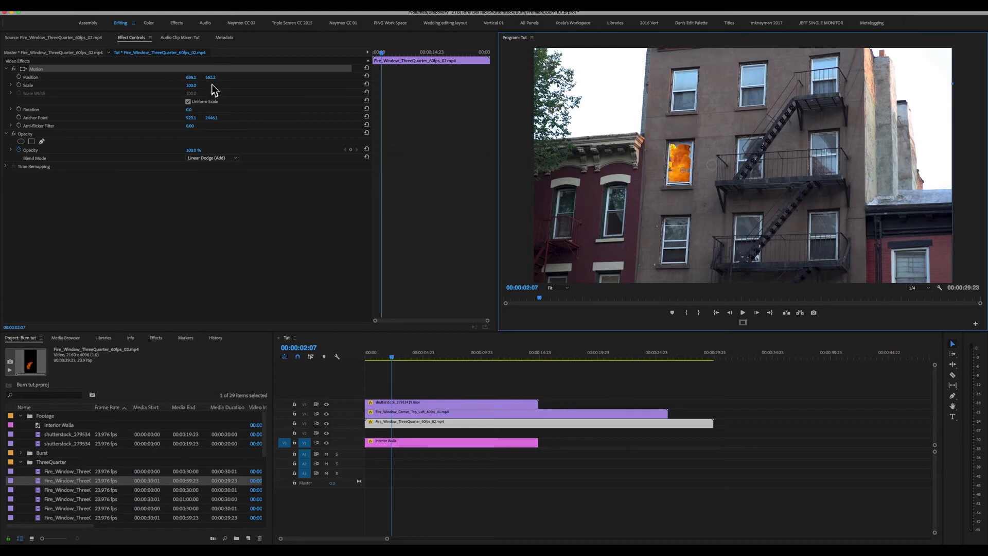
drag(193, 85, 191, 86)
drag(678, 156, 708, 122)
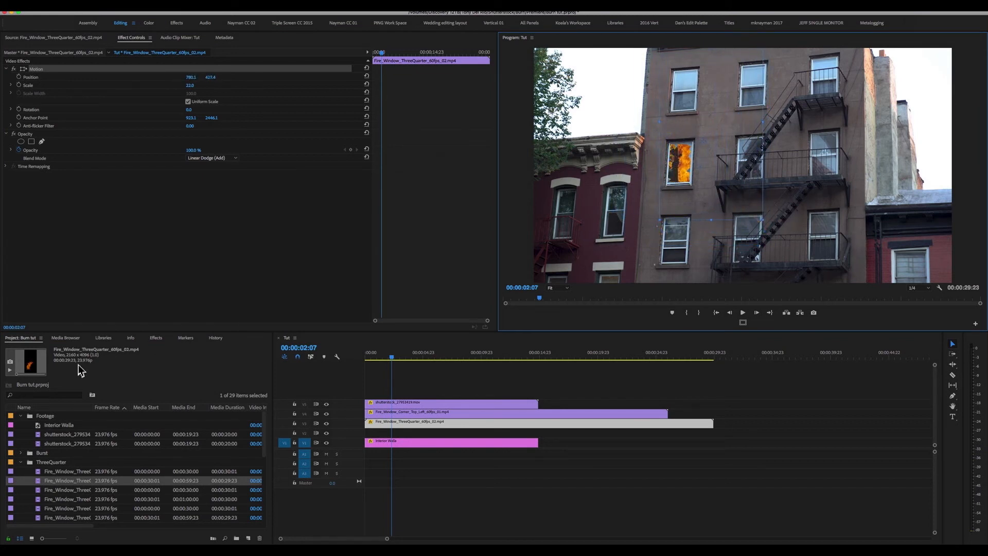
Apply the Horizontal Flip effect to the Fire_Window_ThreeQuarter_60fps_02.mp4 clip in the sequence
click(46, 395)
click(156, 337)
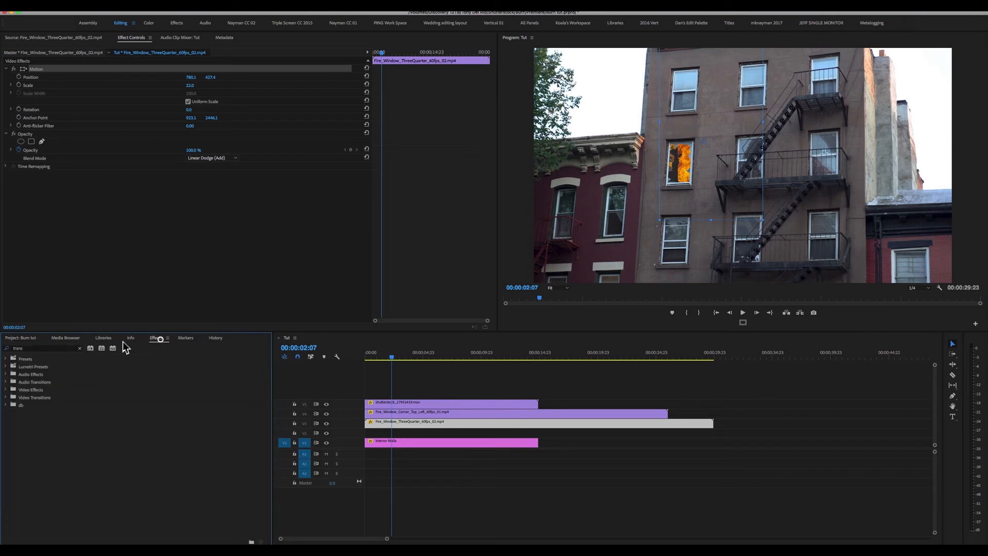
click(38, 348)
text(hori)
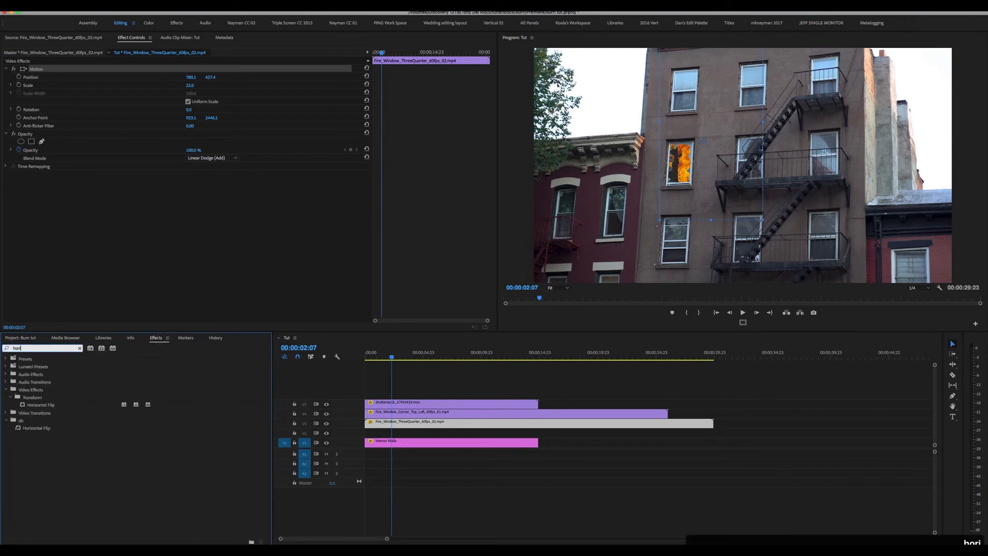
drag(50, 402, 413, 428)
Reposition the flipped fire inside the broken window at about 702, 587 and play the sequence from its start
click(39, 69)
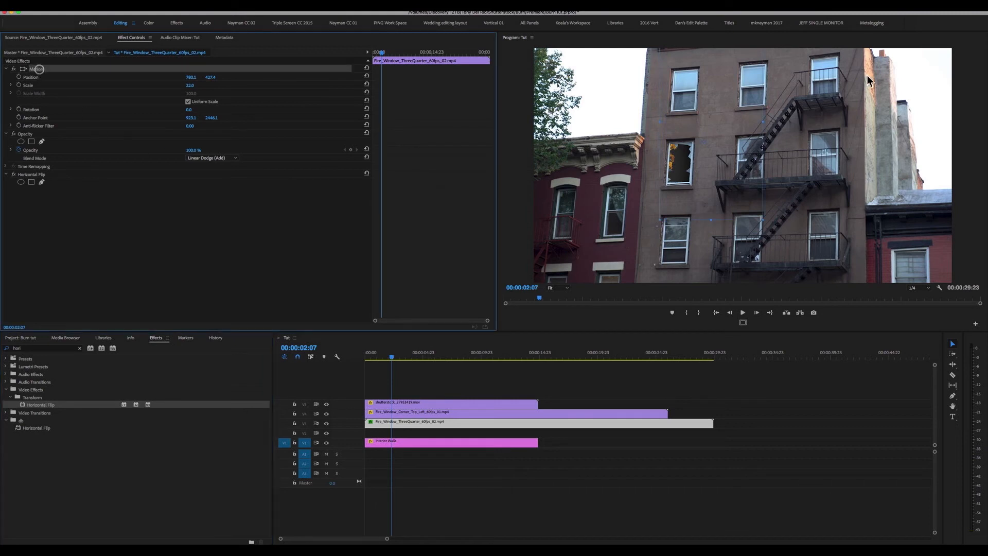
drag(713, 171, 685, 206)
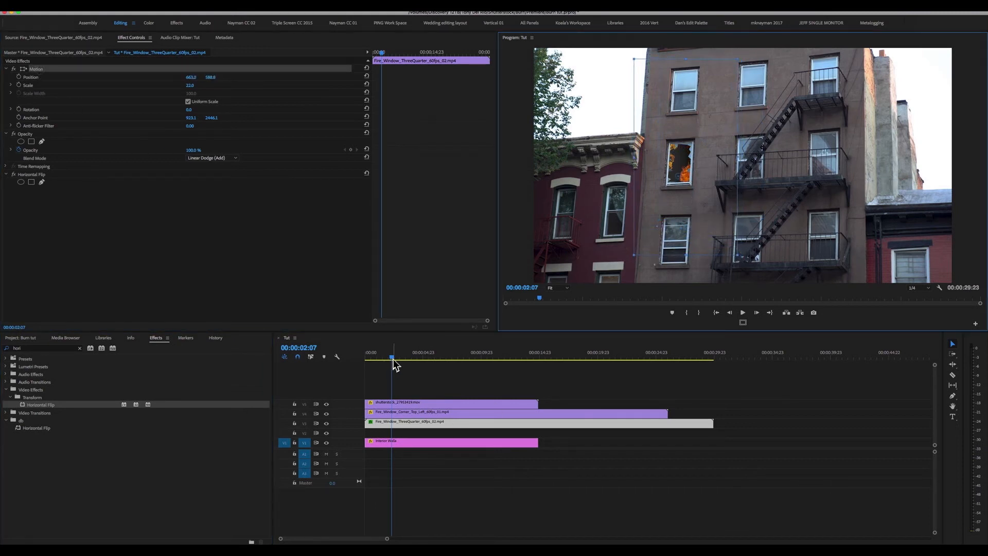
drag(392, 358, 349, 358)
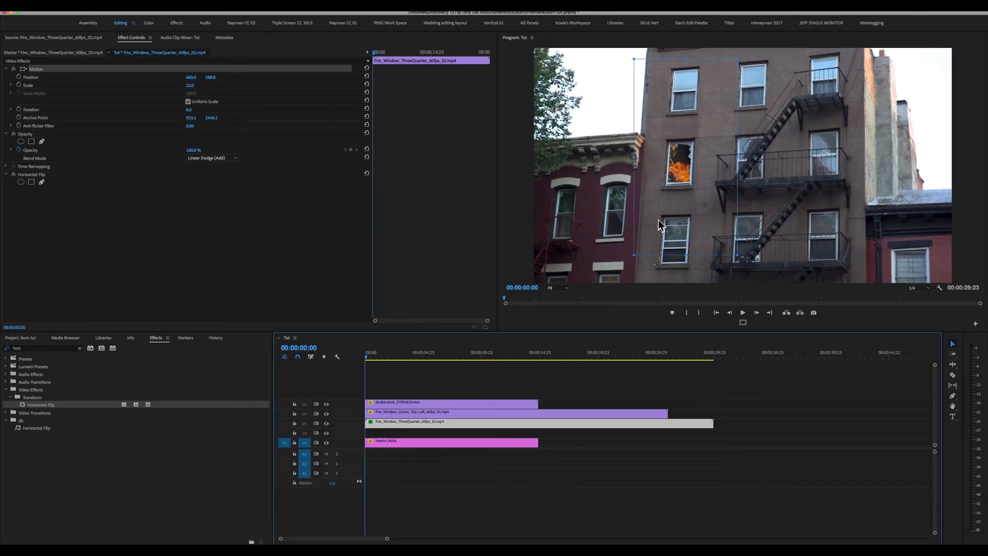
click(691, 201)
key(space)
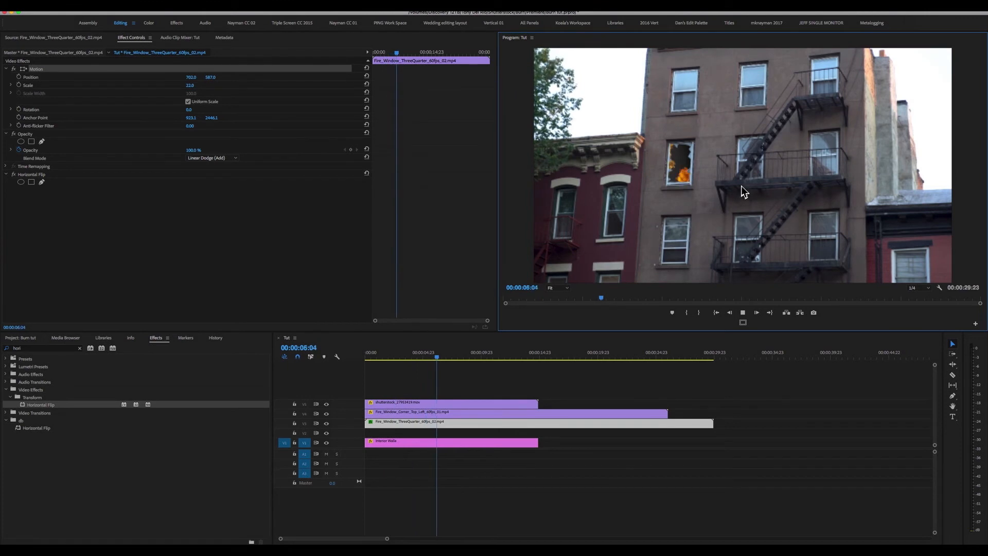
Lower the flipped fire's opacity to about 51% without keyframes and trim about 4.5 seconds off its beginning, keeping it at the sequence start
click(34, 150)
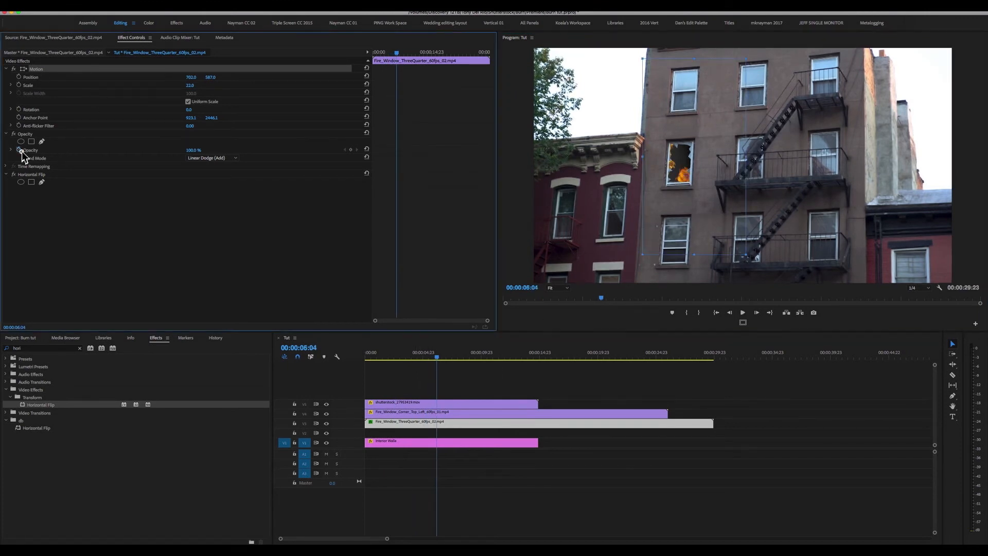
drag(199, 150, 195, 150)
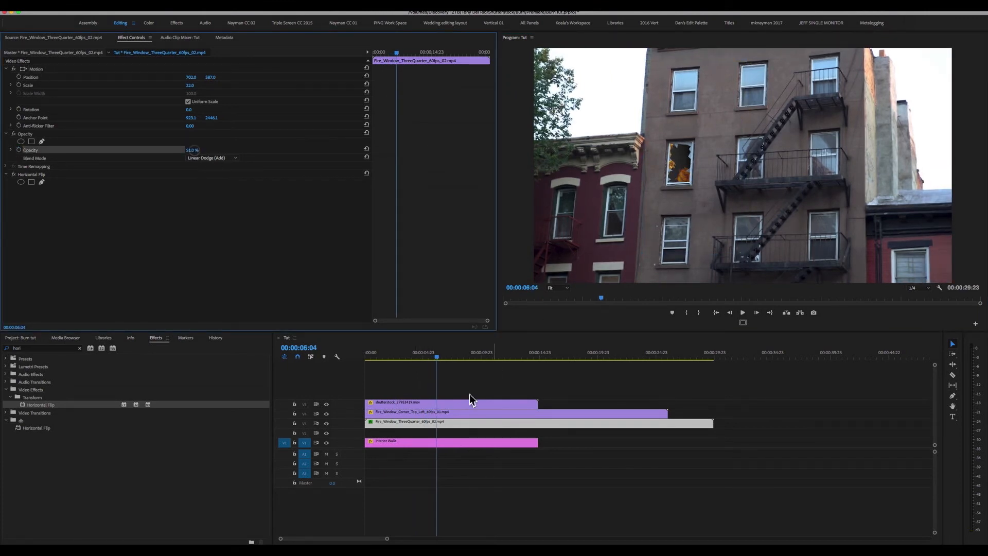
drag(367, 422, 420, 423)
drag(440, 356, 342, 353)
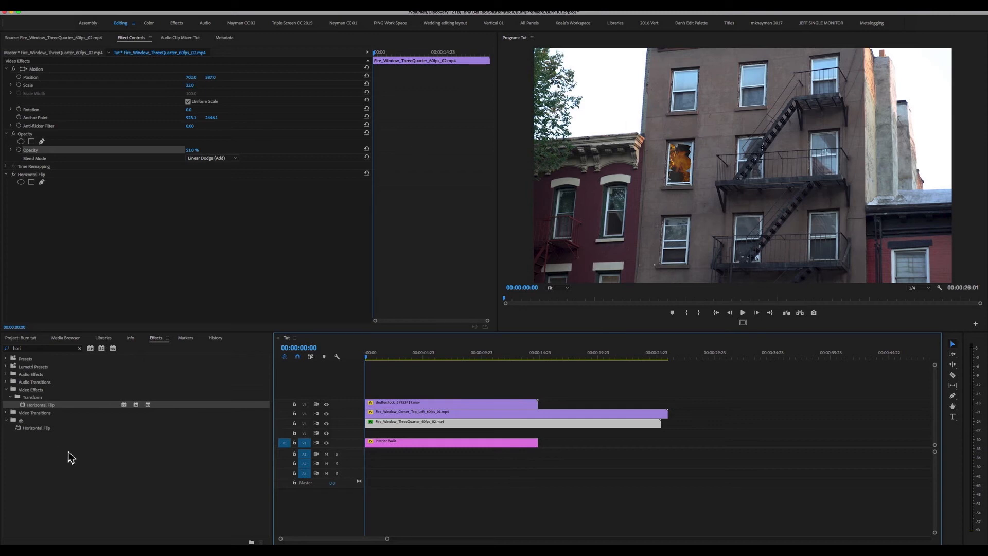
Add Fire_Window_ThreeQuarter_60fps_04.mp4 on a new top track at the sequence start and apply Scale to Frame Size
click(26, 338)
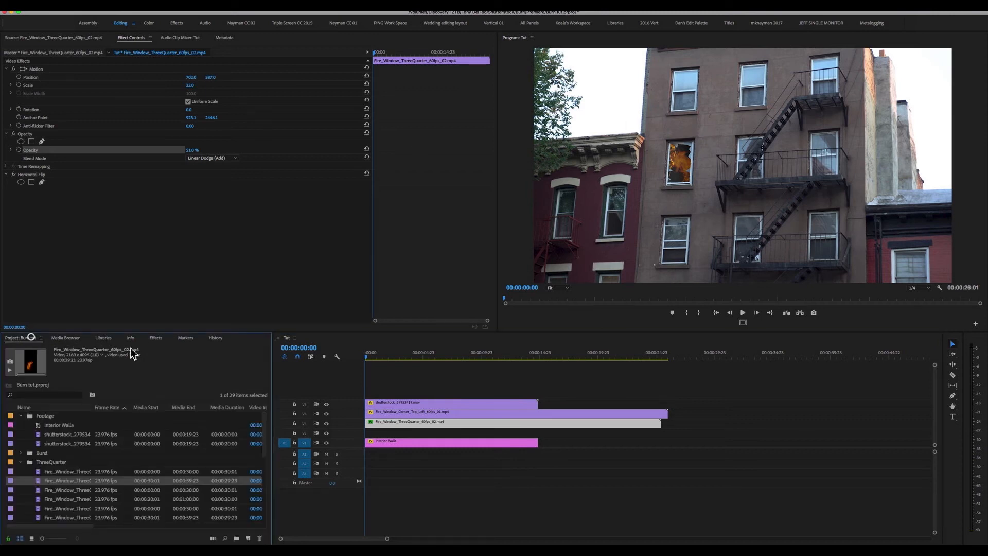
scroll(56, 494, down, 2)
click(36, 481)
drag(38, 483, 412, 392)
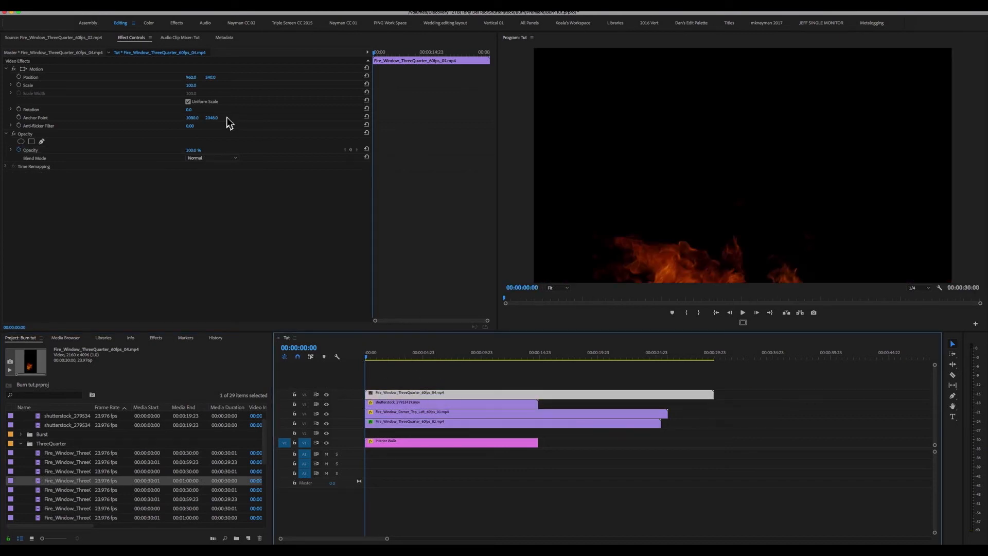
right_click(515, 390)
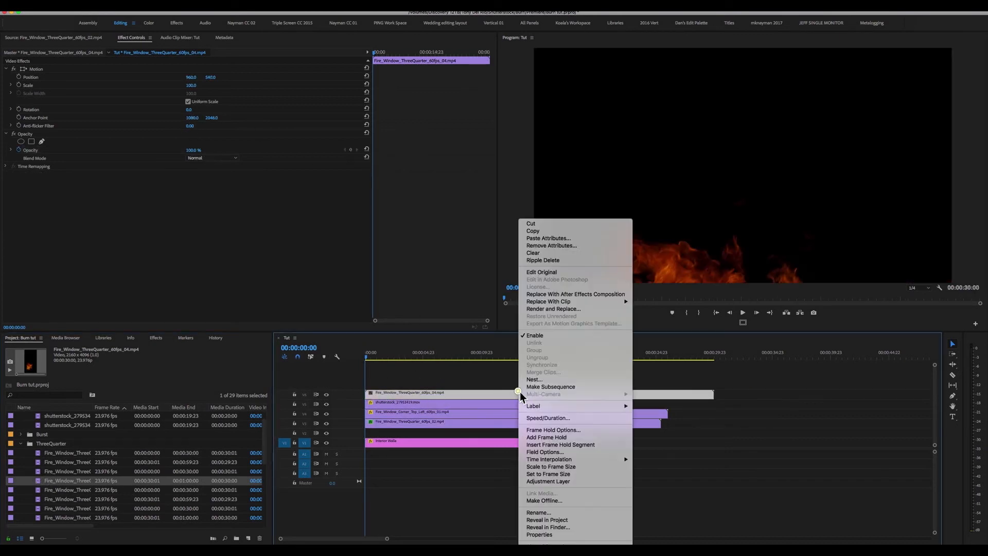
click(572, 470)
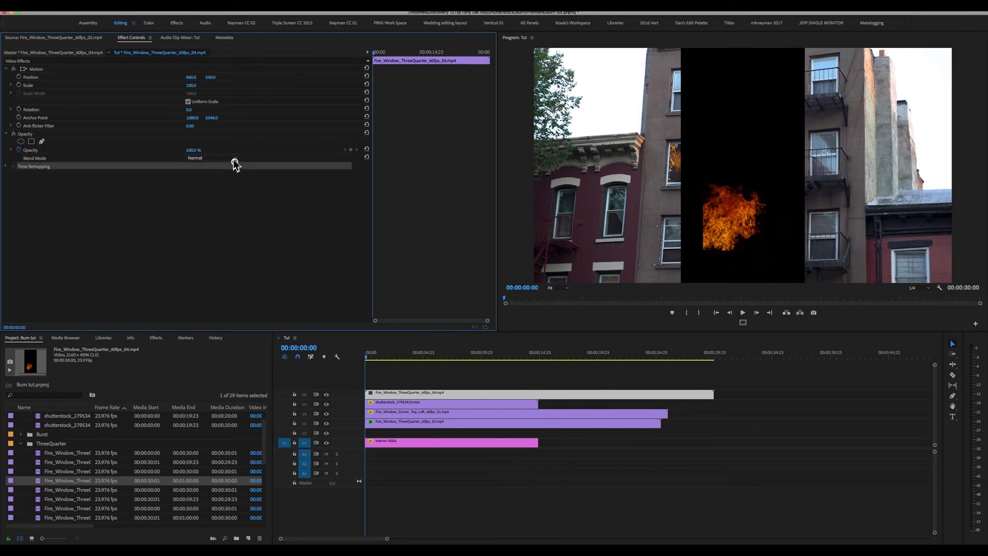
Set the top fire clip's blend mode to Linear Dodge (Add) and move the flames over the broken window
click(232, 158)
click(229, 248)
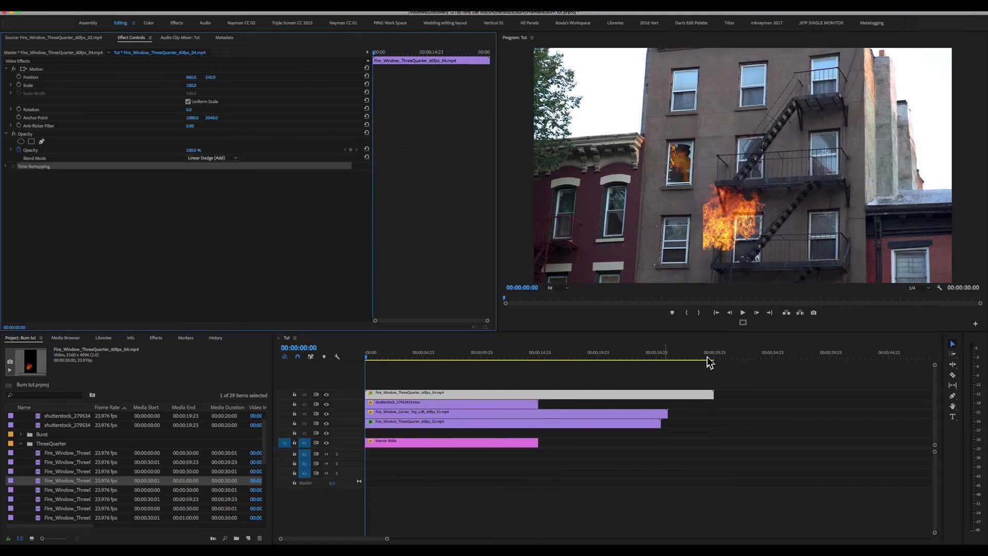
click(37, 70)
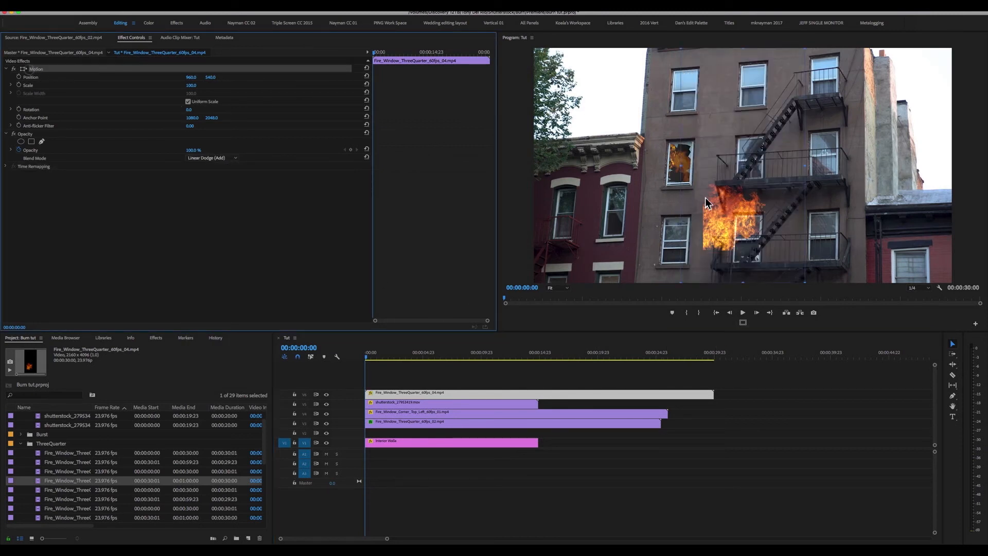
drag(724, 218, 688, 154)
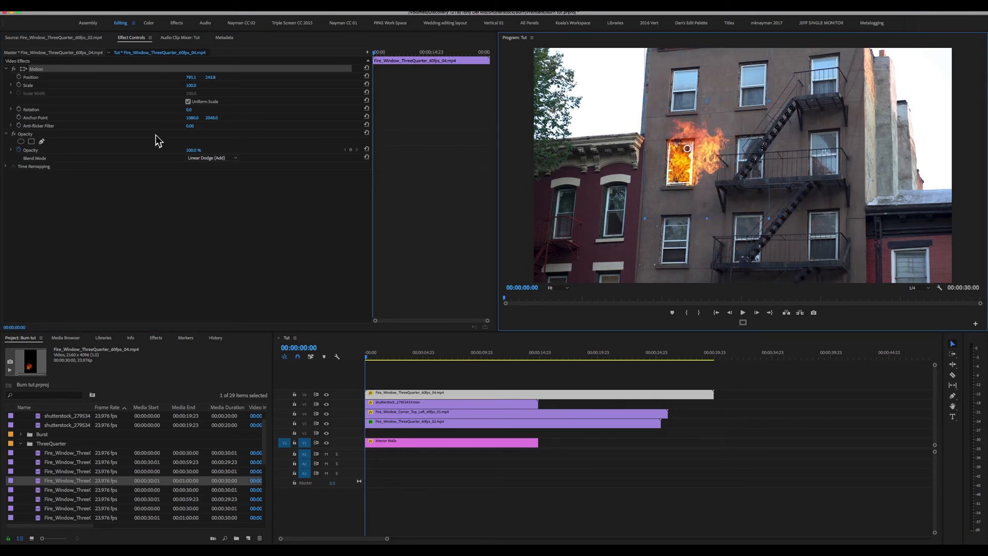
Apply Horizontal Flip to the top fire clip and move the mirrored flames back over the broken window
click(155, 338)
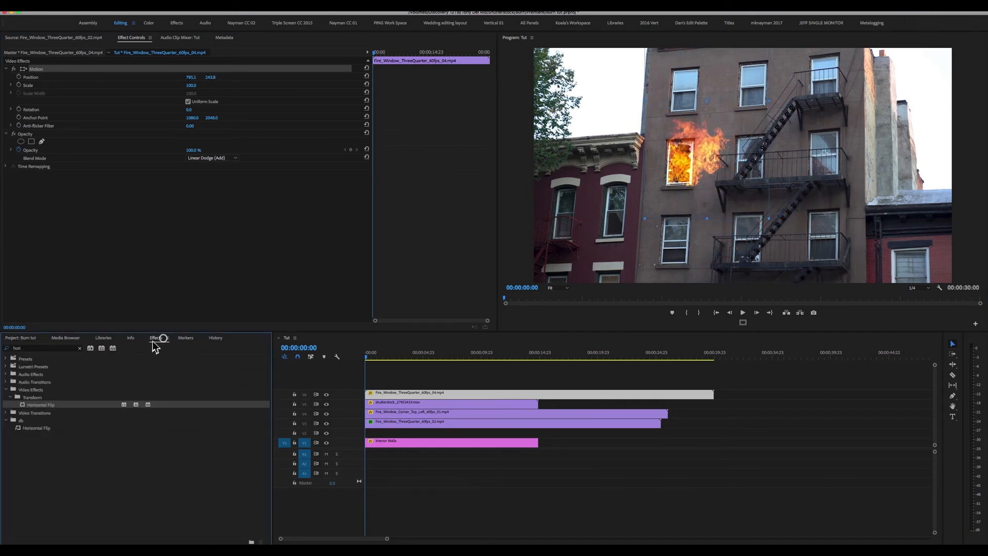
drag(42, 406, 426, 405)
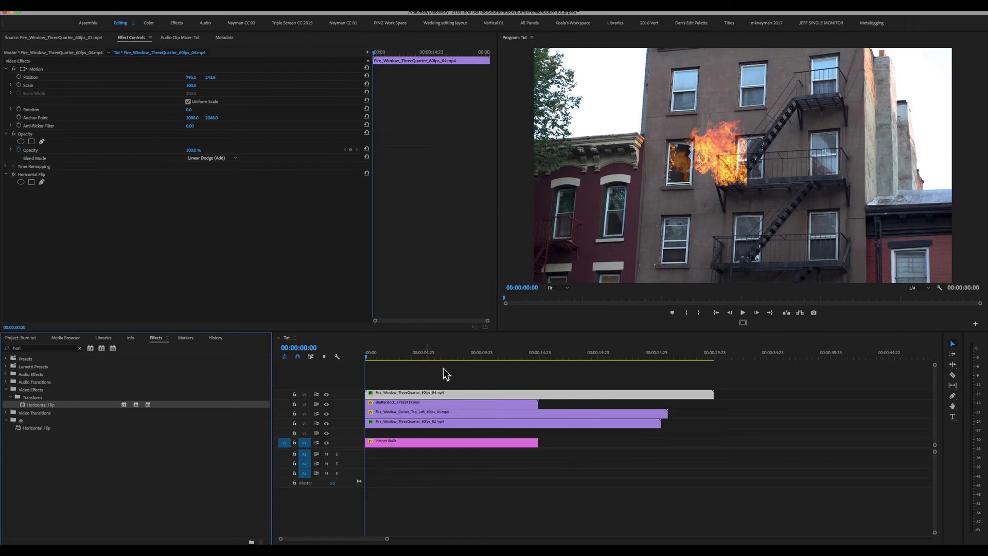
click(35, 69)
drag(753, 170, 689, 163)
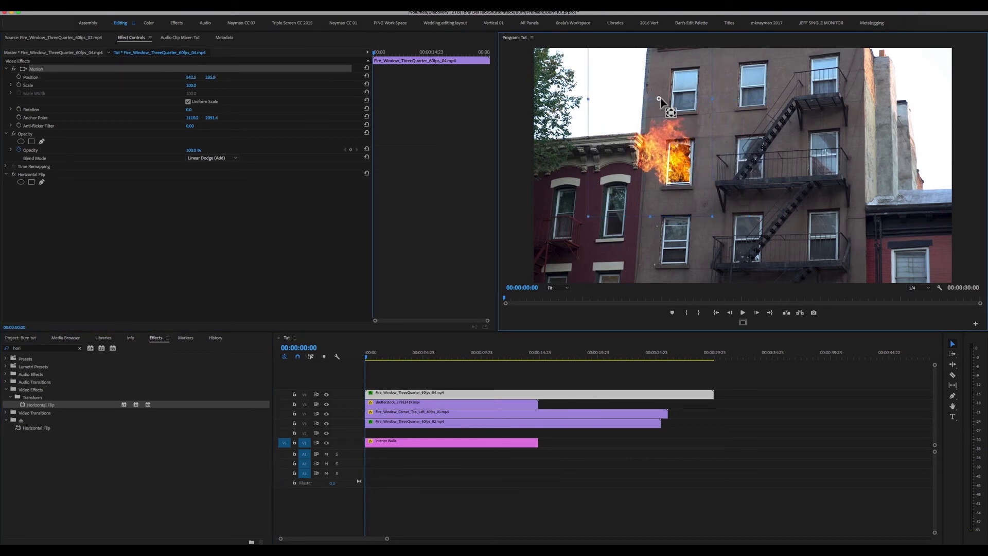
Move the top fire's anchor point to the broken window's lower-right corner, scale the clip to 68 and preview the sequence
drag(651, 97, 688, 181)
drag(192, 85, 191, 85)
click(363, 360)
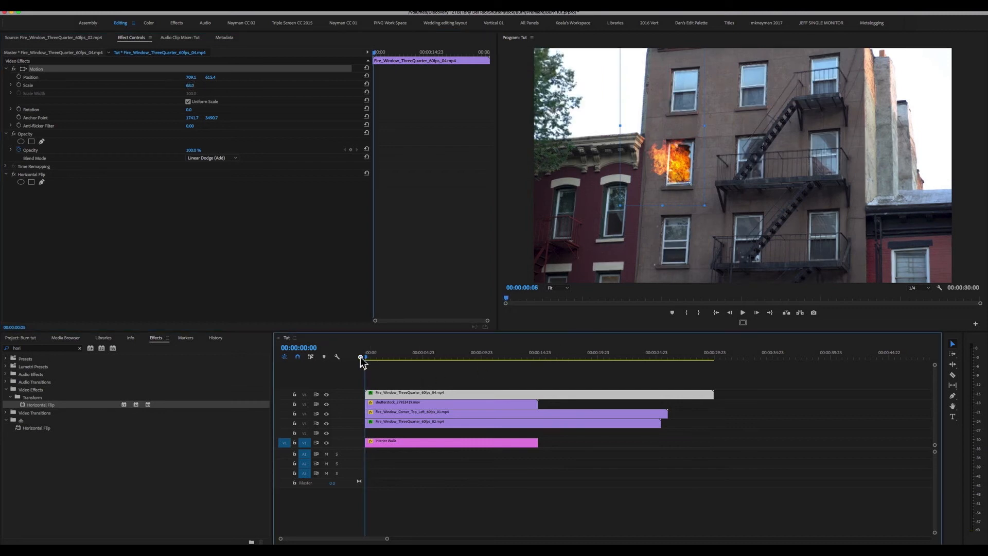
key(space)
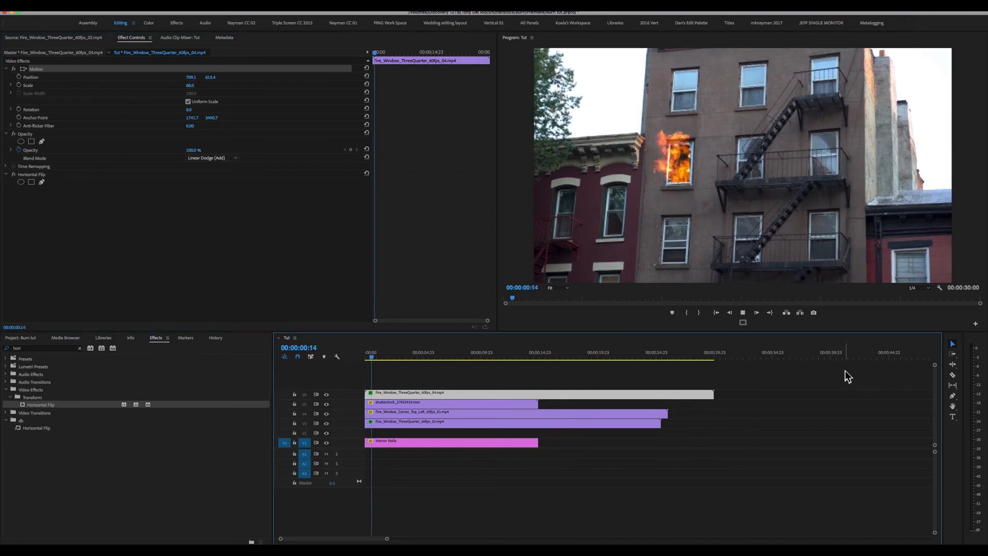
key(space)
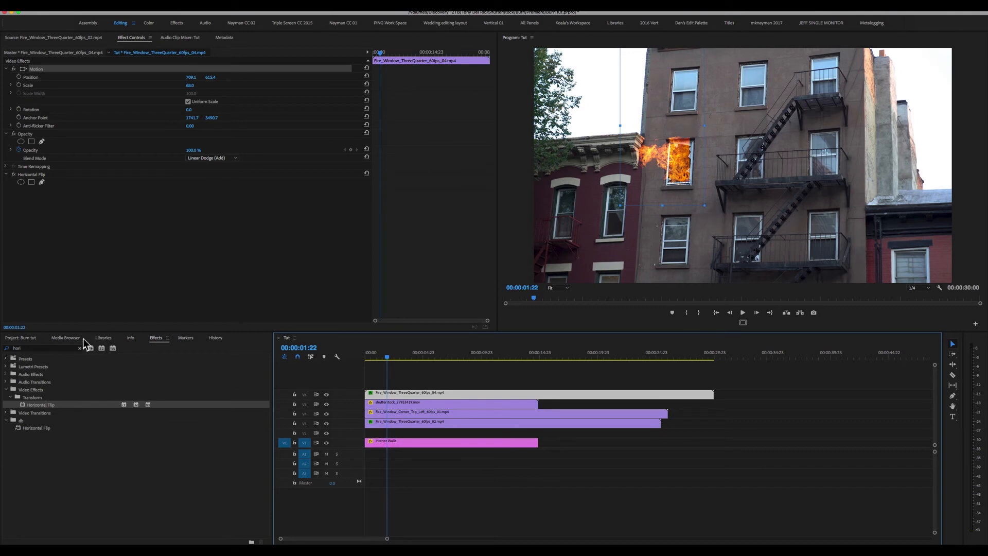
Find the Distort Transform effect, save the project and apply the effect to the top fire clip
click(58, 348)
key(BackSpace)
key(BackSpace)
key(BackSpace)
key(BackSpace)
text(transform)
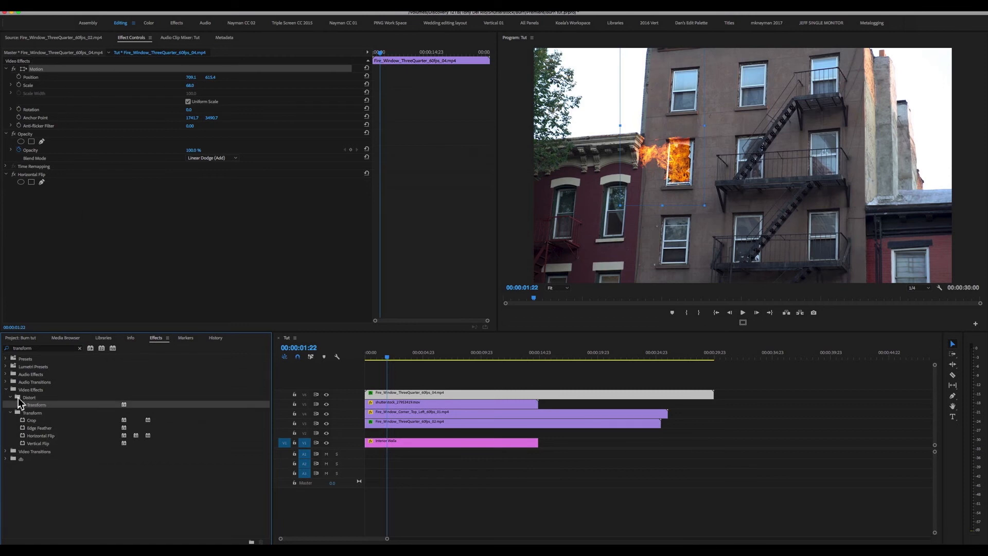
key(super+s)
drag(25, 410, 493, 396)
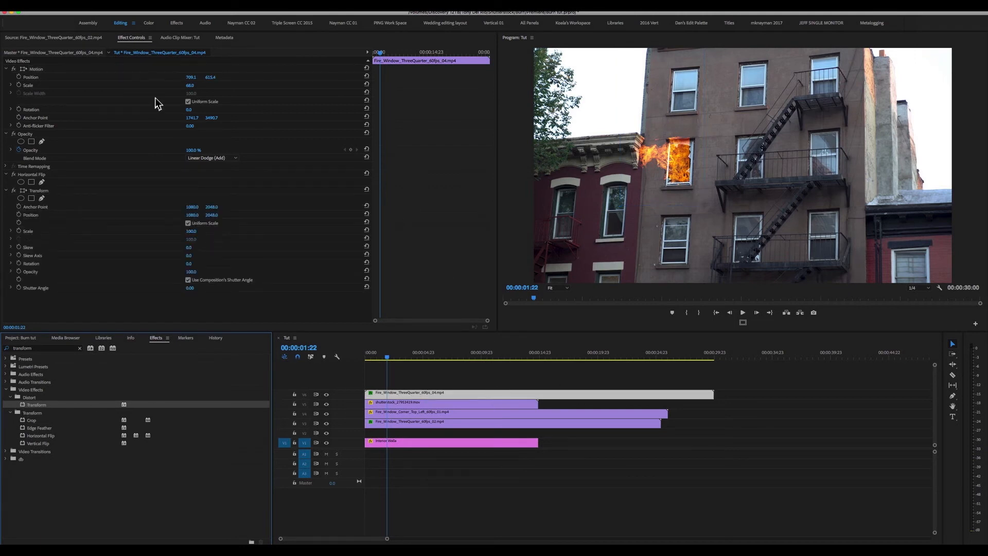
click(190, 247)
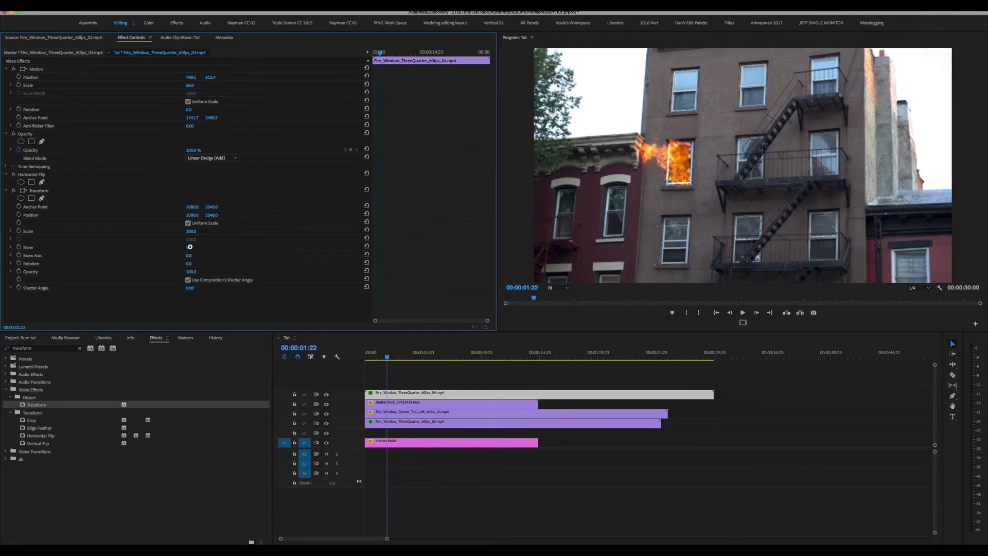
drag(190, 246, 195, 249)
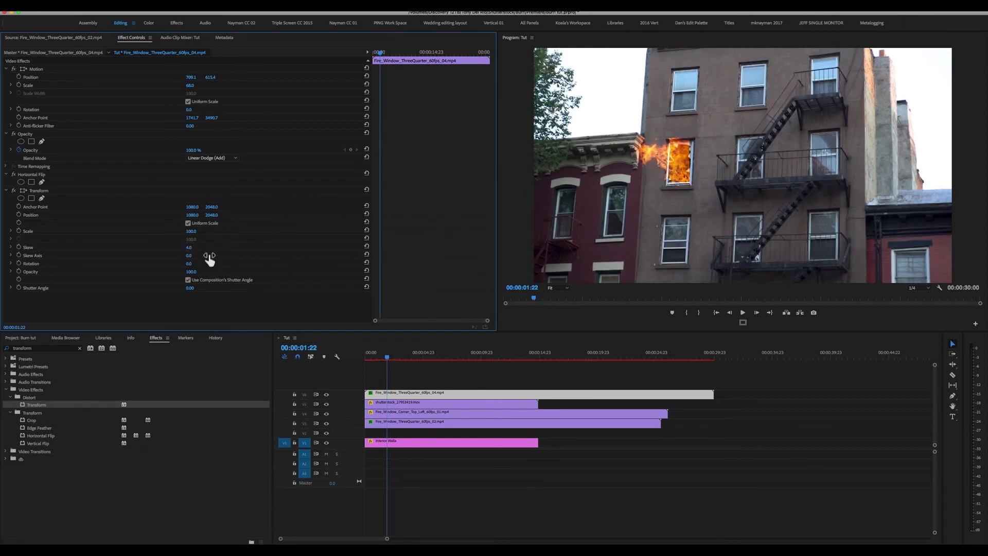
key(super+z)
Set the Transform effect's Skew Axis to 90° and Skew to 4, and shift the clip's Motion position to about 735, 618
click(189, 255)
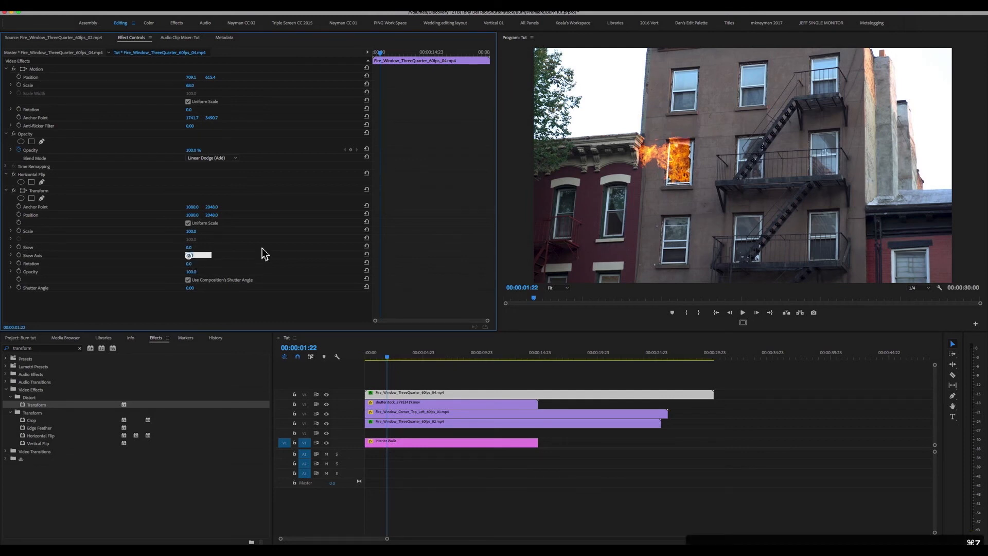
text(90)
key(Return)
drag(190, 248, 190, 248)
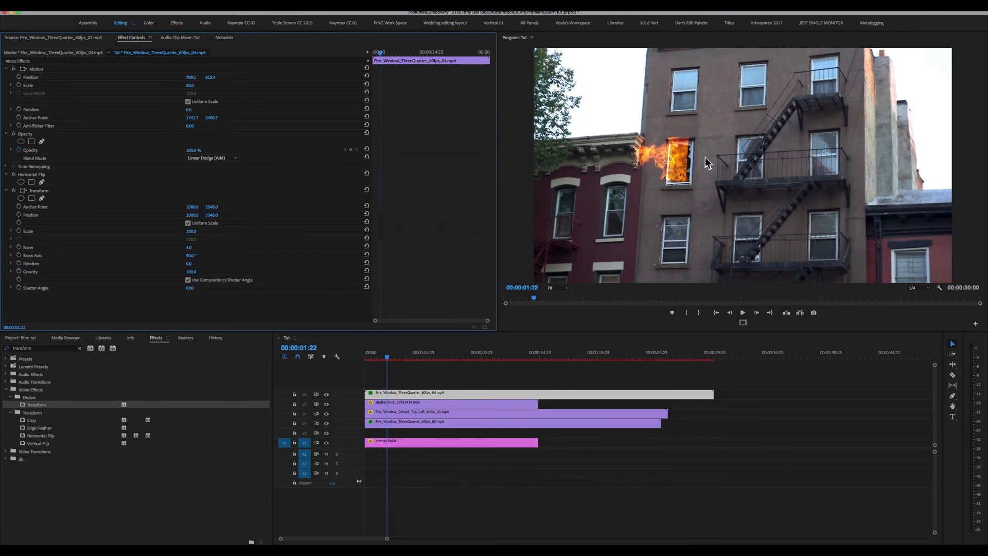
click(61, 70)
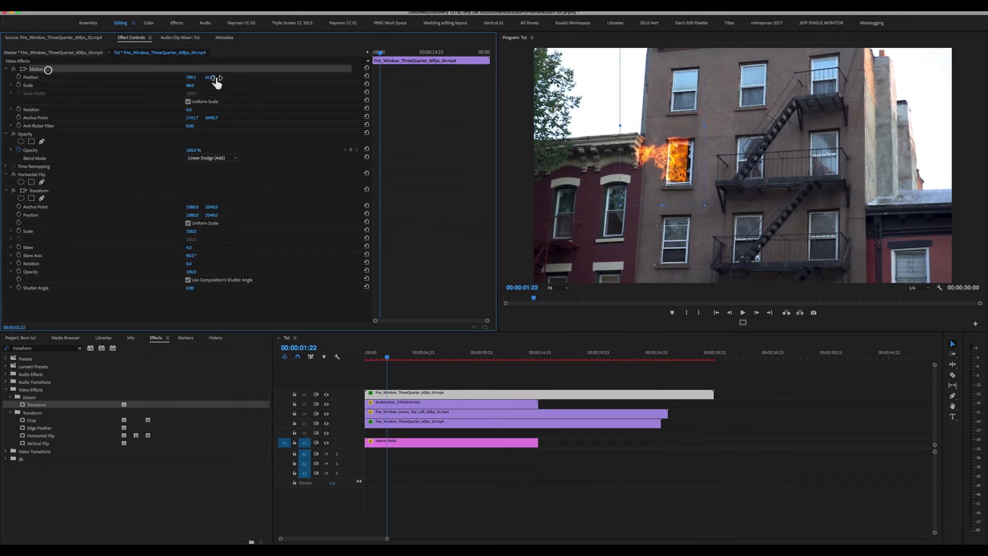
drag(192, 76, 211, 77)
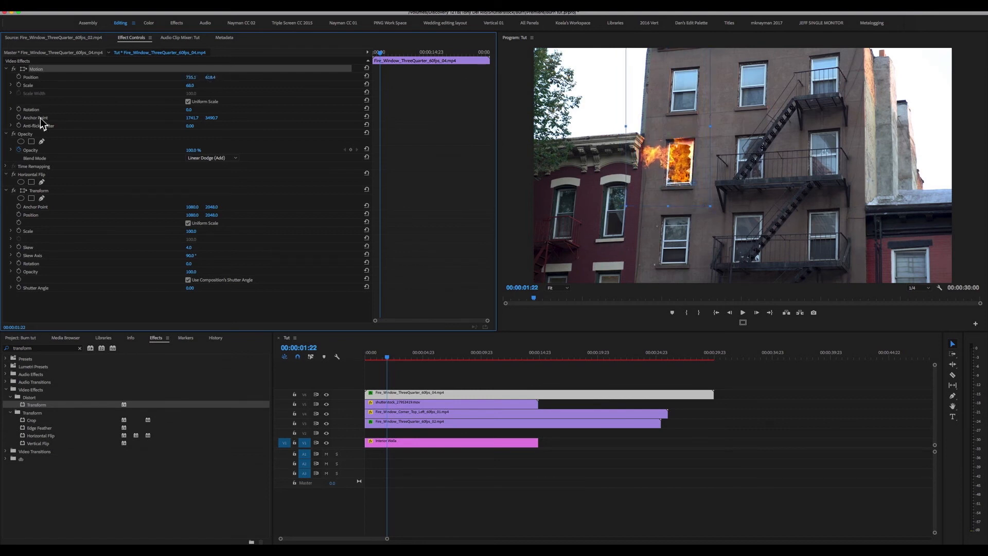
Draw a closed opacity mask on the top fire clip around the wall area along the broken window's right edge and below its sill
click(41, 142)
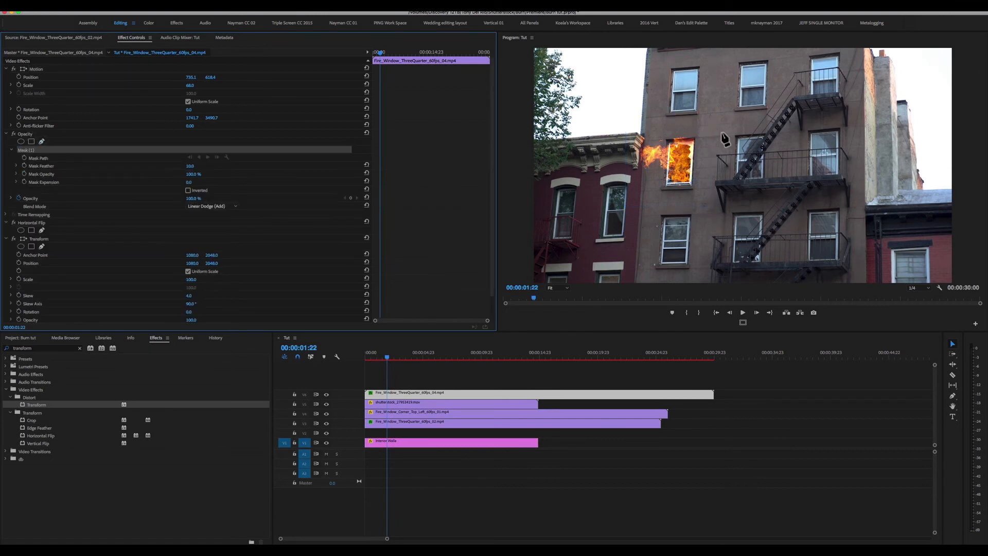
click(694, 138)
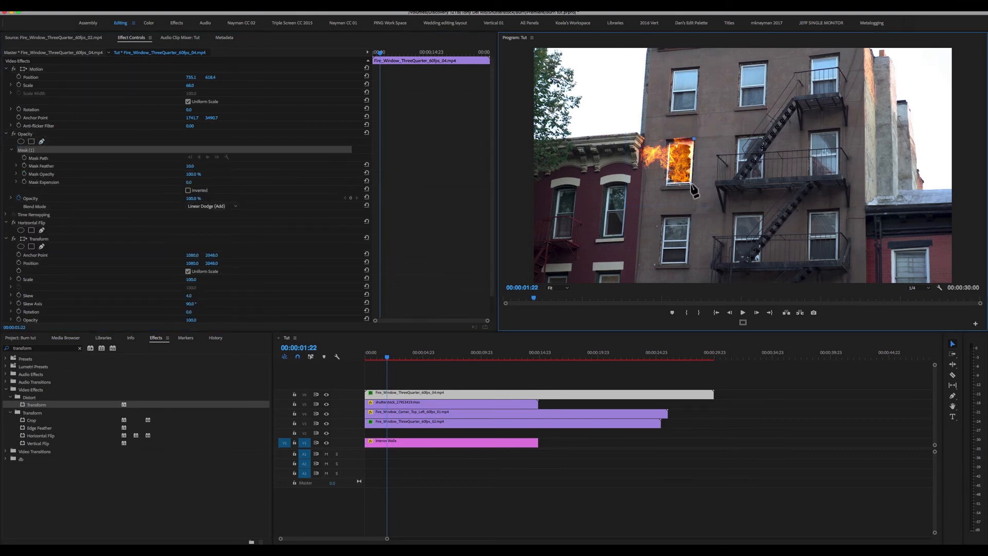
click(691, 183)
click(662, 183)
click(654, 204)
click(702, 201)
click(711, 131)
click(695, 139)
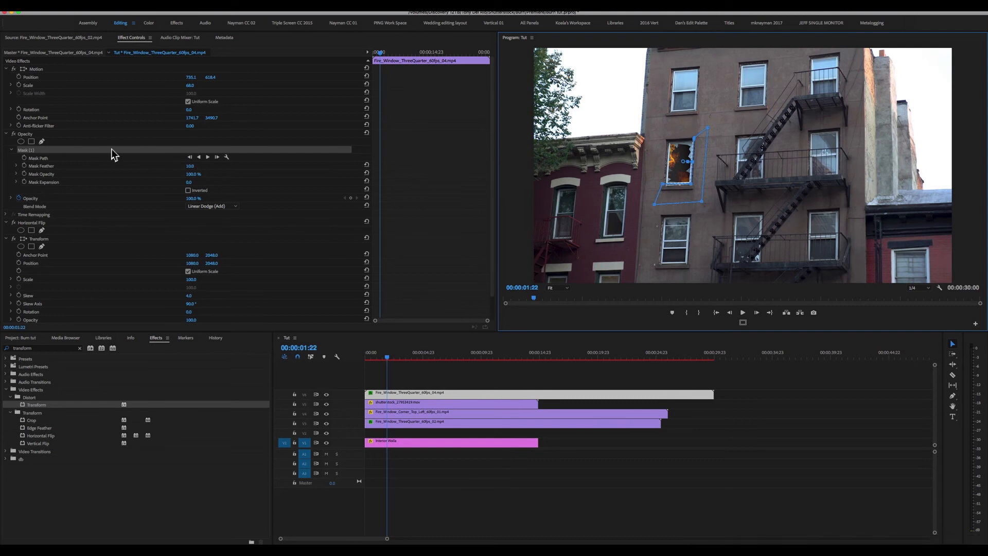
Invert the top fire's opacity mask, adjust its feather, deselect the clip and return to the sequence start
click(188, 191)
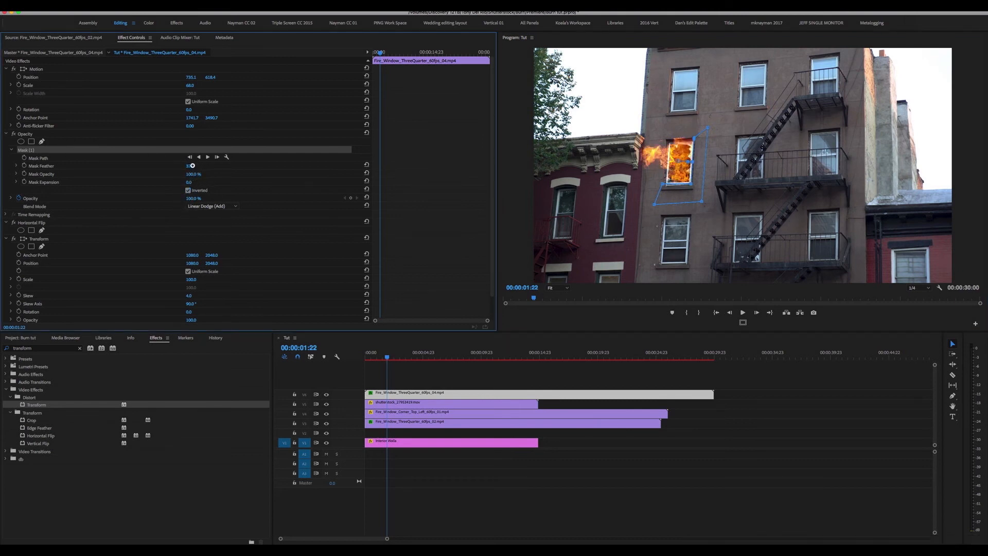
click(440, 503)
key(Home)
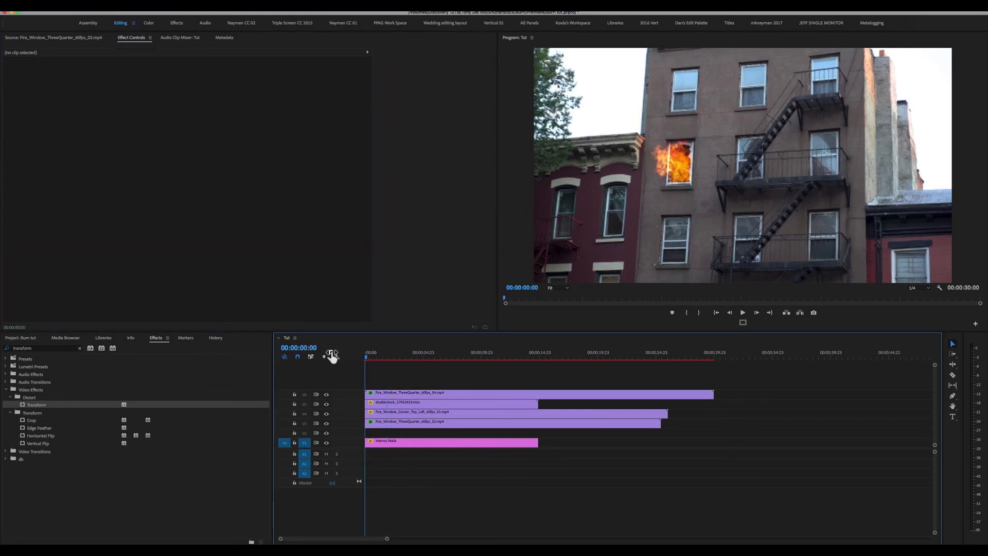
Play back the sequence from its start to check the finished window fire composite
key(space)
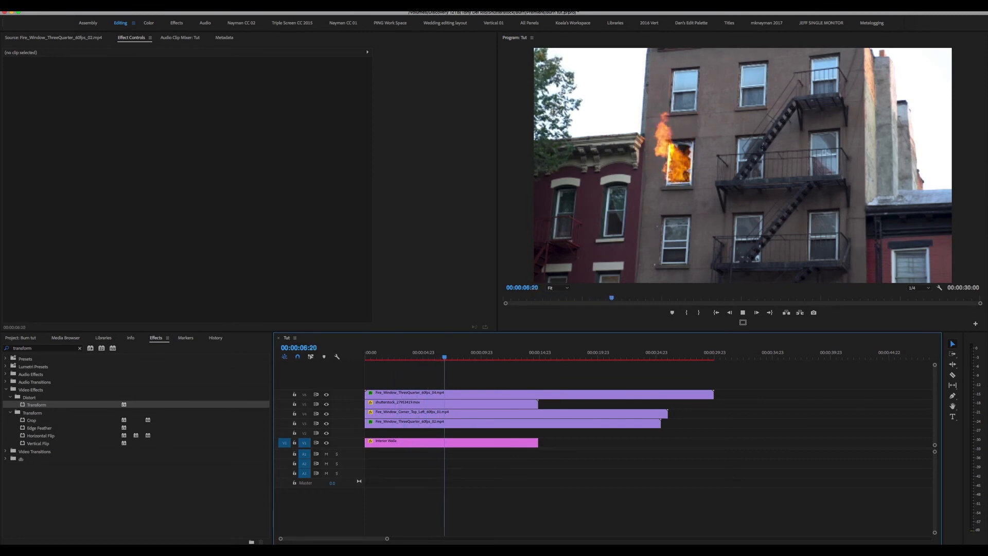
key(space)
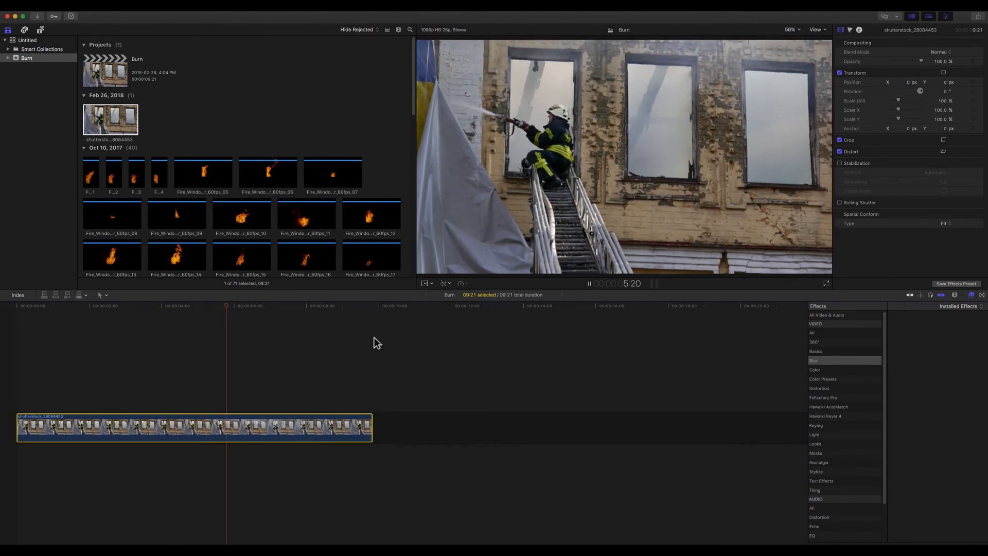
Switch to the Burn project in Final Cut Pro and play through the firefighter clip to examine its camera movement
key(space)
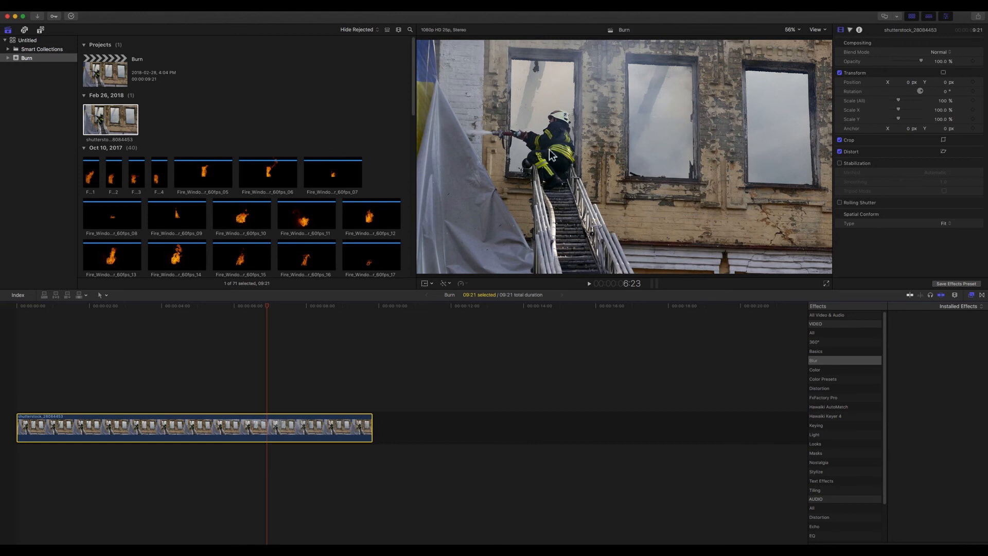
click(16, 303)
key(space)
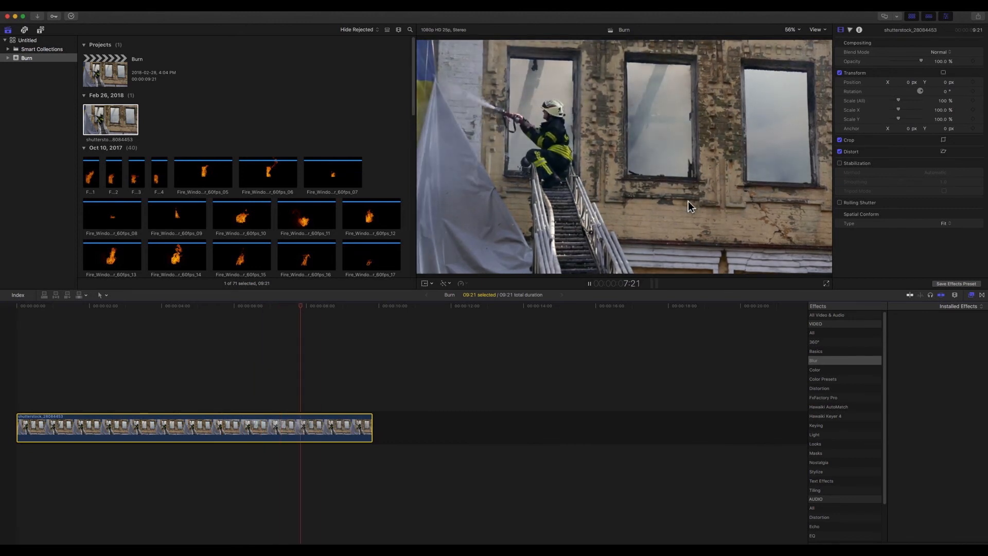
key(space)
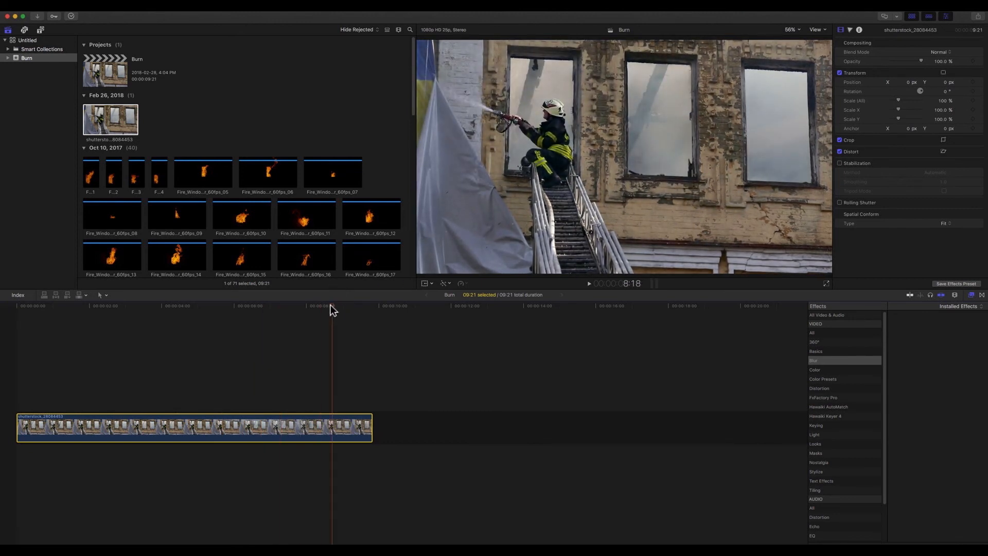
drag(330, 306, 20, 306)
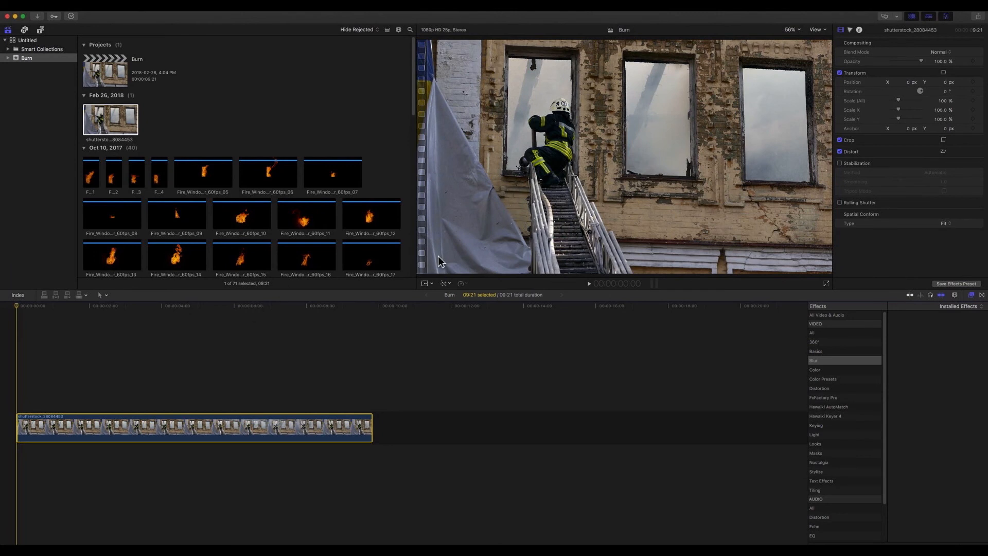
click(221, 307)
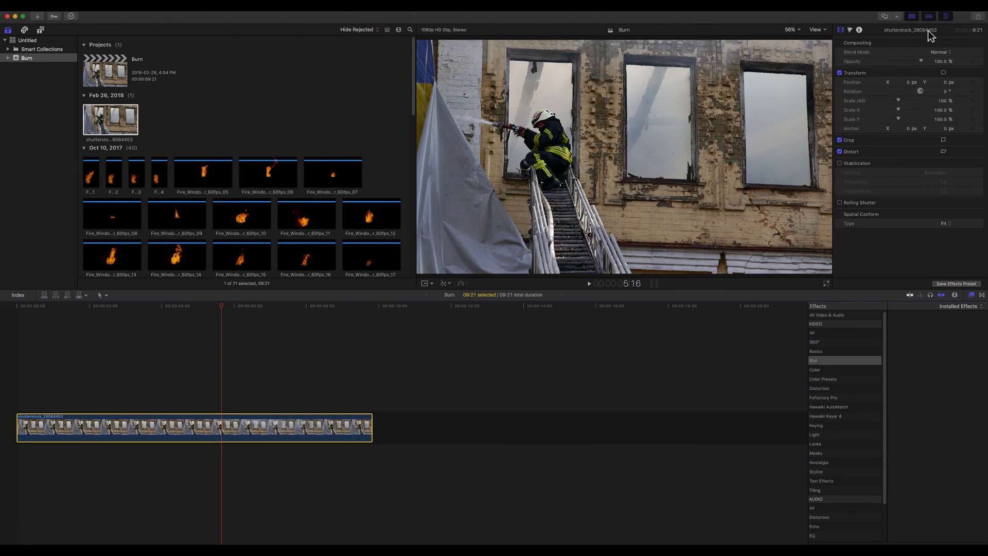
Select the firefighter clip, reveal its stabilization settings and enable Stabilization
click(840, 31)
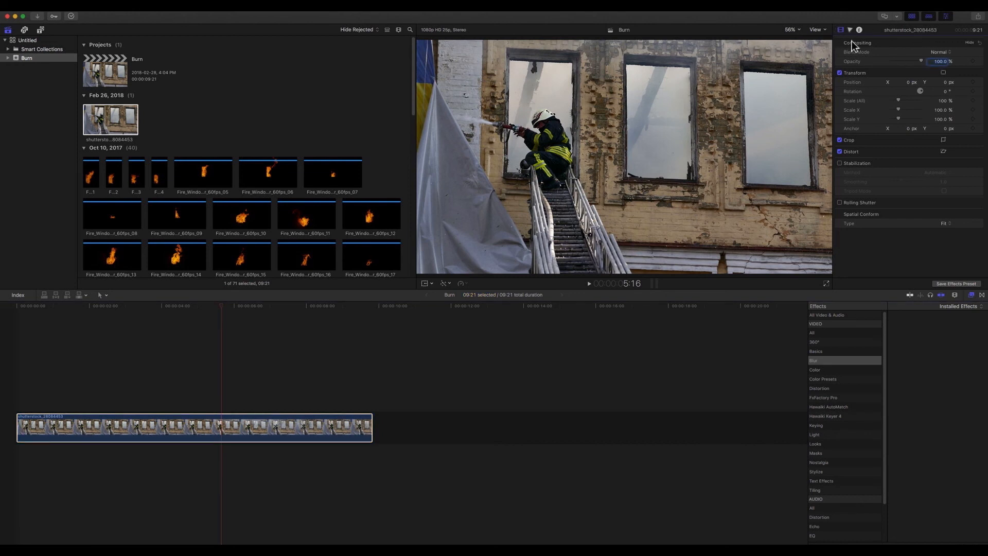
click(305, 397)
click(306, 430)
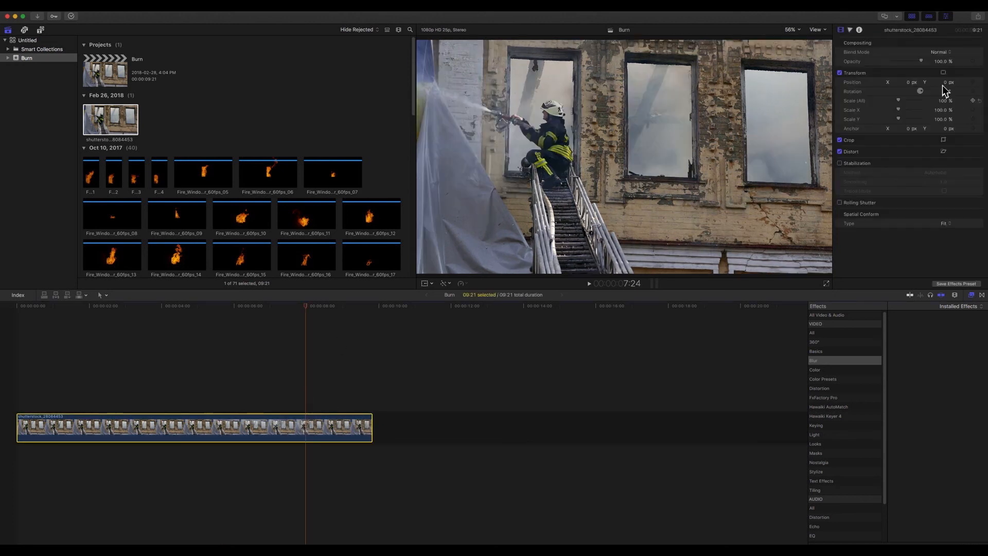
click(968, 164)
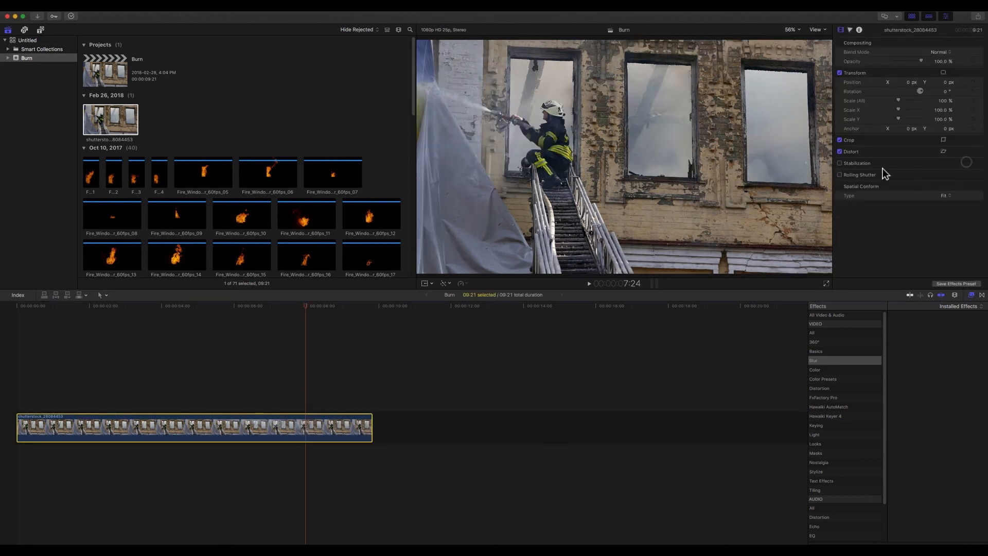
click(969, 164)
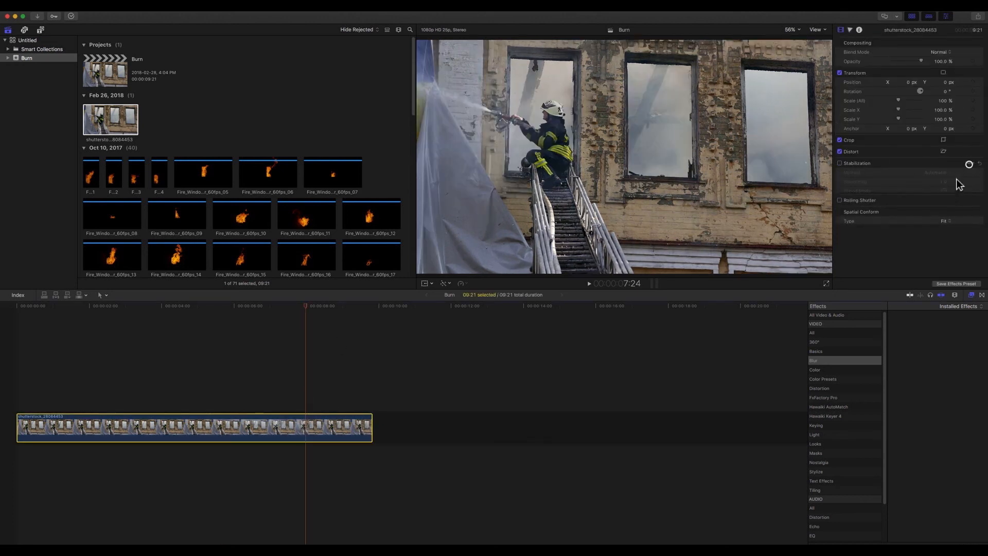
click(840, 163)
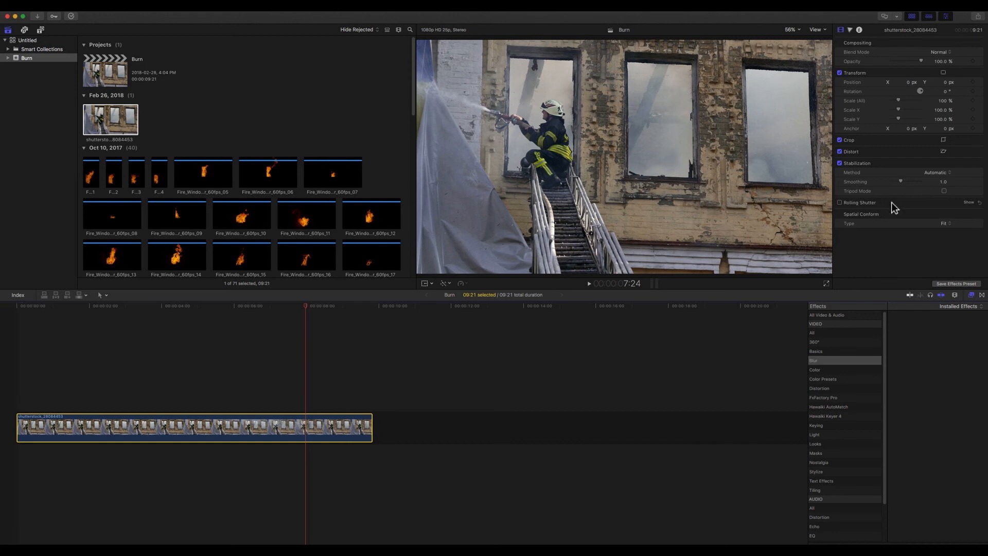
Try SmoothCam as the firefighter clip's stabilization method
click(937, 174)
click(938, 178)
click(937, 173)
click(937, 182)
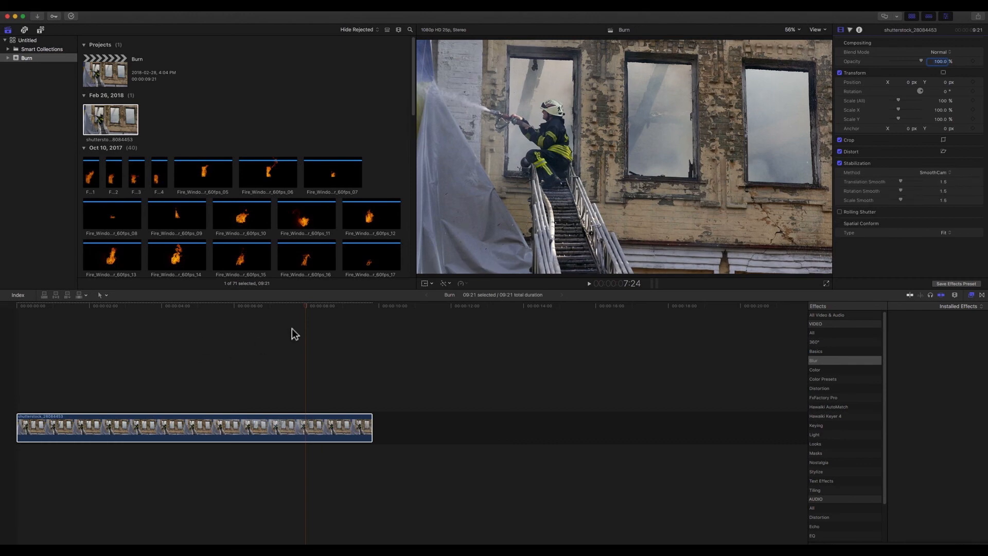
Play the clip from the start and scrub through it to check how steady the building stays
drag(307, 305, 265, 321)
key(Home)
key(space)
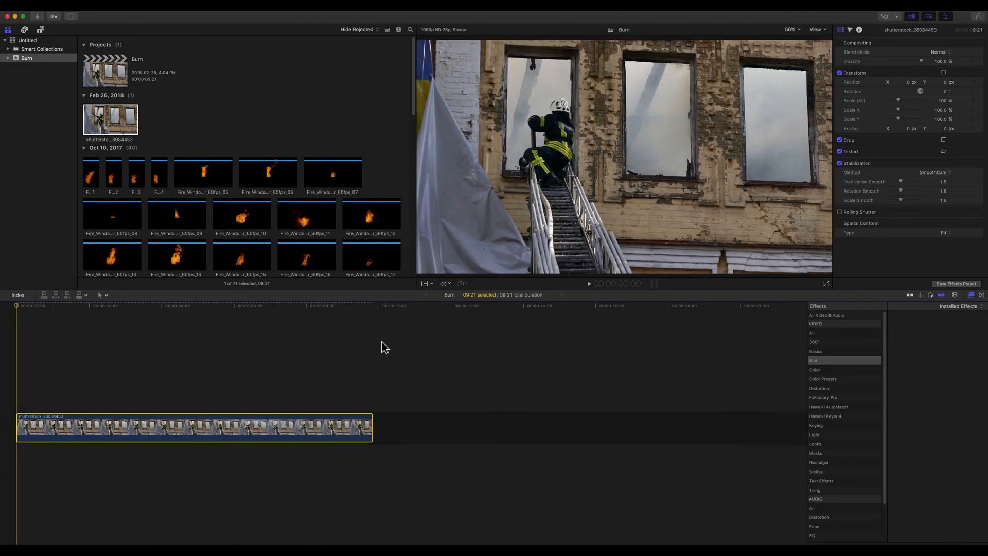
key(space)
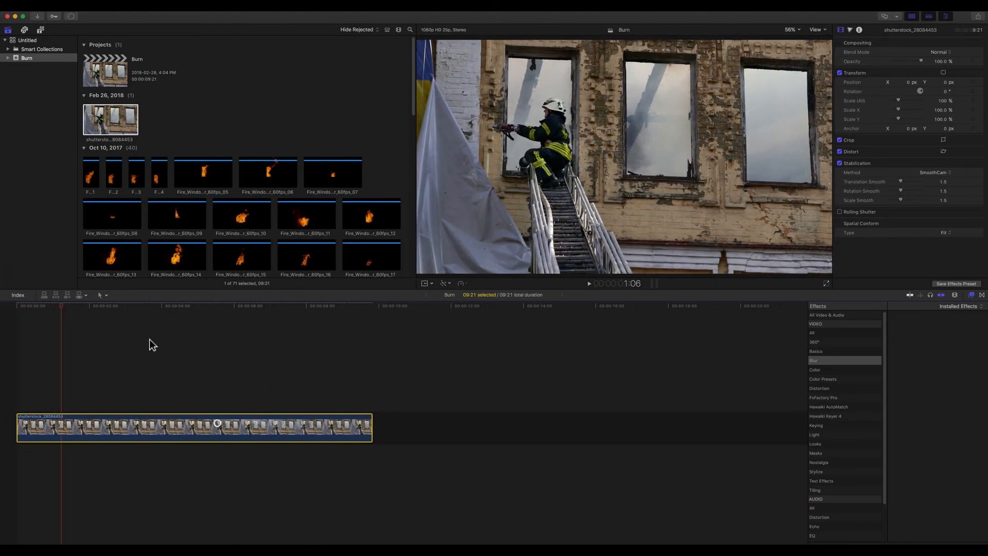
drag(157, 313, 271, 306)
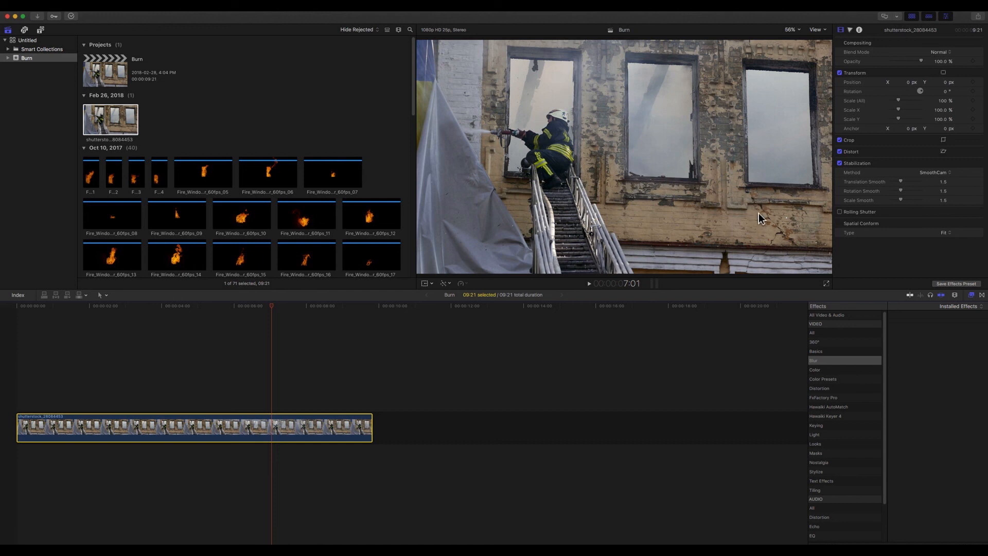
Set the stabilization method to Automatic with Tripod Mode enabled, review the clip and return to its start
click(929, 173)
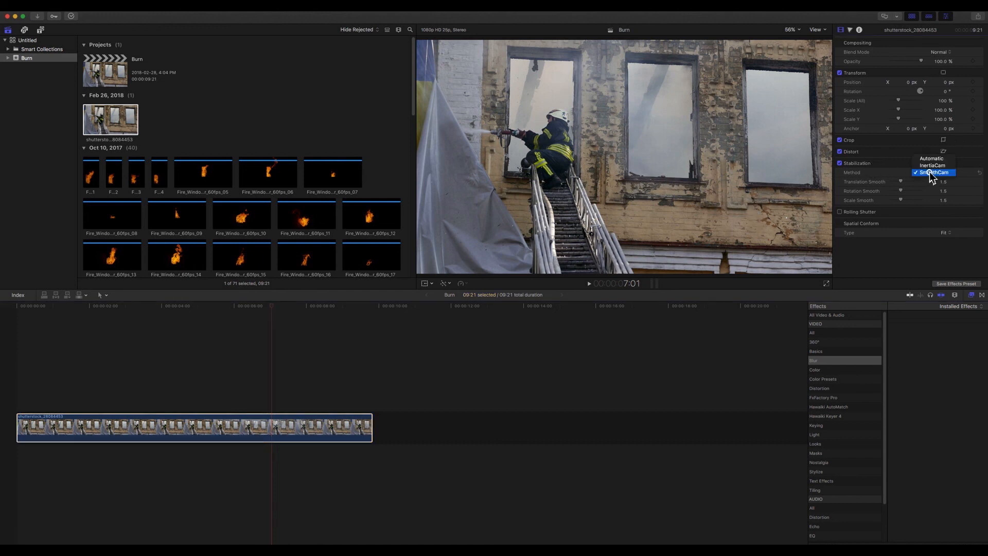
click(933, 158)
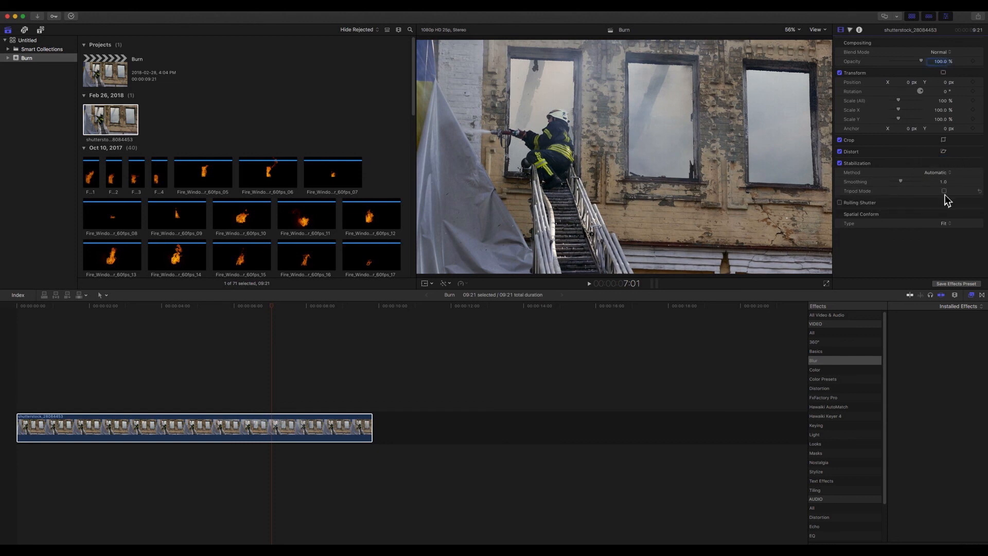
click(944, 192)
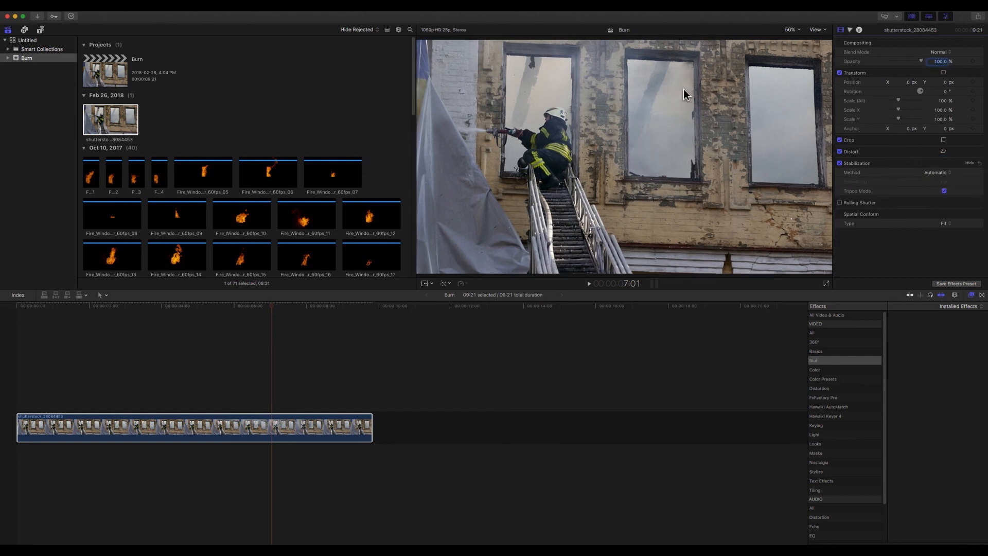
click(944, 192)
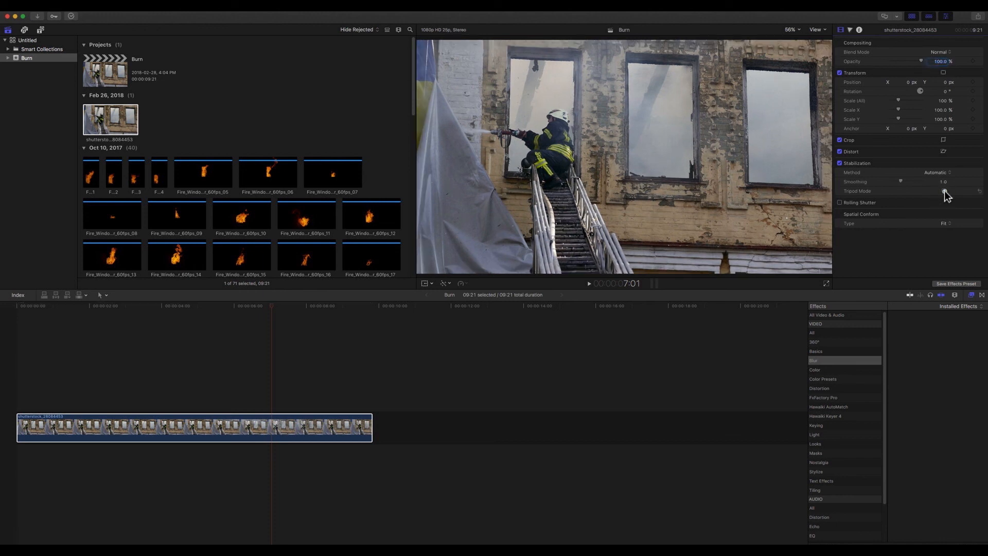
click(944, 191)
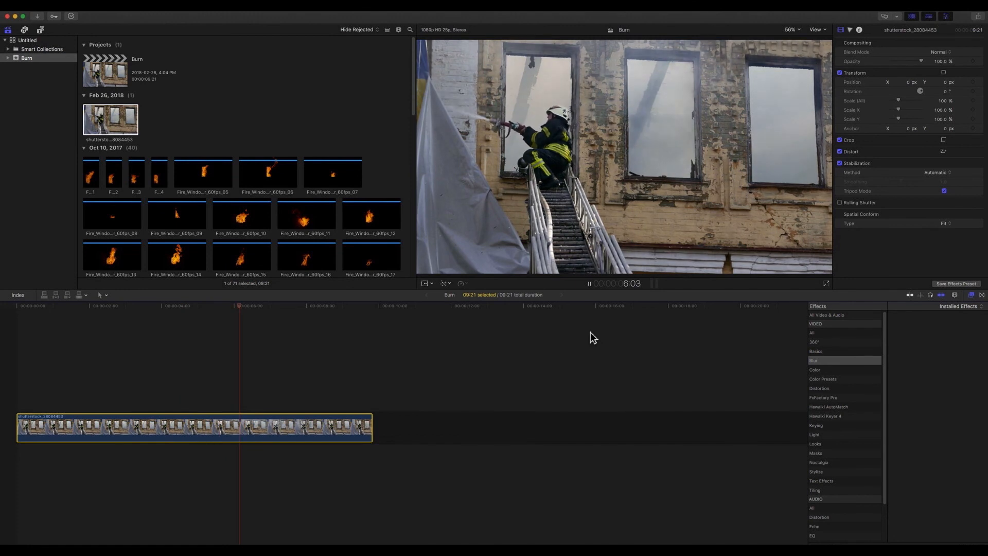
key(space)
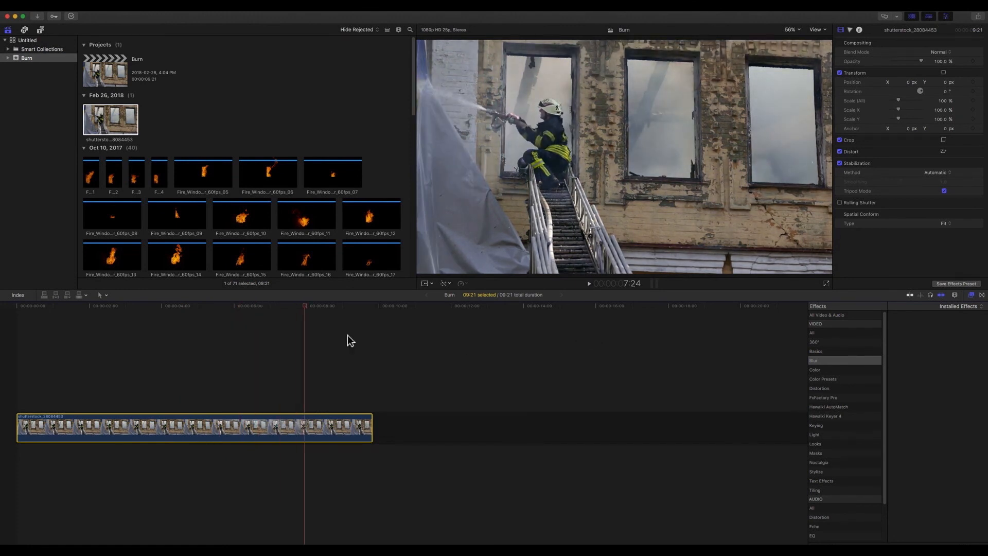
drag(306, 303, 15, 305)
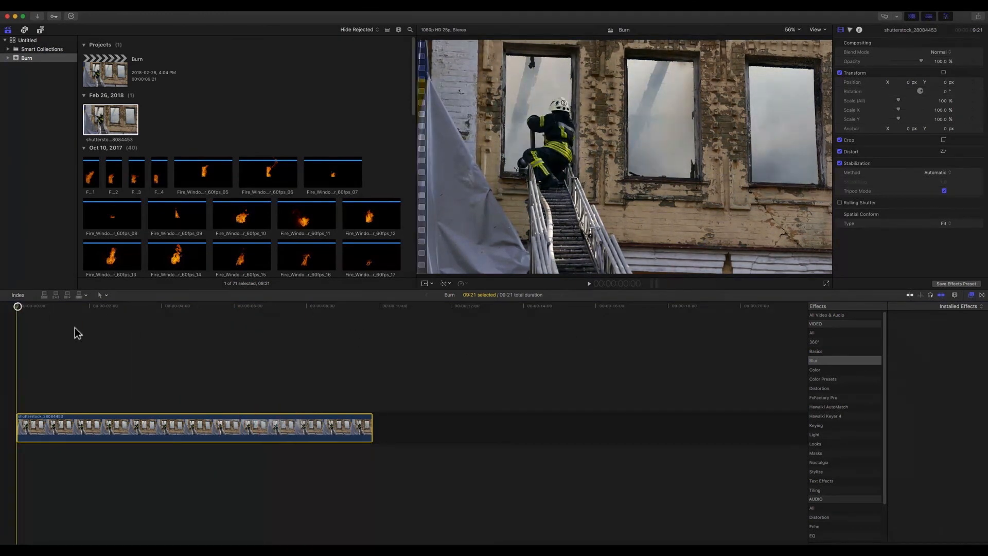
Place the Fire_Window_Corner_Top_Left_120fps_08 clip above the firefighter clip at the start of the timeline
scroll(329, 199, down, 5)
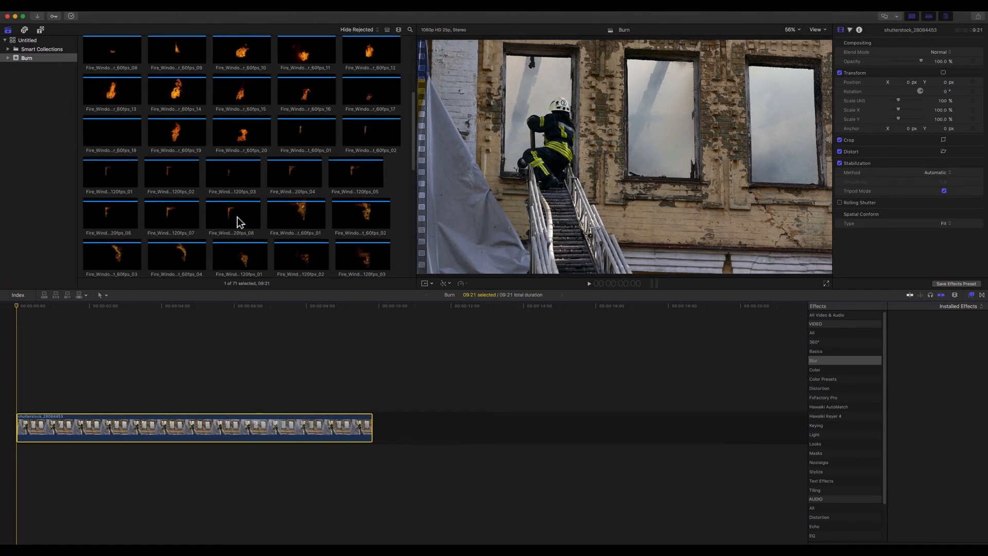
click(237, 220)
drag(132, 387, 17, 394)
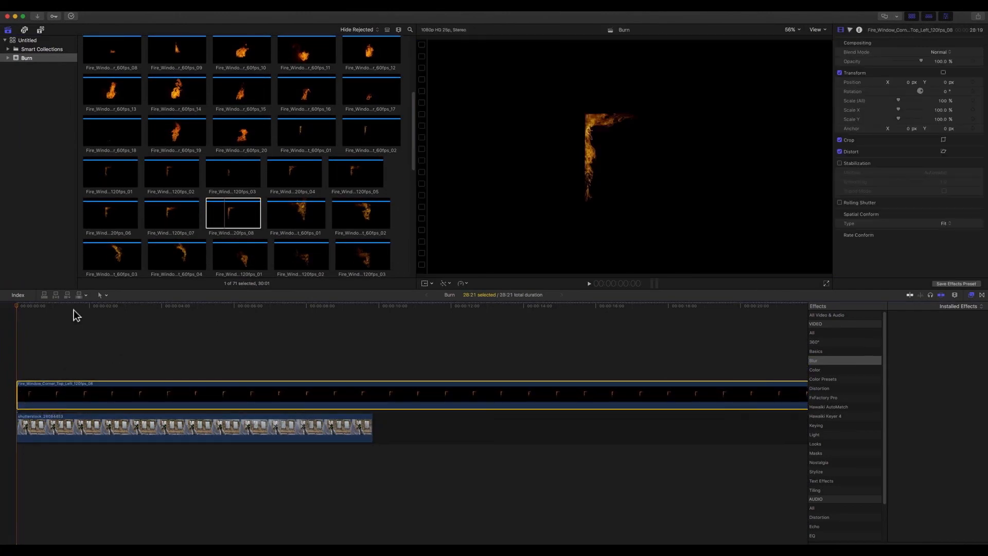
Set the fire clip's blend mode to Add and move it into the middle window's upper-left corner, position about 194.5, 249.3 px
click(231, 317)
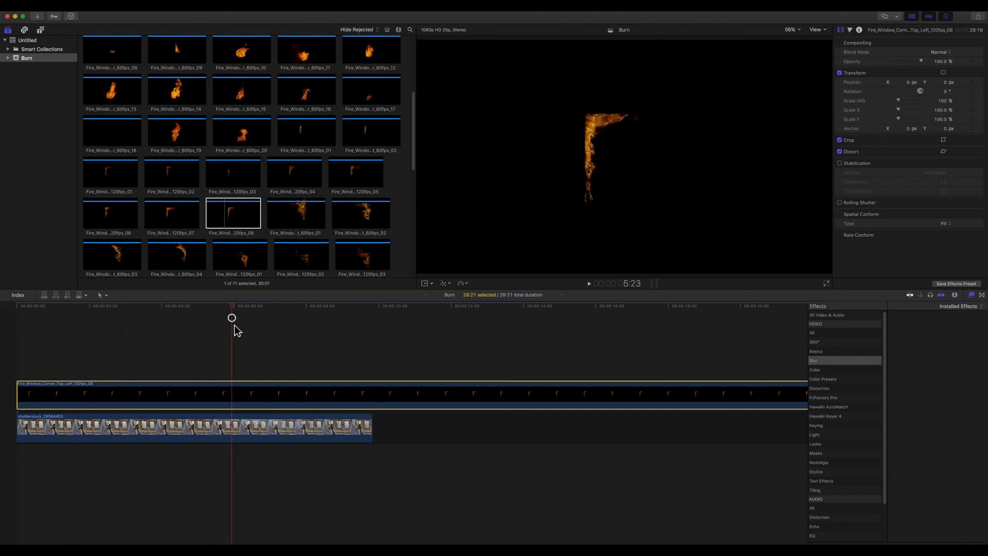
click(943, 54)
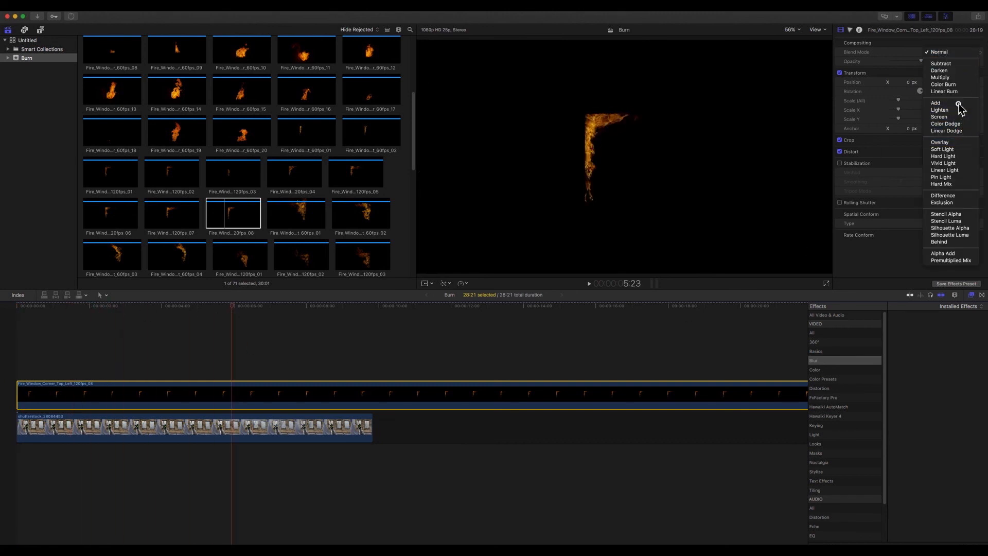
click(936, 103)
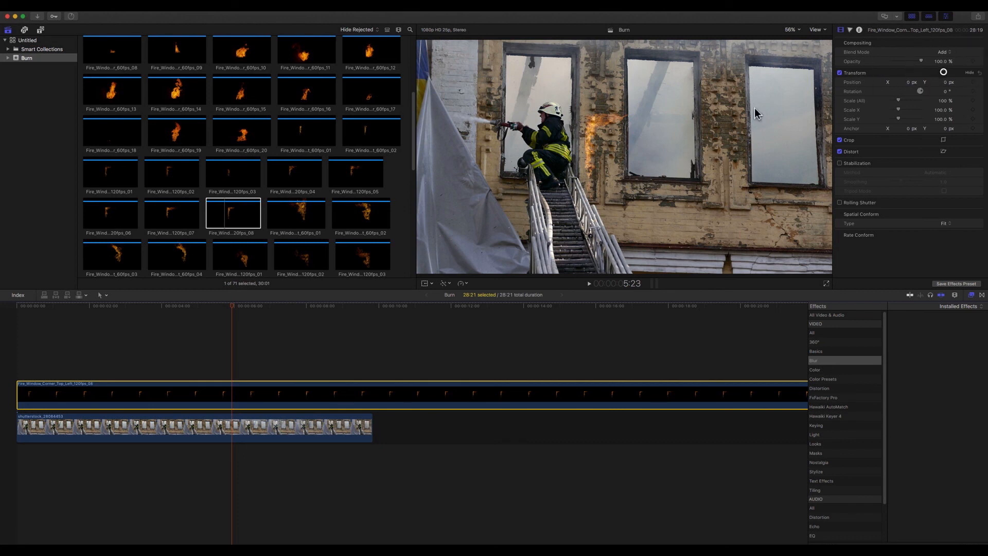
key(shift+t)
drag(601, 132, 637, 78)
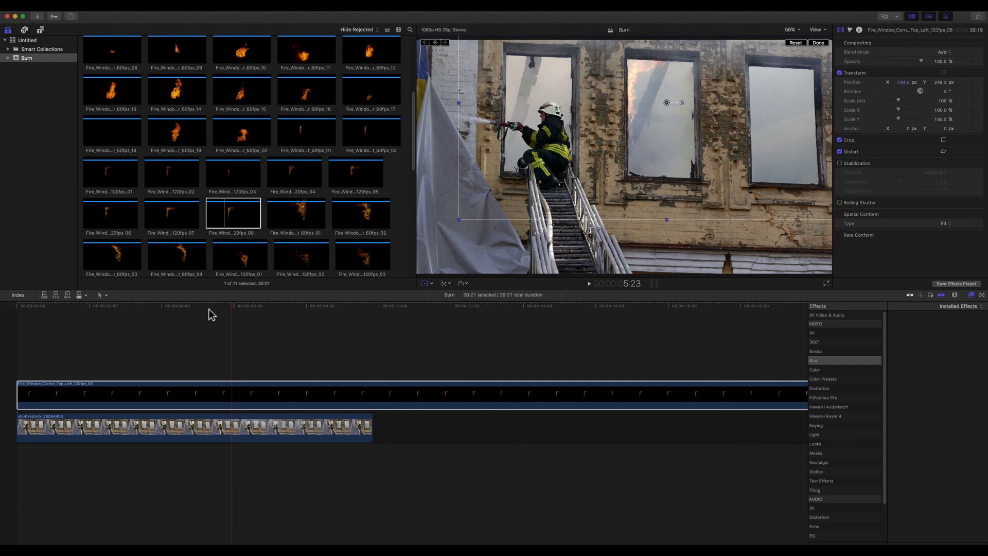
Play the timeline from the start to examine the fire's position and speed in the window
click(17, 306)
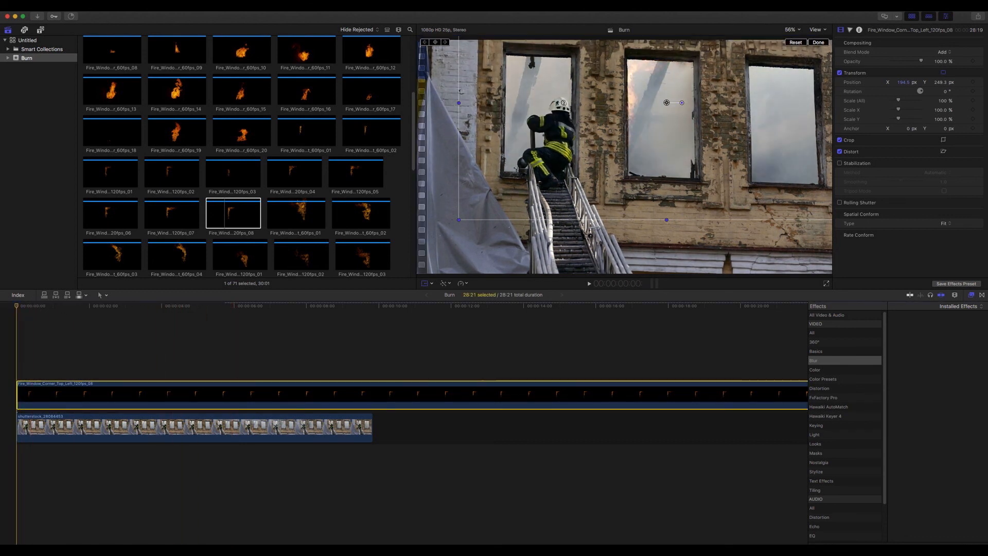
key(space)
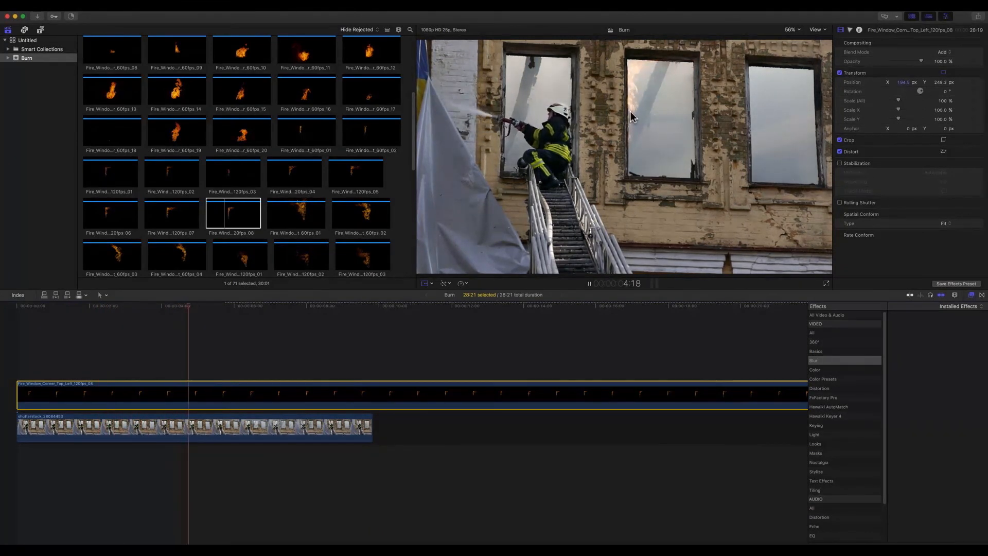
key(space)
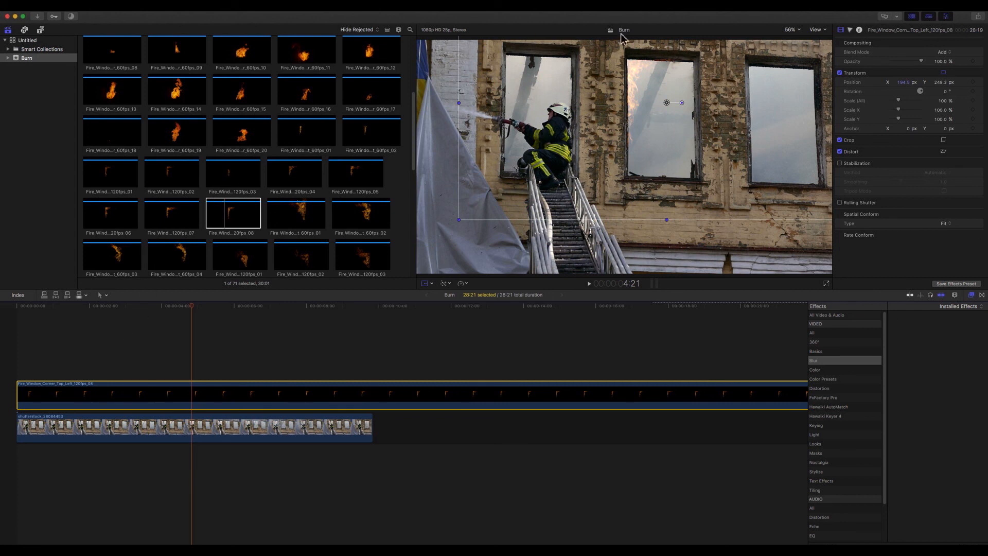
Retime the corner fire clip to Fast at 200% and play the timeline from the start
key(super+Tab)
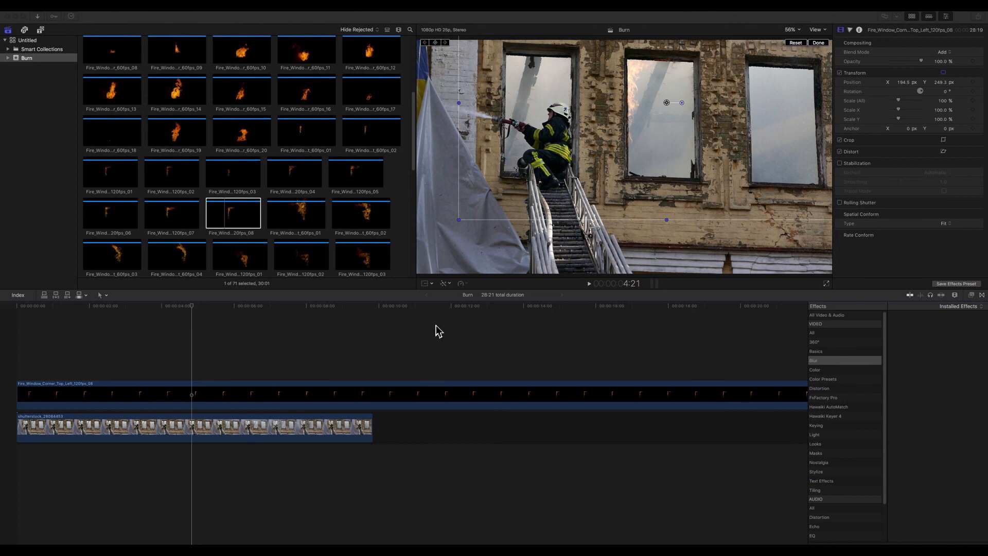
click(202, 399)
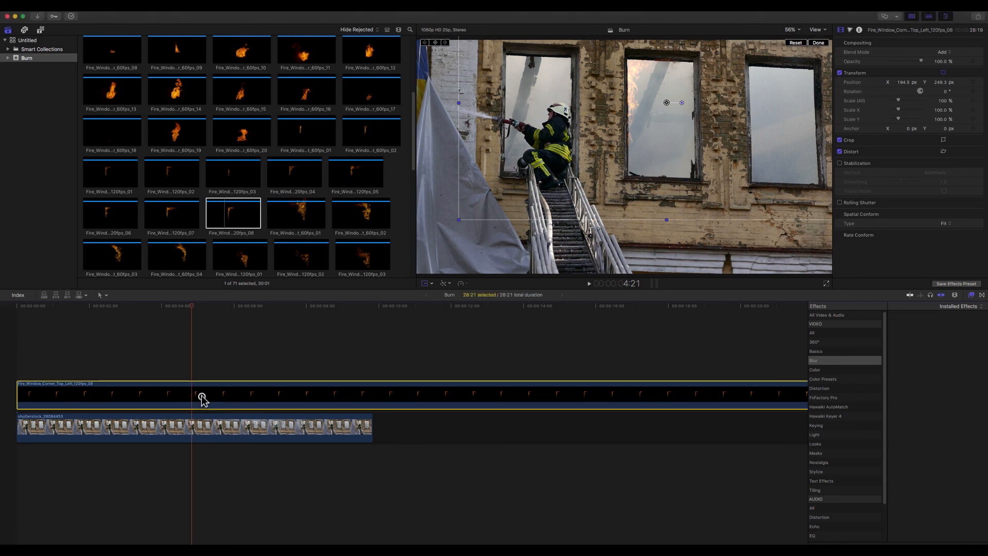
click(461, 284)
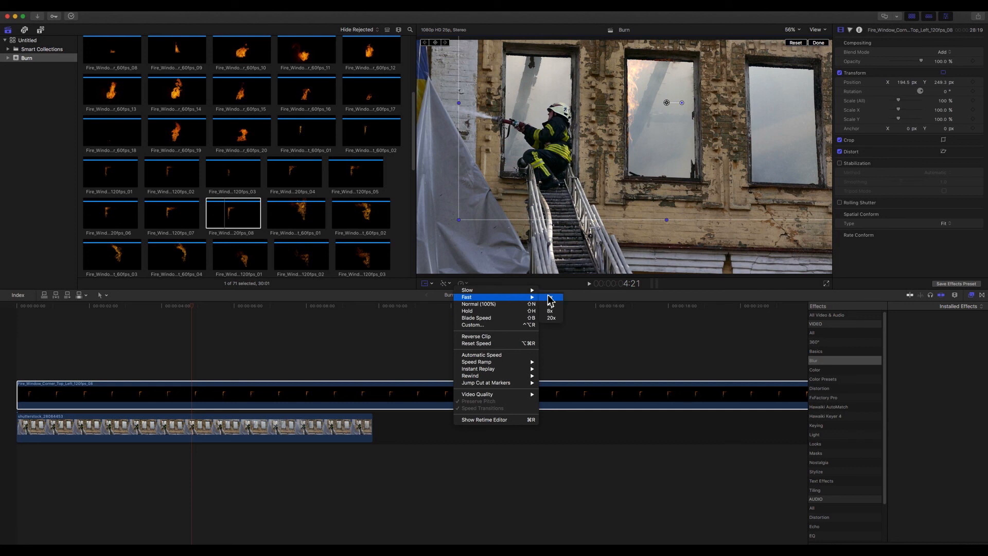
click(549, 298)
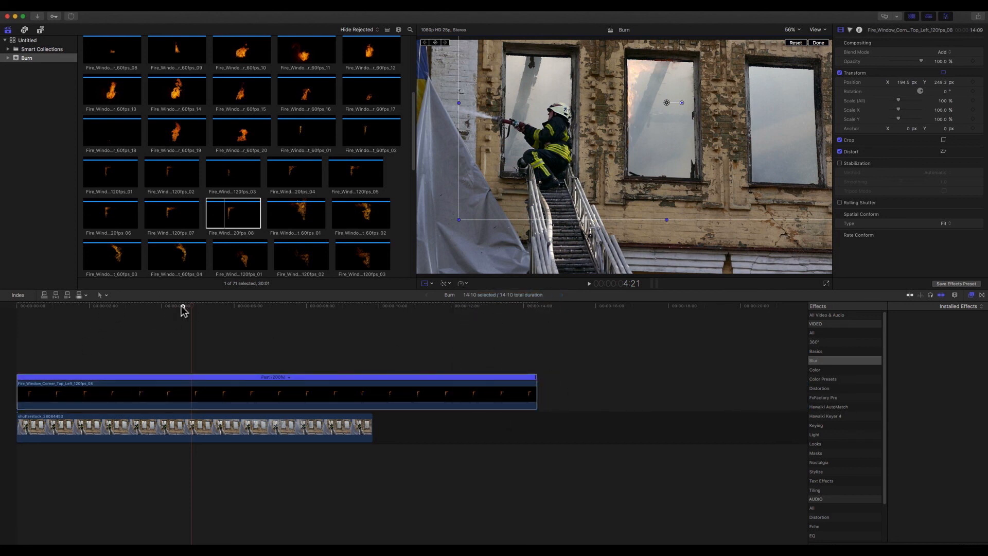
drag(184, 310, 6, 308)
key(space)
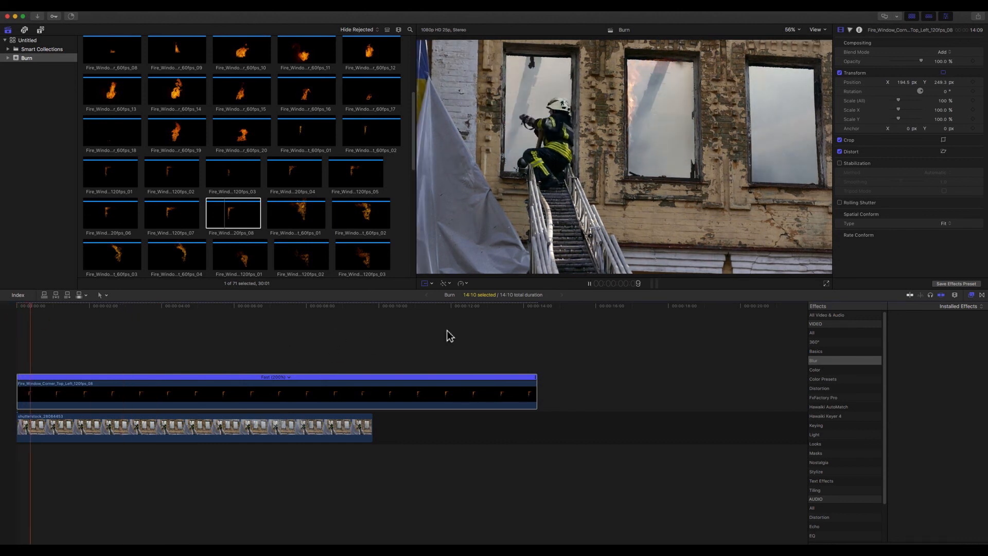